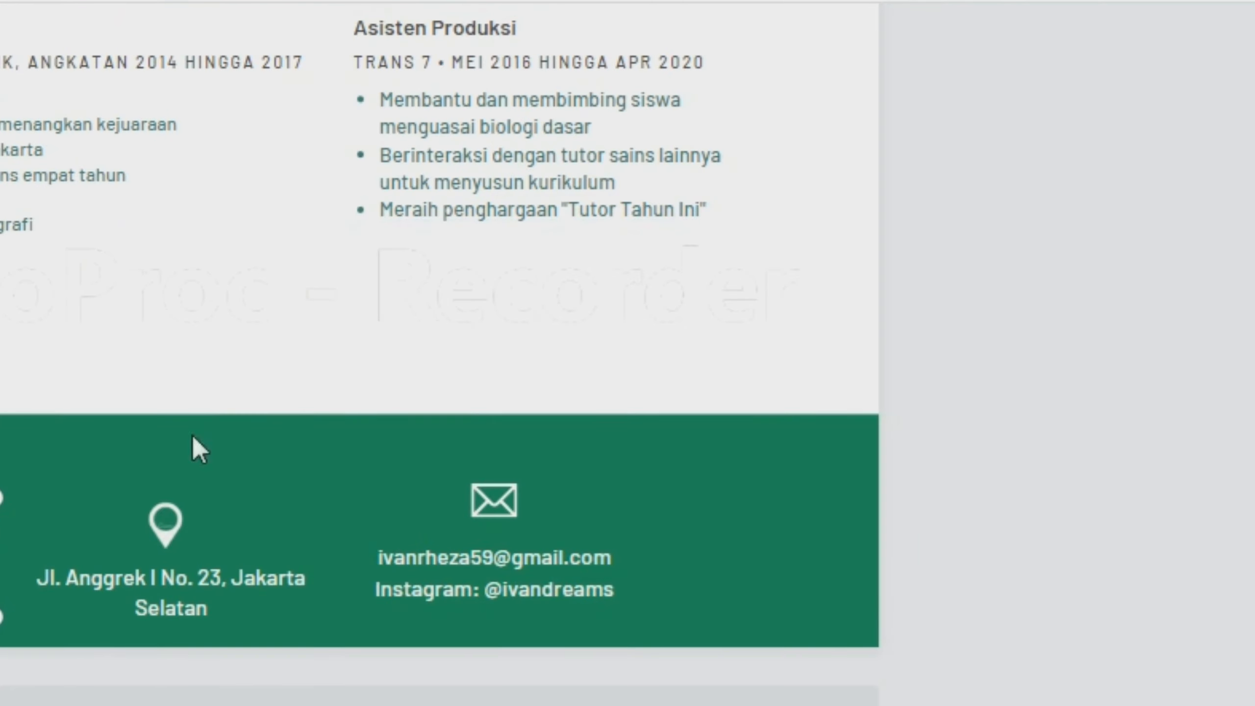
# - Scale the e-mail contact group down slightly and align it with the phone and address entries in the green footer
pyautogui.click(1, 583)
pyautogui.moveTo(1, 583); pyautogui.dragTo(11, 572)
pyautogui.click(489, 561)
pyautogui.click(186, 528)
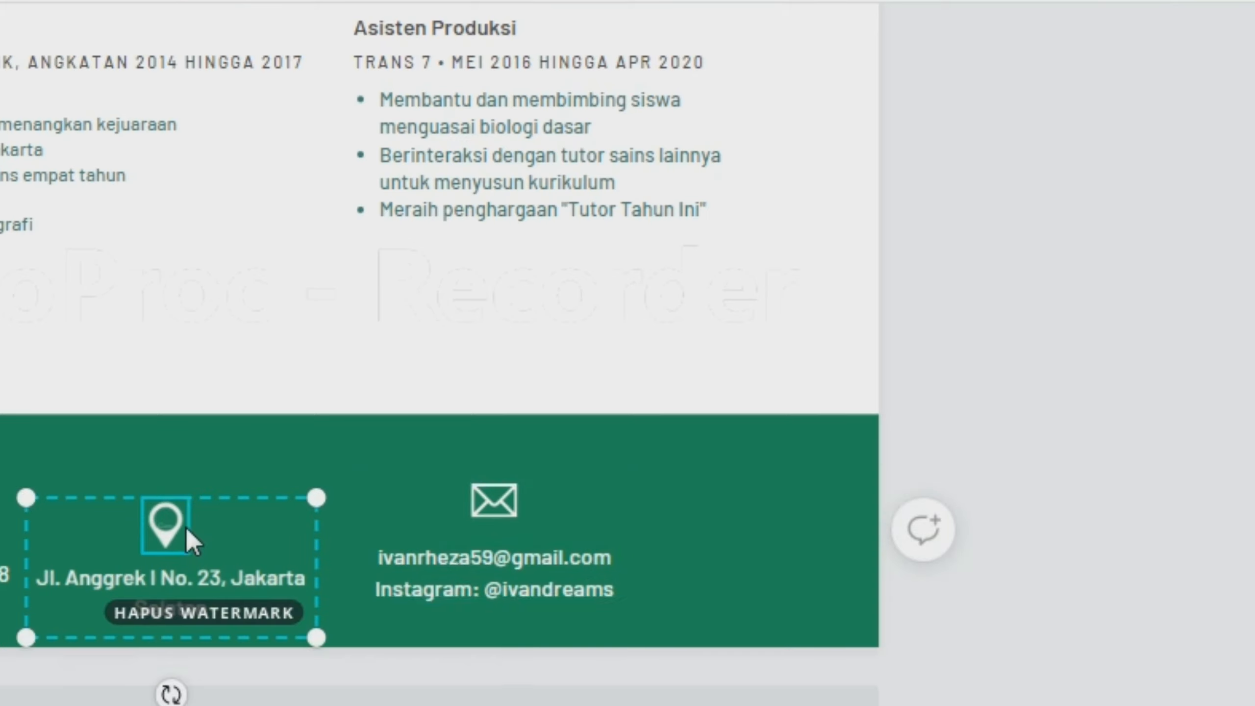
pyautogui.click(470, 564)
pyautogui.moveTo(470, 563)
pyautogui.mouseDown()
pyautogui.moveTo(480, 581)
pyautogui.moveTo(459, 580)
pyautogui.mouseUp()
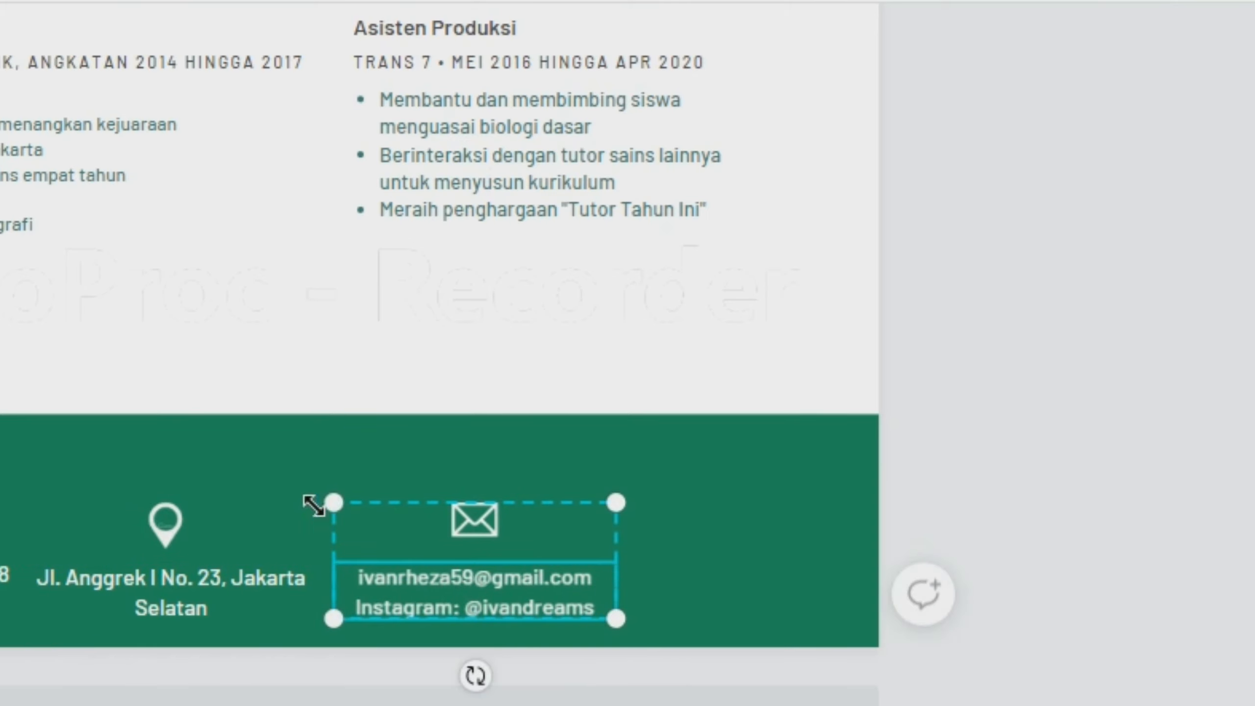
pyautogui.moveTo(330, 504); pyautogui.dragTo(346, 501)
pyautogui.moveTo(475, 552); pyautogui.dragTo(454, 549)
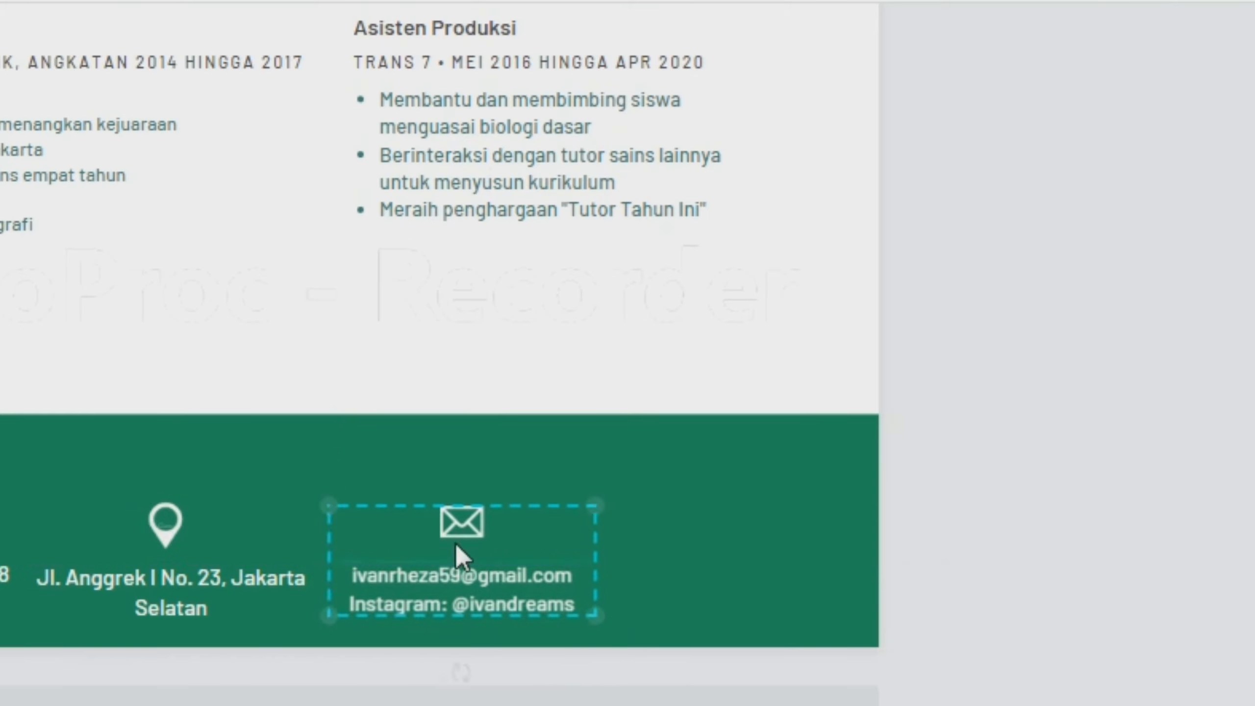
pyautogui.click(916, 588)
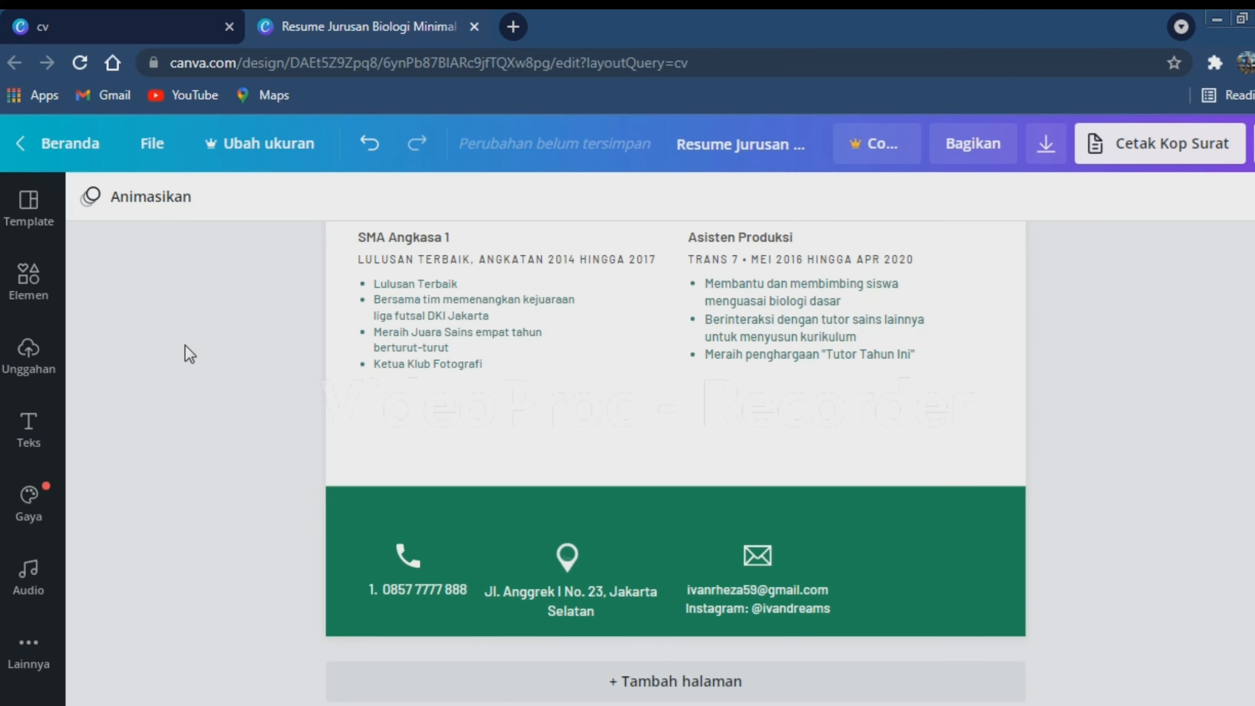
# - Search the elements for "instagram" and insert the free outline Instagram logo into the resume
pyautogui.click(29, 282)
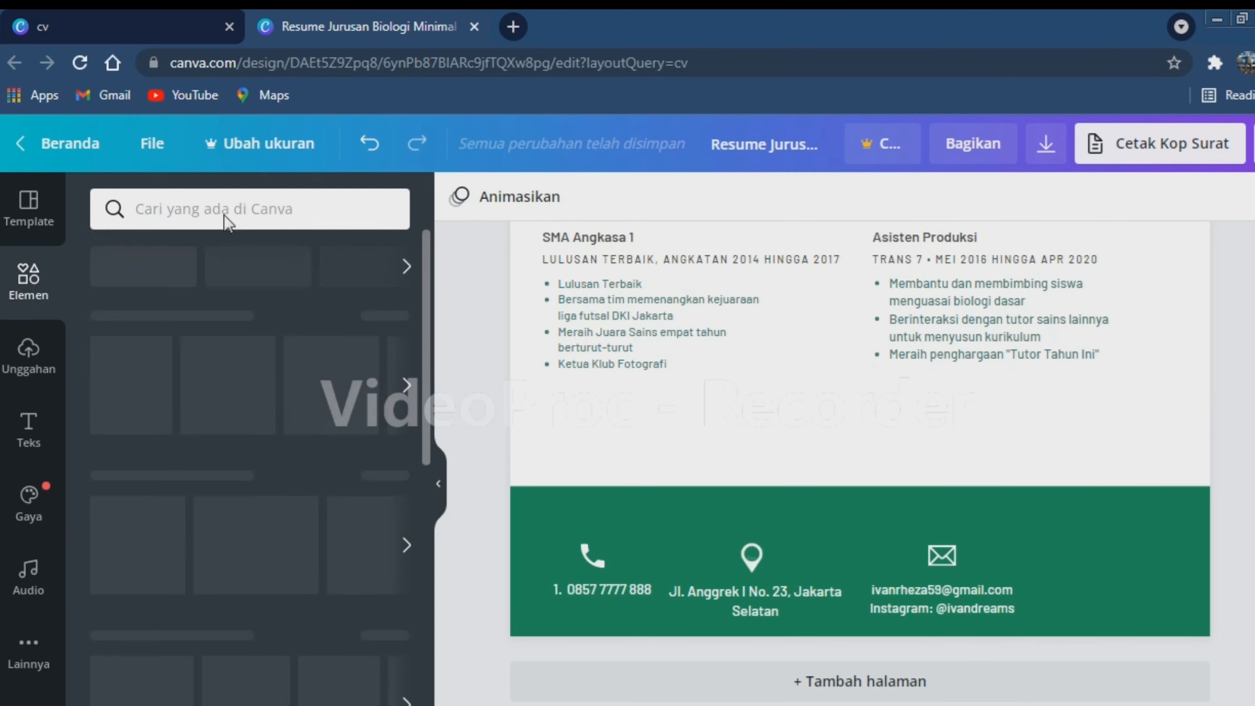
pyautogui.click(231, 202)
pyautogui.write('ins')
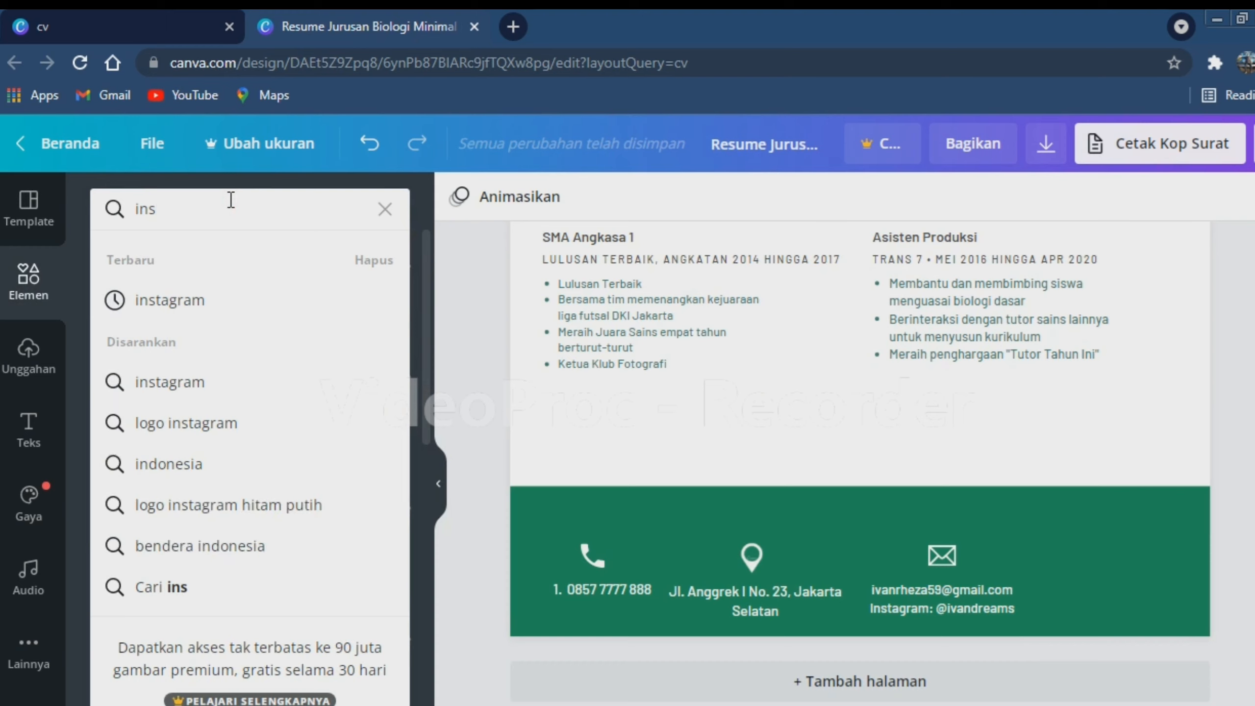
pyautogui.click(203, 300)
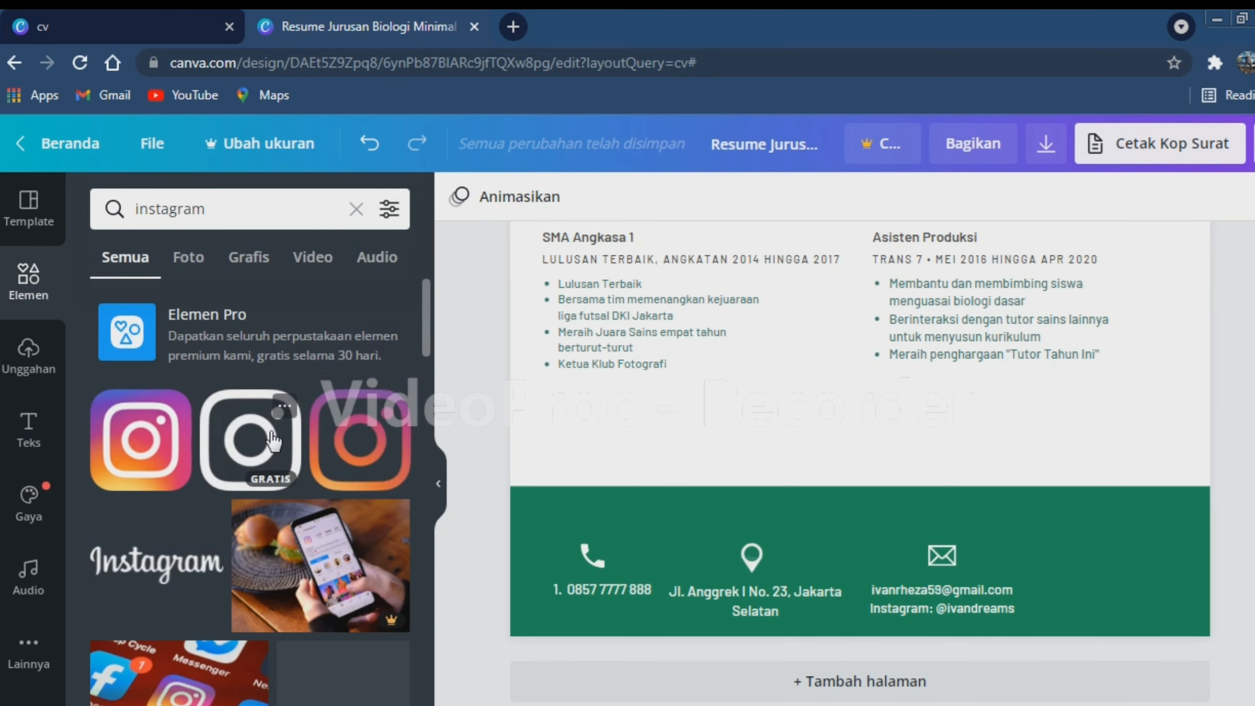
pyautogui.click(272, 440)
# - Shrink the Instagram logo to the size of the other contact icons and place it beside the e-mail entry in the footer
pyautogui.moveTo(813, 300); pyautogui.dragTo(1114, 675)
pyautogui.moveTo(942, 384); pyautogui.dragTo(1062, 558)
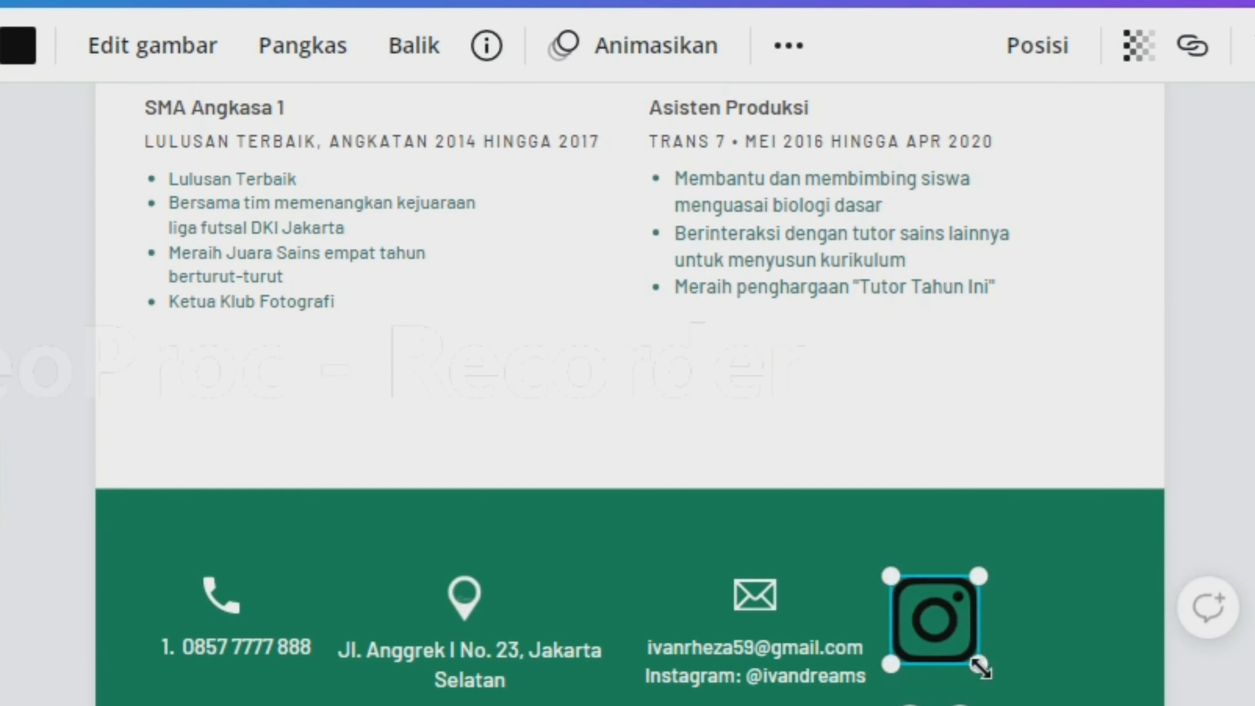
pyautogui.moveTo(963, 652); pyautogui.dragTo(1036, 698)
pyautogui.moveTo(1057, 646); pyautogui.dragTo(1043, 688)
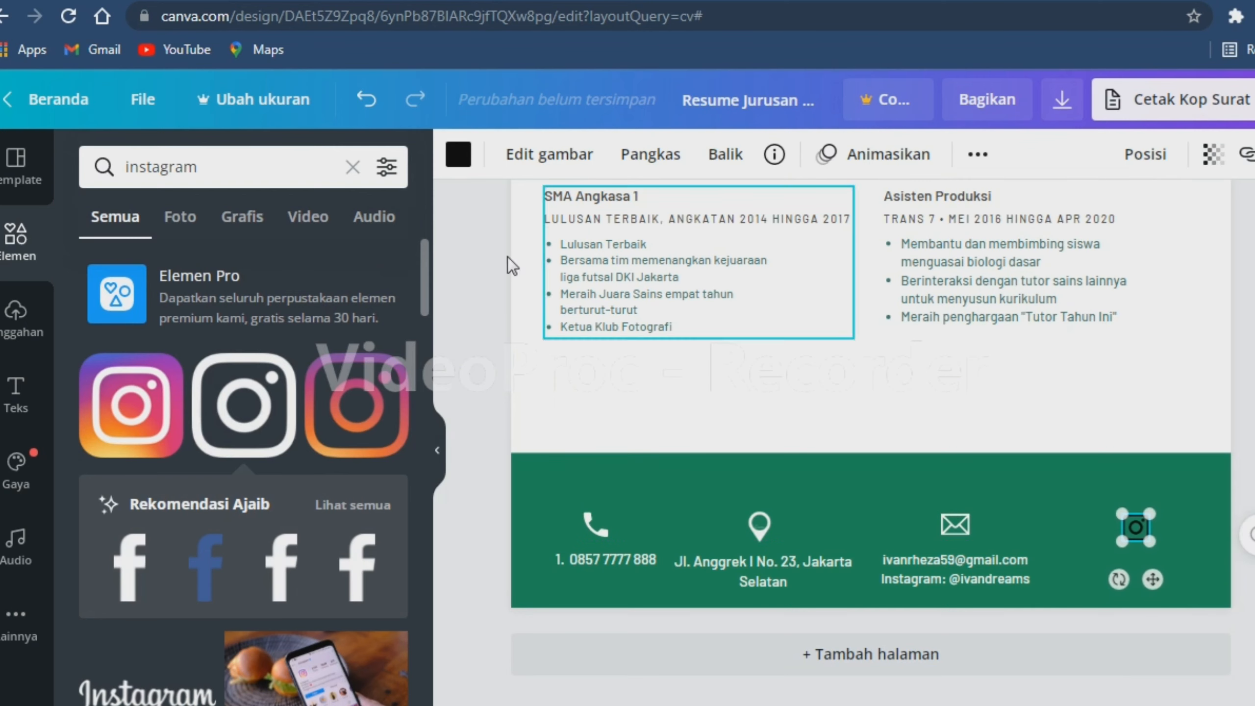
# - Recolour the Instagram icon with white from the document colours
pyautogui.click(441, 452)
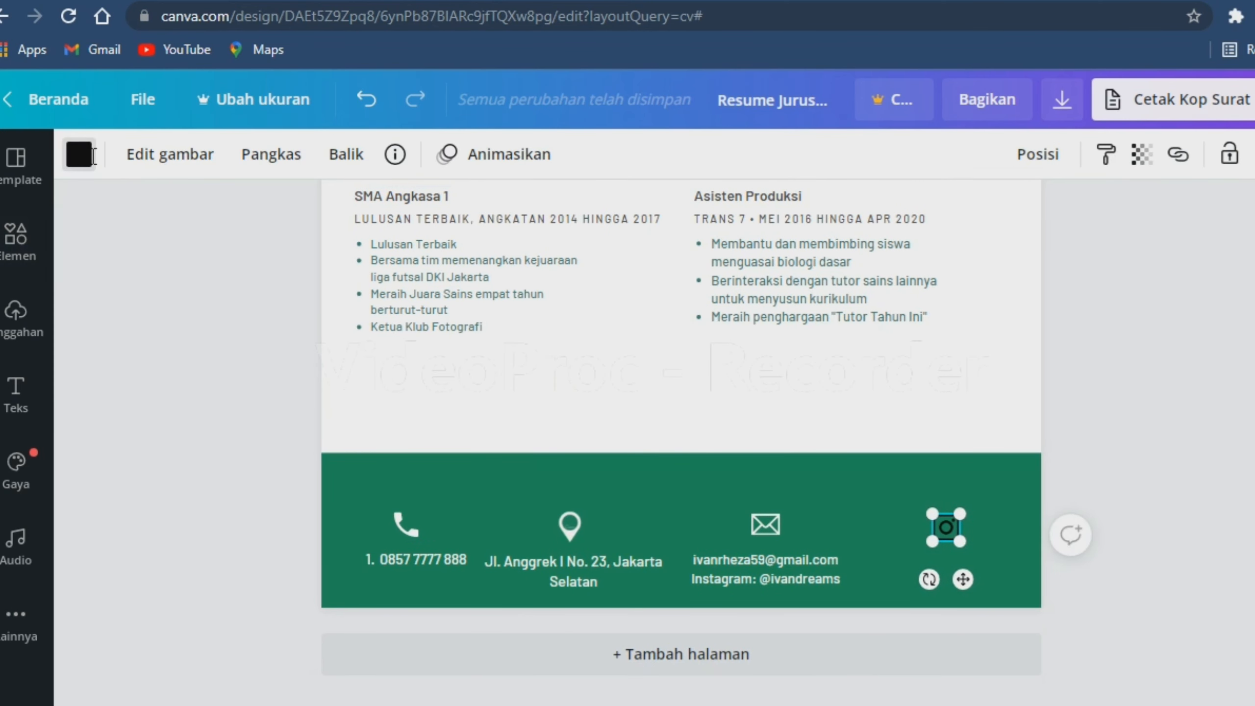
pyautogui.click(78, 155)
pyautogui.click(163, 330)
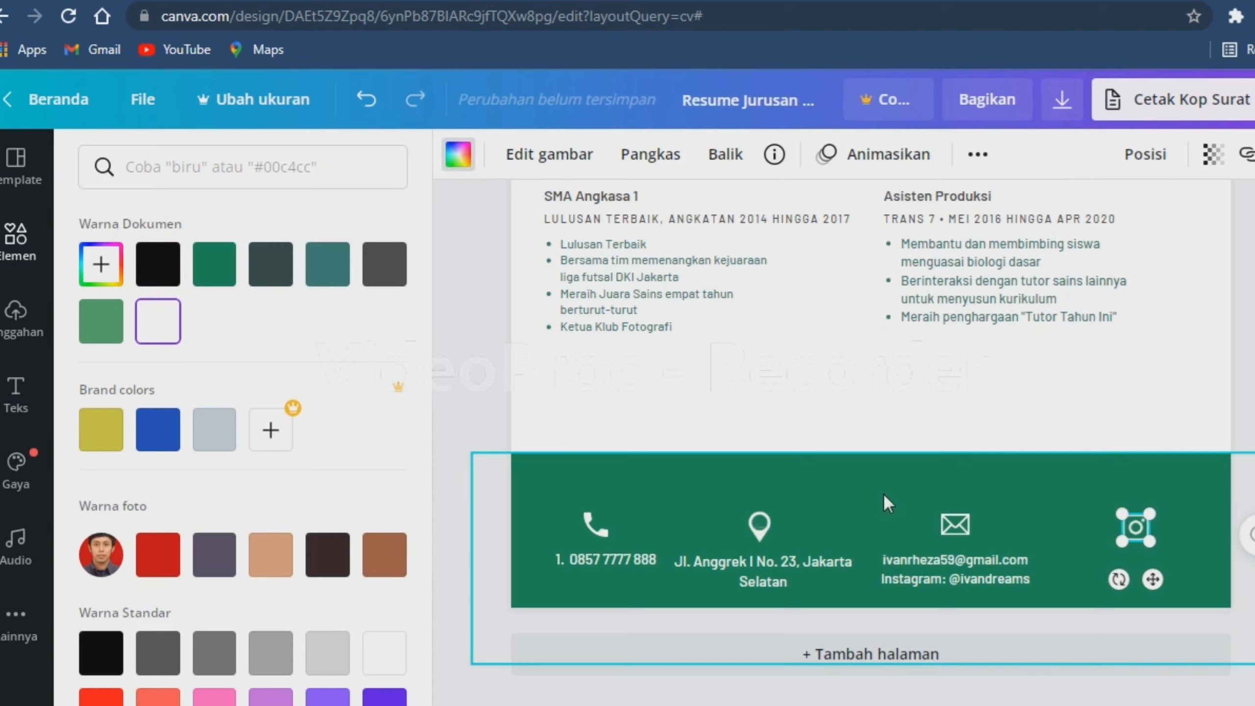
pyautogui.click(1107, 401)
# - Ungroup the envelope icon from the e-mail and Instagram text block in the footer
pyautogui.click(802, 578)
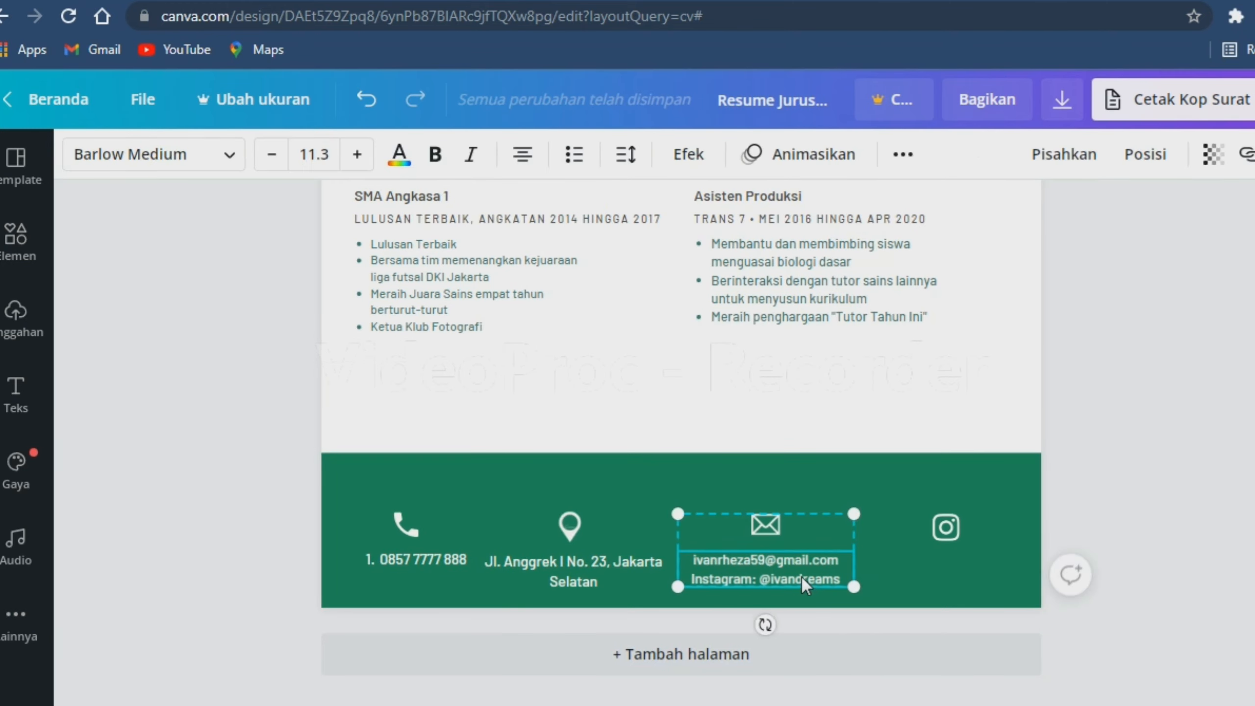
pyautogui.click(1063, 157)
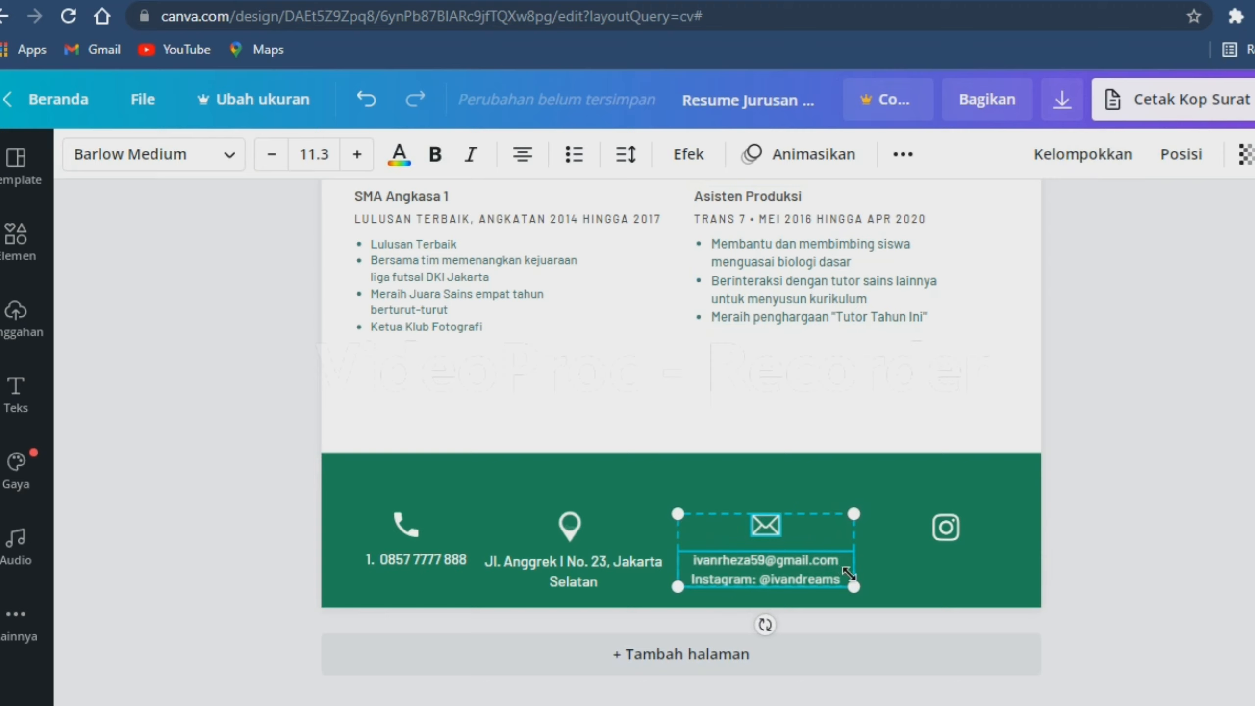
pyautogui.click(753, 558)
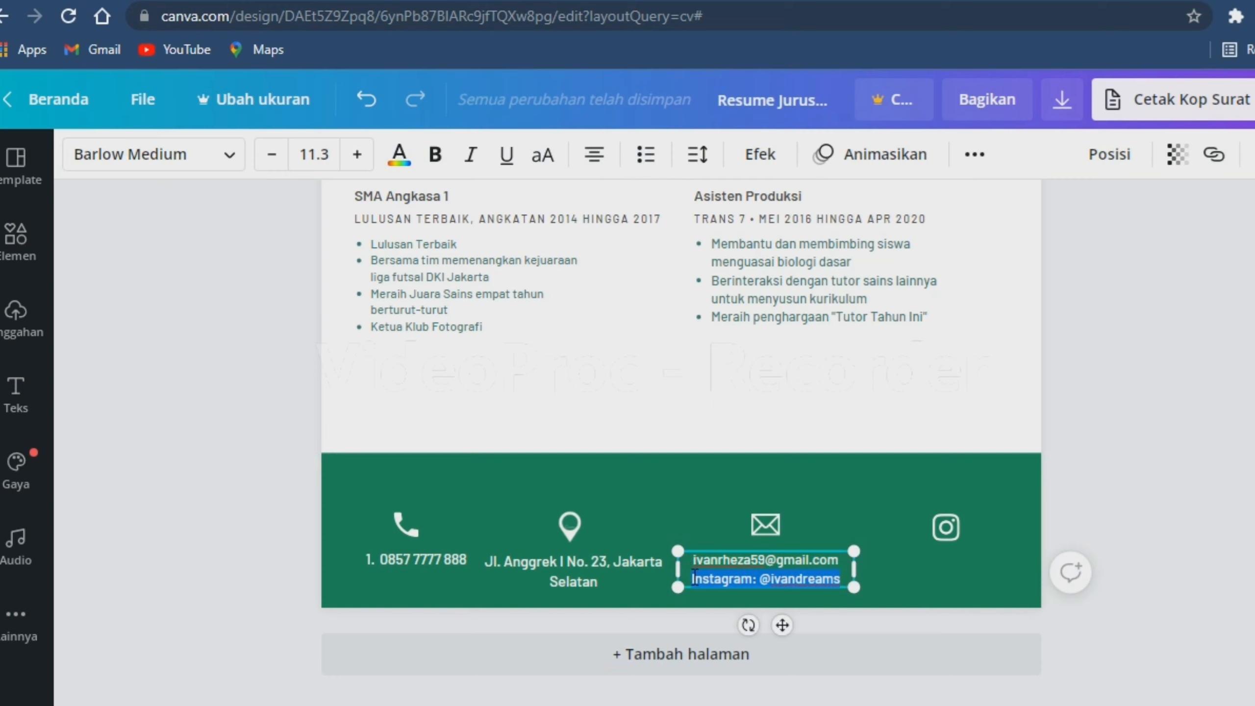
pyautogui.click(1162, 509)
# - Duplicate the e-mail and Instagram text block and place the copy below the Instagram icon
pyautogui.click(800, 568)
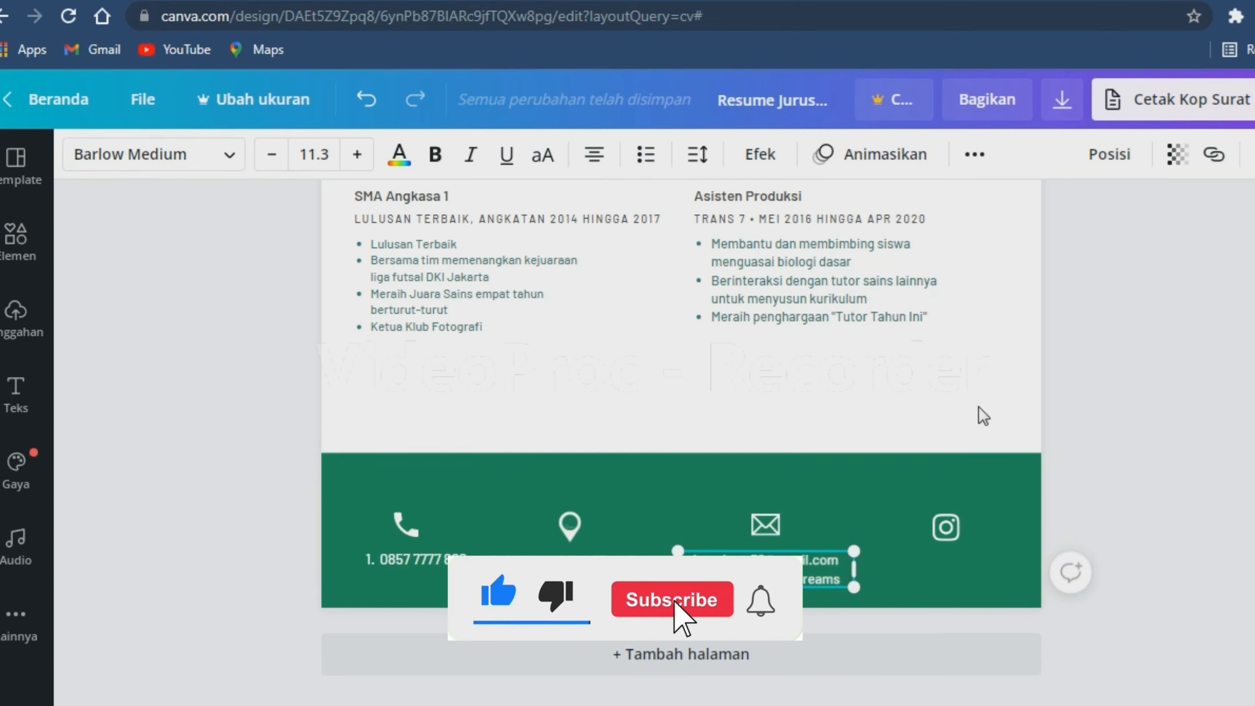
pyautogui.scroll(3, 1142, 300)
pyautogui.scroll(-3, 1142, 300)
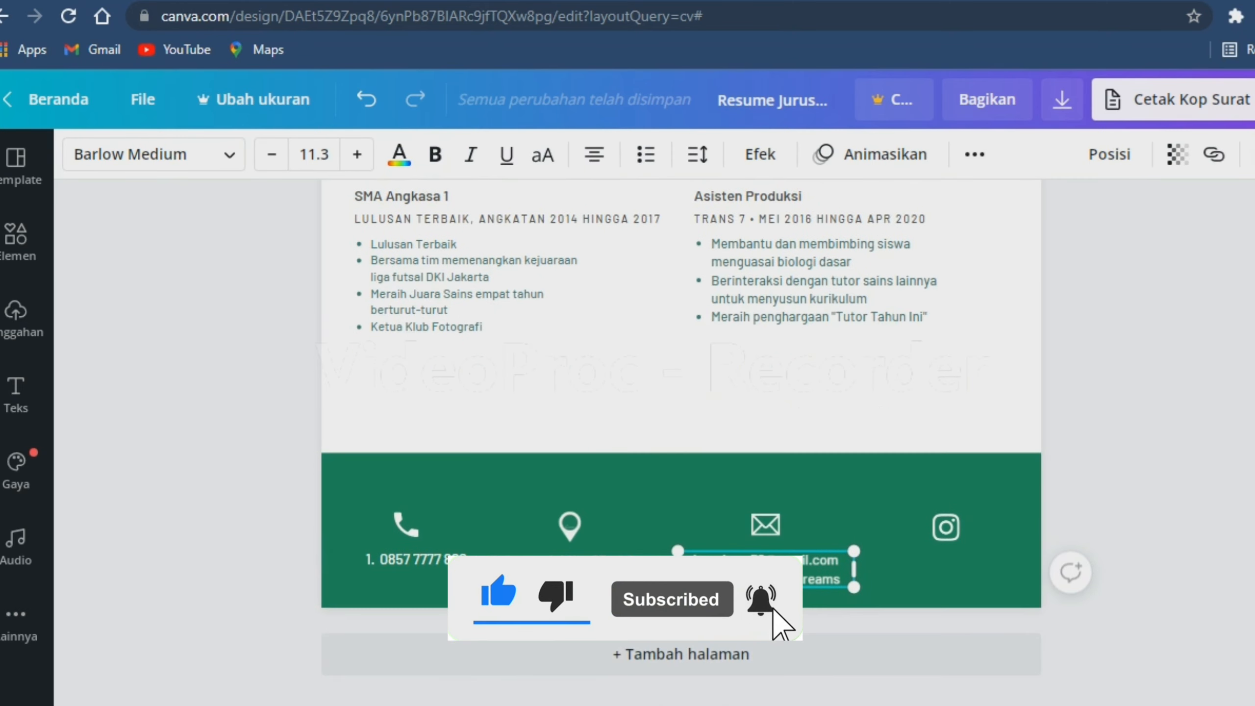
pyautogui.click(1253, 154)
pyautogui.moveTo(782, 597); pyautogui.dragTo(947, 577)
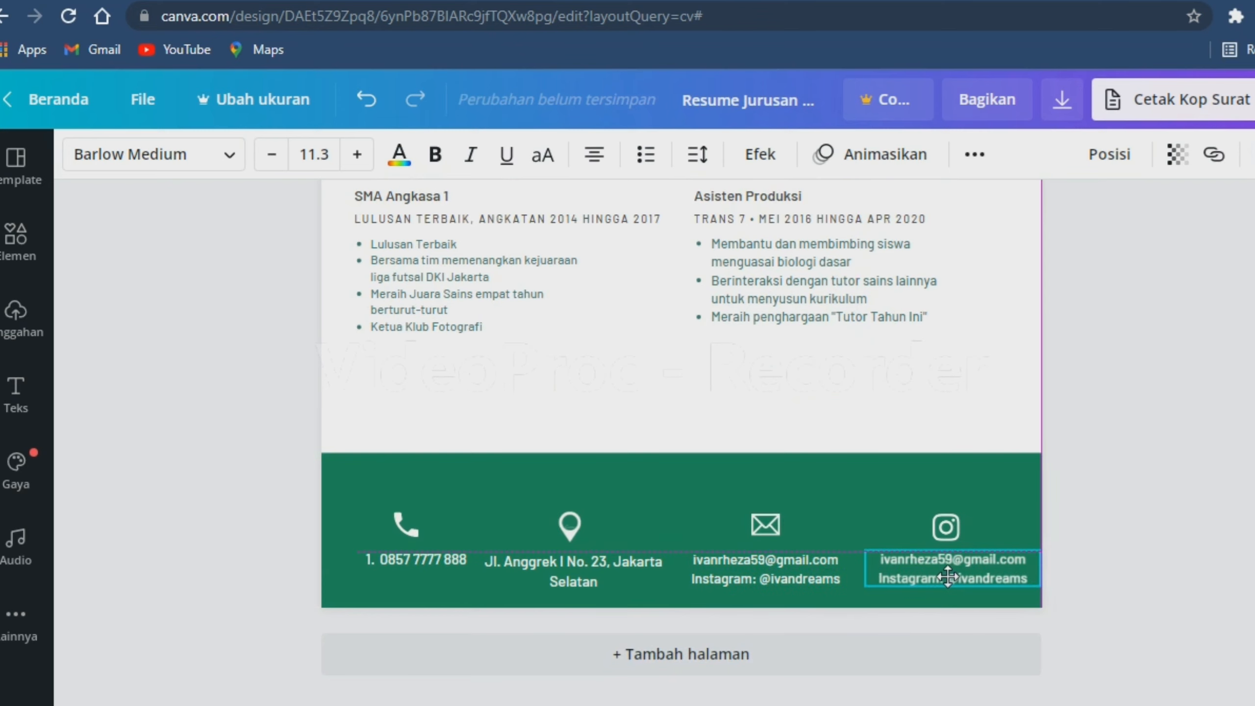
# - Delete the e-mail address and its empty line from the copied text block, keeping only the Instagram line
pyautogui.press('Return')
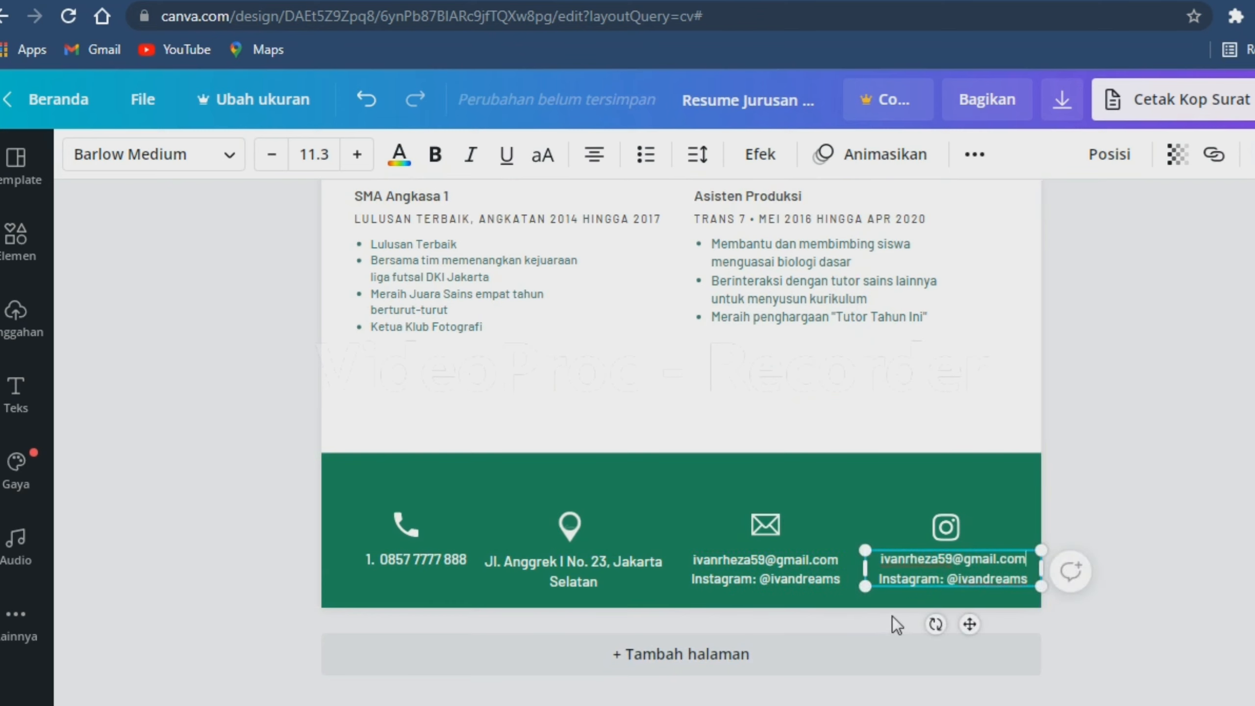
pyautogui.press('BackSpace')
pyautogui.press('BackSpace')
pyautogui.press('BackSpace')
pyautogui.press('BackSpace')
pyautogui.press('BackSpace')
pyautogui.press('BackSpace')
pyautogui.press('BackSpace')
pyautogui.press('BackSpace')
pyautogui.press('BackSpace')
pyautogui.press('BackSpace')
pyautogui.press('BackSpace')
pyautogui.press('BackSpace')
pyautogui.press('BackSpace')
pyautogui.press('BackSpace')
pyautogui.press('BackSpace')
pyautogui.press('BackSpace')
pyautogui.press('BackSpace')
pyautogui.press('BackSpace')
pyautogui.press('BackSpace')
pyautogui.press('BackSpace')
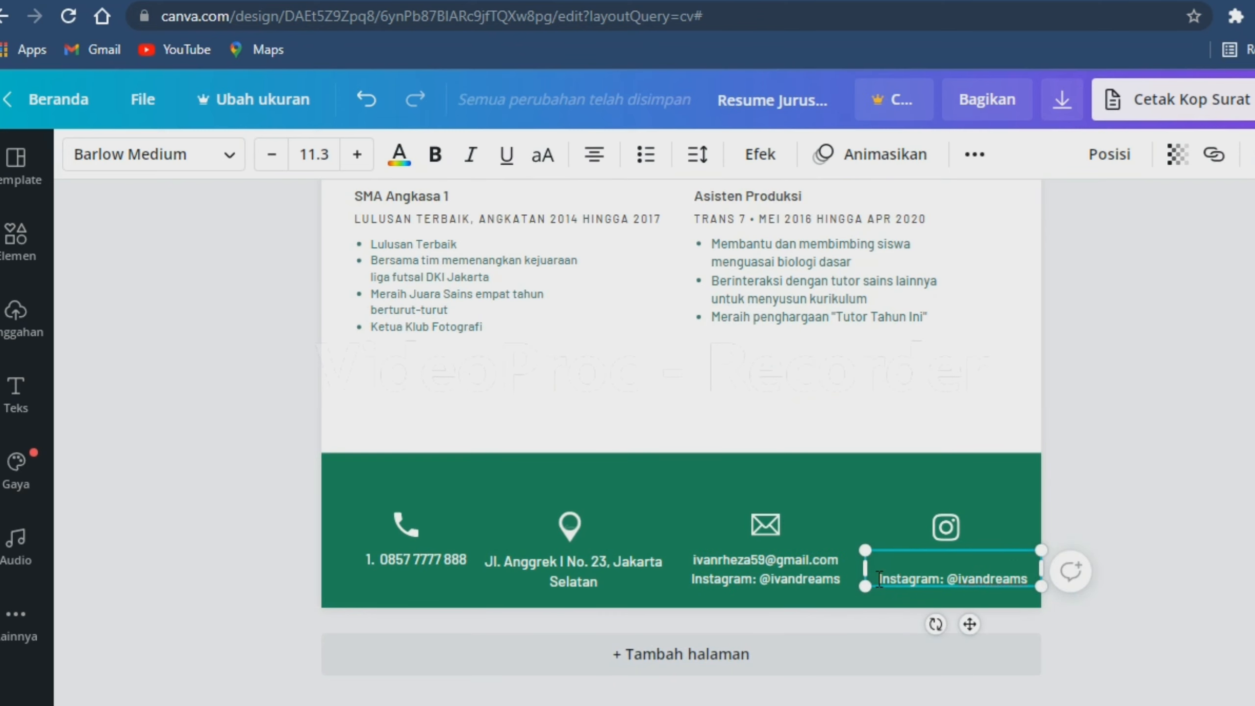
pyautogui.press('BackSpace')
pyautogui.press('Escape')
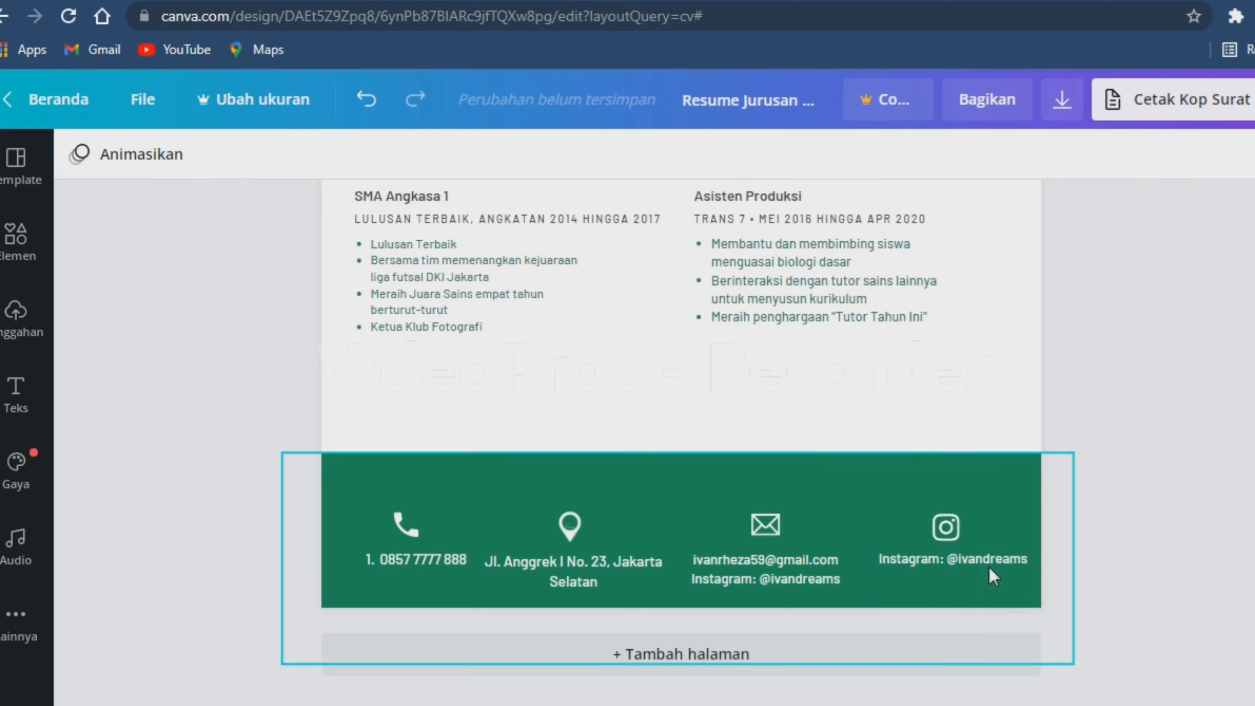
# - Try to group the Instagram icon, its caption and the green footer background, and undo the grouping
pyautogui.click(942, 597)
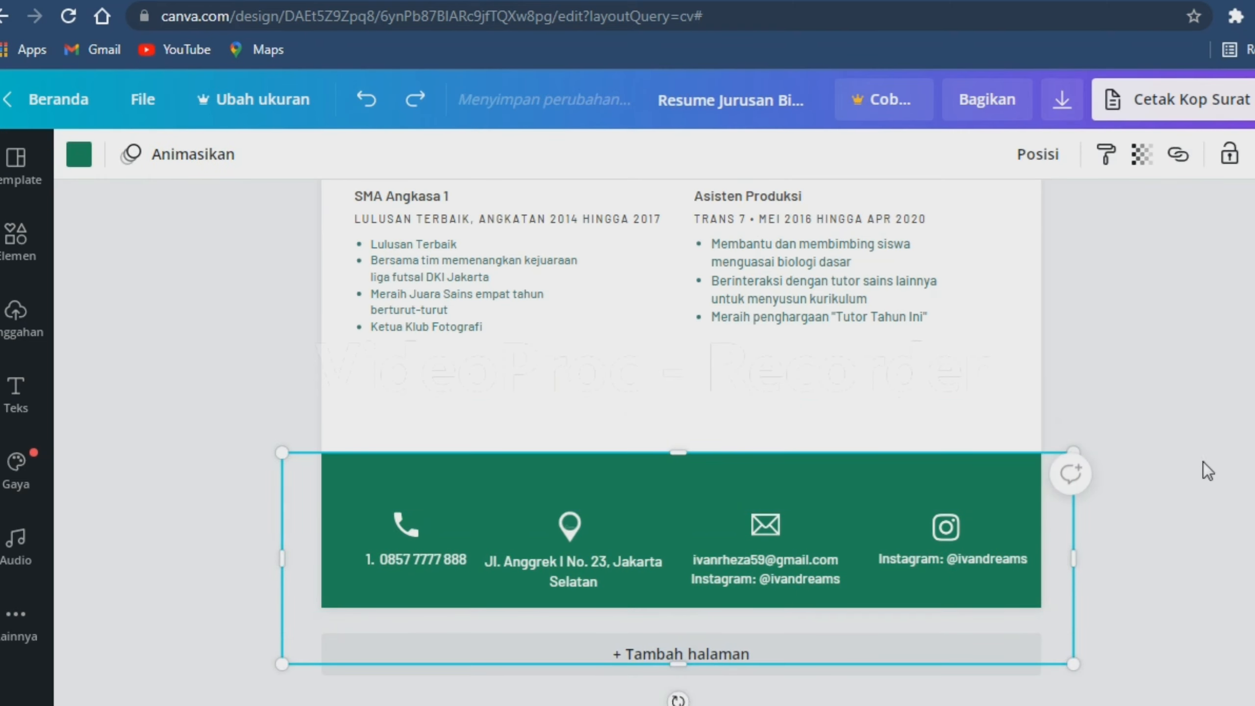
pyautogui.click(968, 423)
pyautogui.click(974, 574)
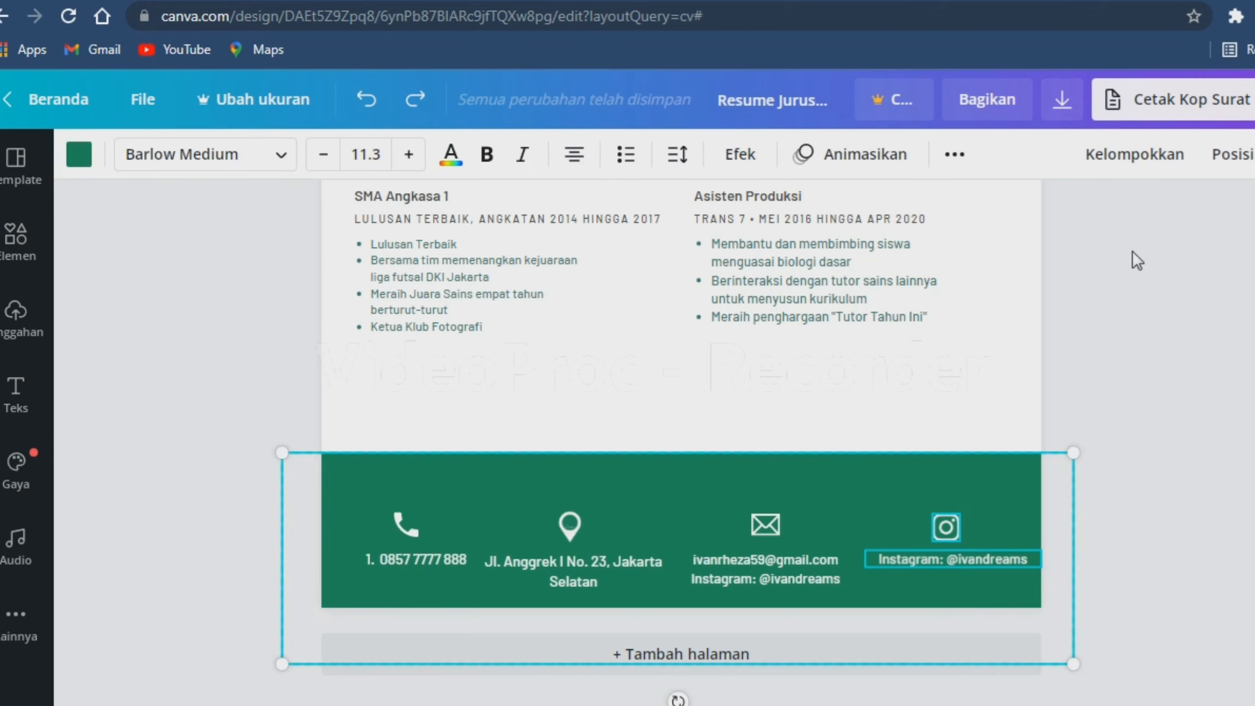
pyautogui.click(1132, 154)
pyautogui.click(1200, 421)
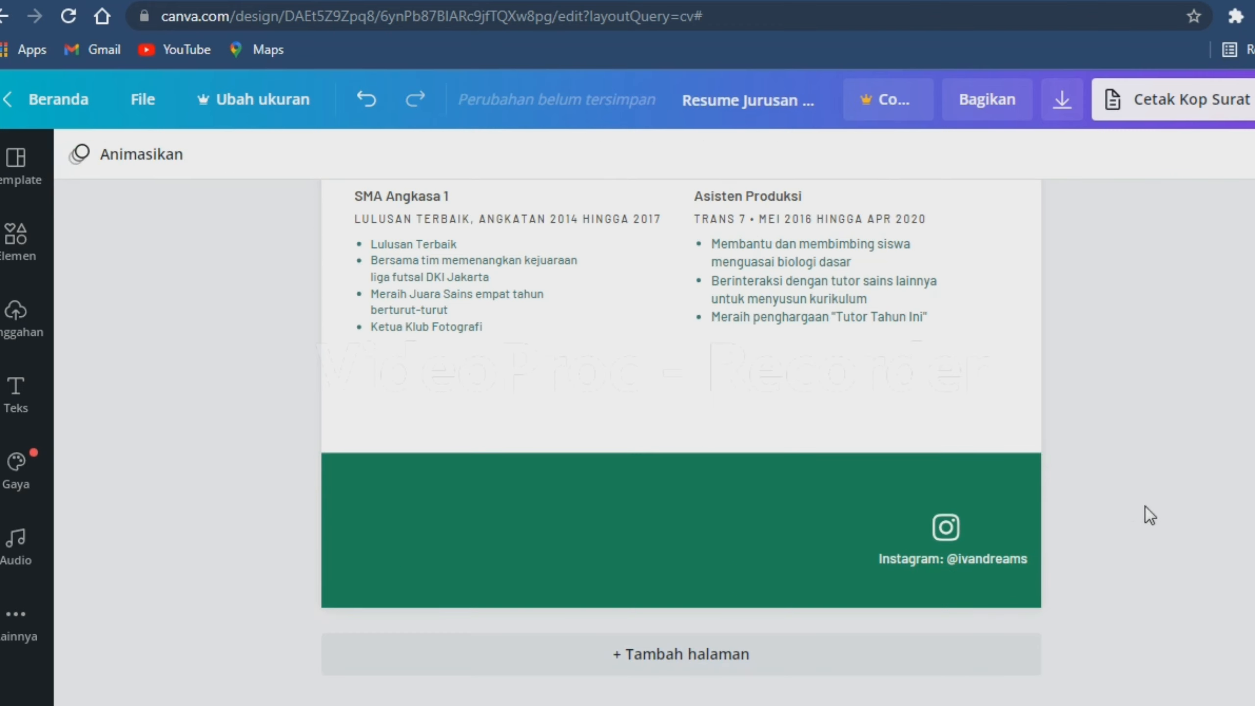
pyautogui.click(367, 99)
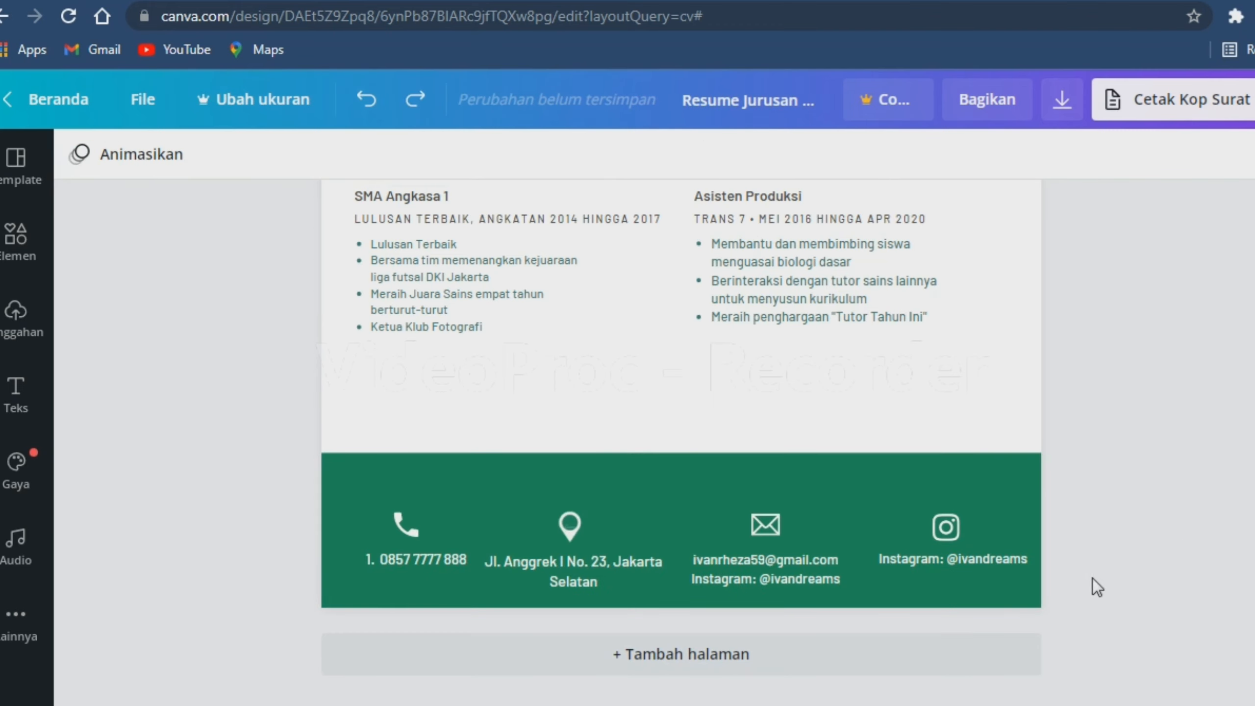
# - Centre the Instagram caption below its icon and delete the Instagram line from the text block under the envelope icon
pyautogui.click(962, 559)
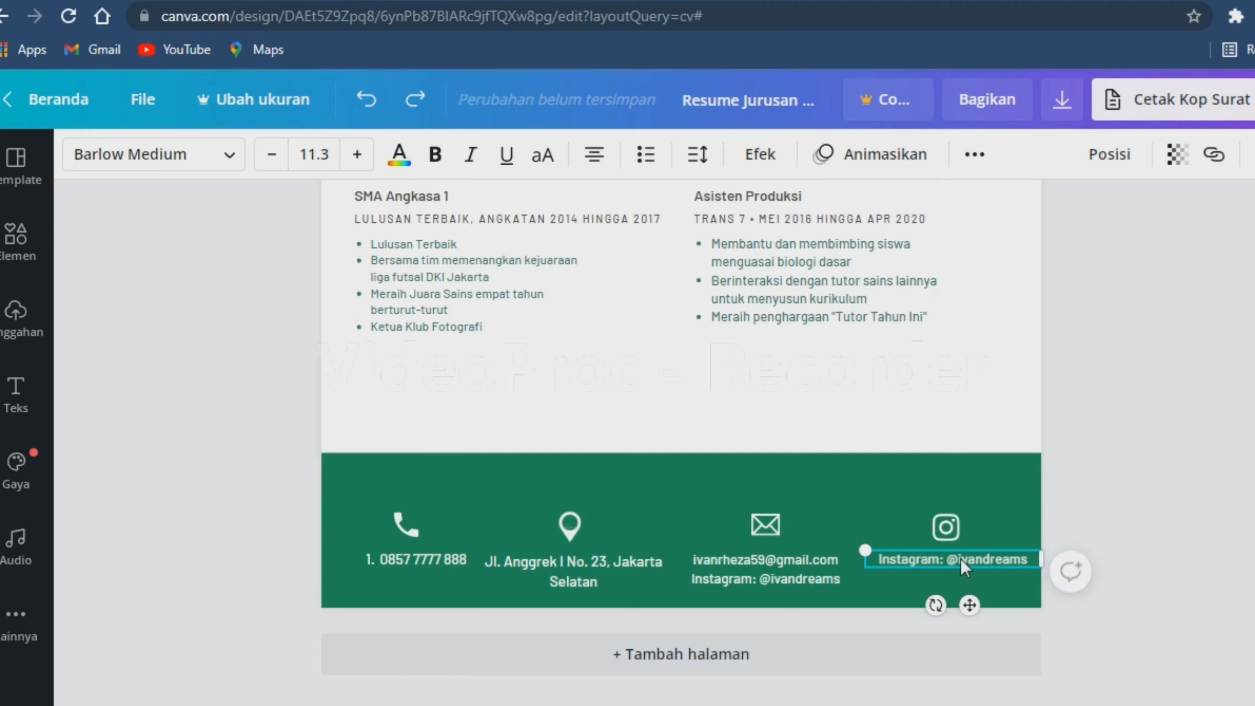
pyautogui.click(1203, 562)
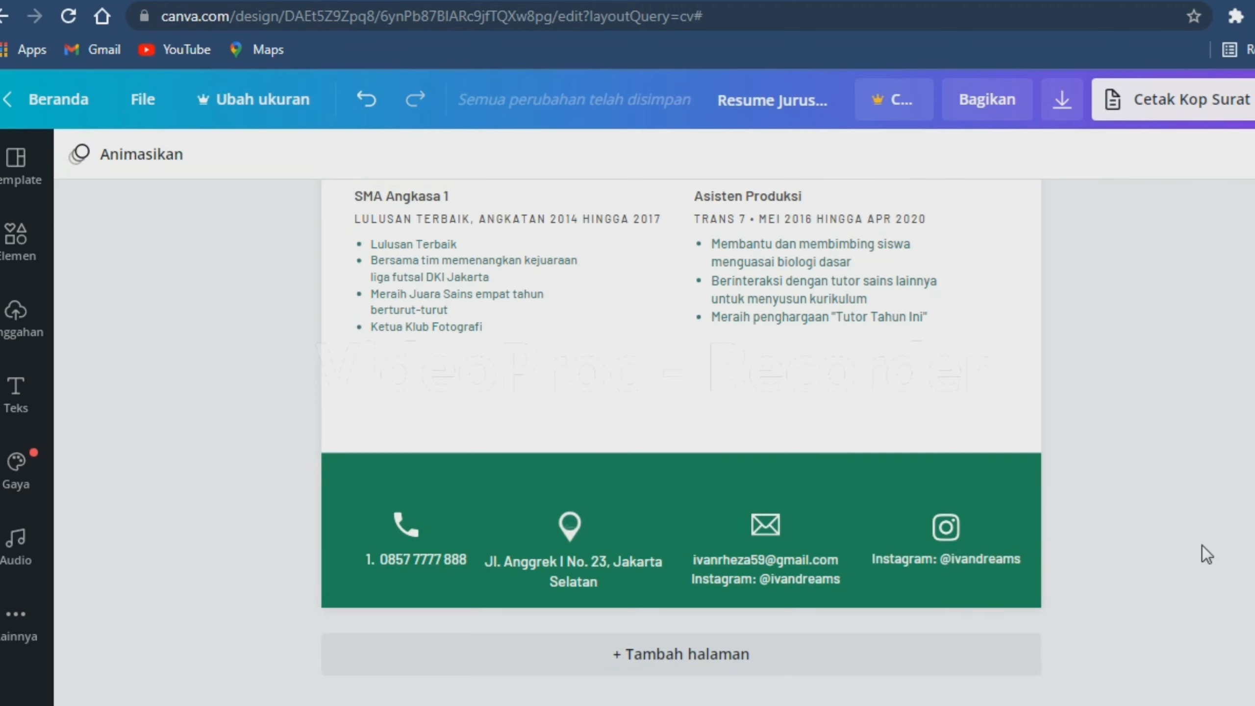
pyautogui.click(776, 579)
pyautogui.press('BackSpace')
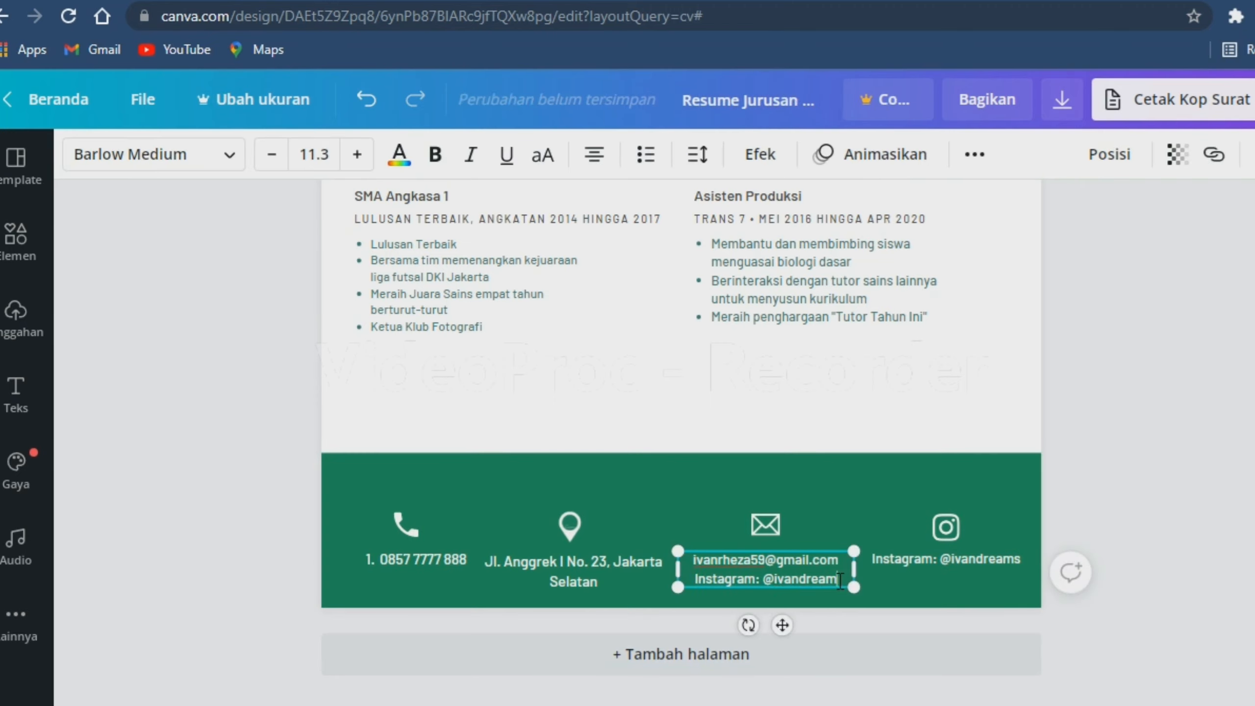
pyautogui.press('BackSpace')
pyautogui.press('BackSpace')
pyautogui.press('BackSpace')
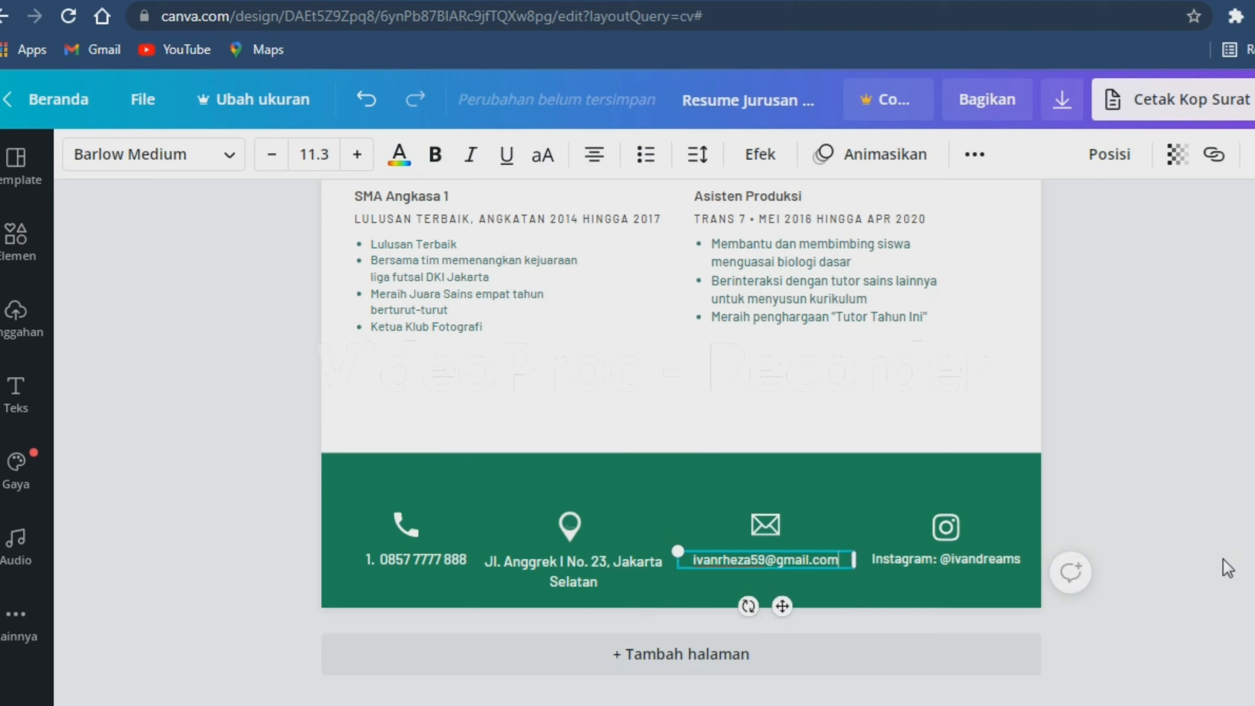
pyautogui.click(1222, 559)
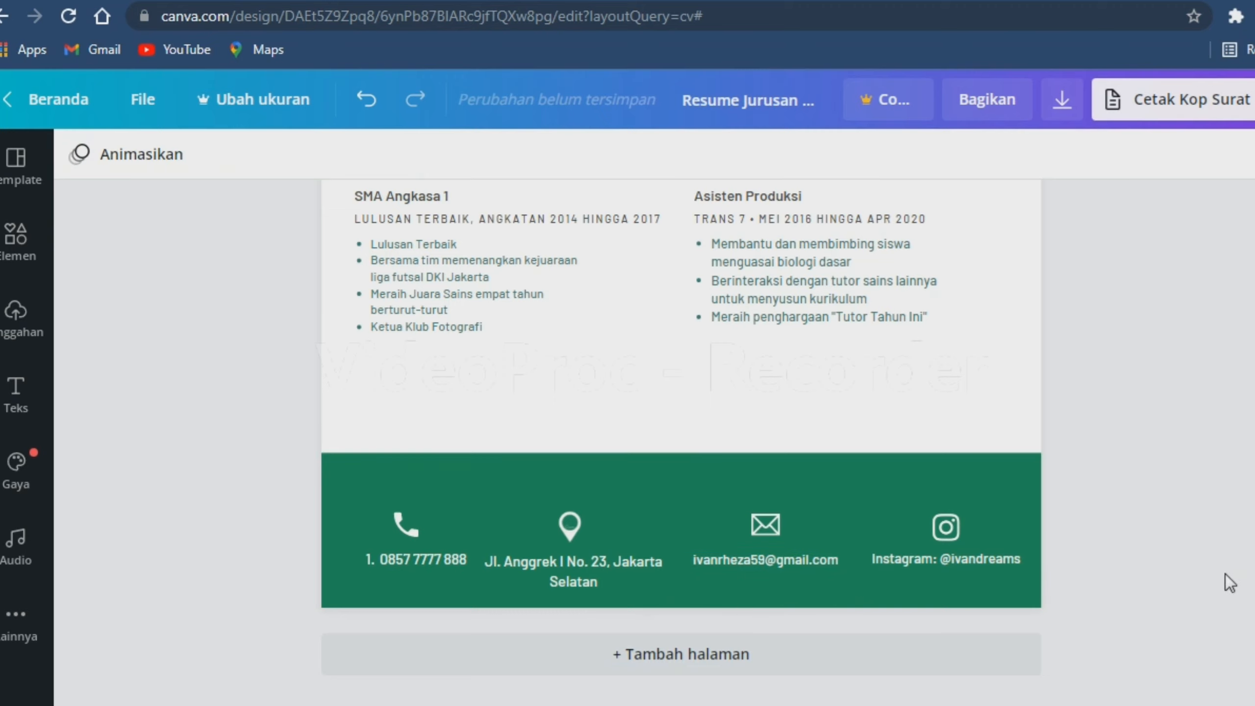
# - Remove the "Instagram:" prefix from the caption below the Instagram icon, keeping only the account handle
pyautogui.click(954, 559)
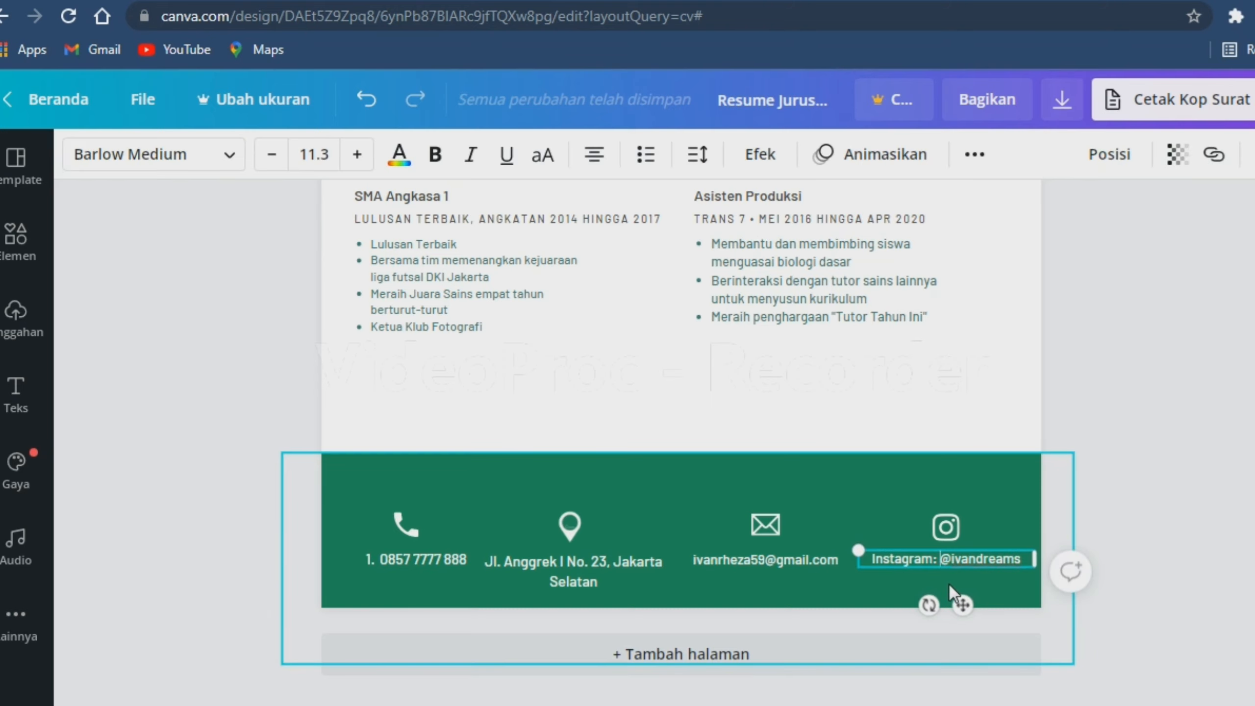
pyautogui.press('BackSpace')
pyautogui.press('BackSpace')
pyautogui.click(1212, 532)
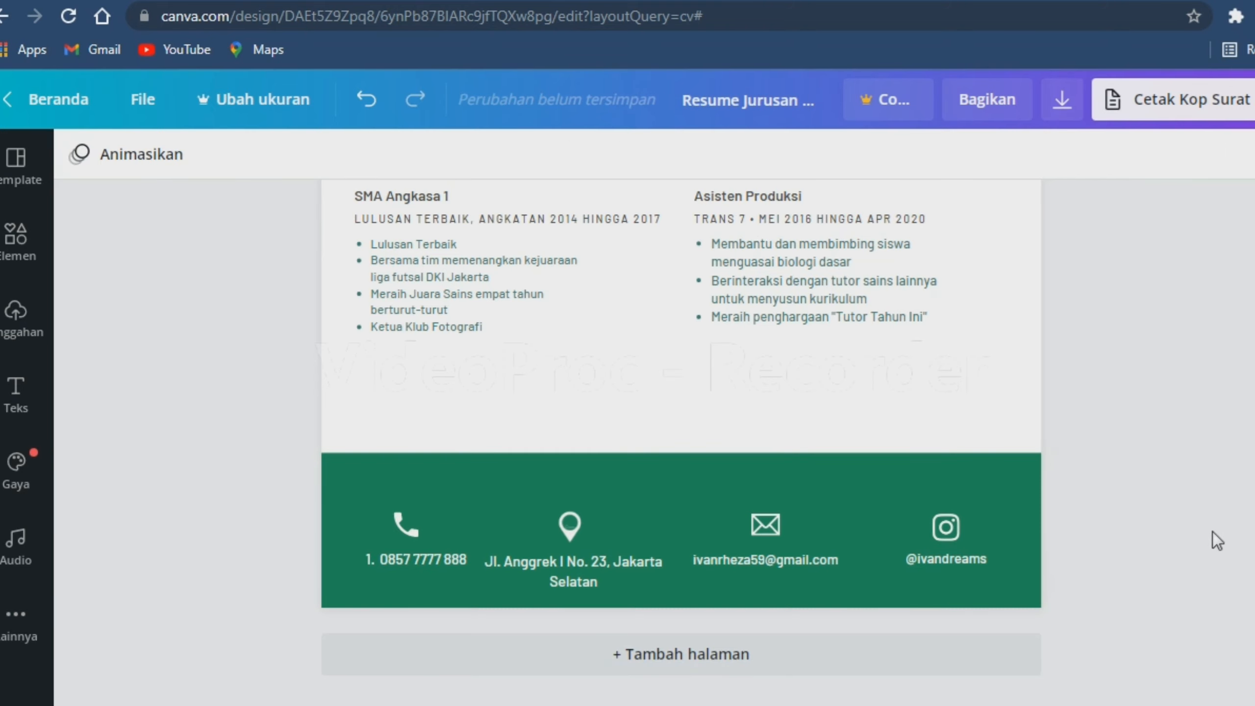
# - Nudge the envelope icon and the e-mail address slightly right to even out the footer spacing
pyautogui.moveTo(754, 558); pyautogui.dragTo(768, 523)
pyautogui.click(763, 522)
pyautogui.press('Right')
pyautogui.press('Right')
pyautogui.press('Right')
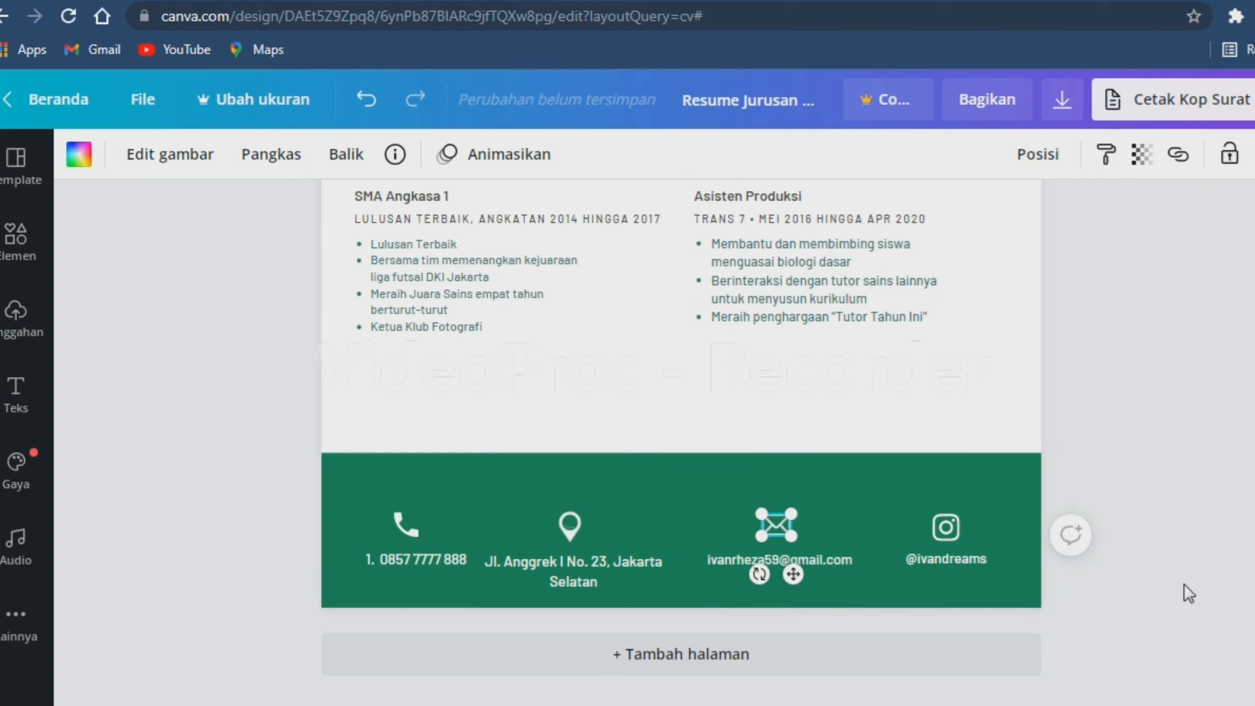
pyautogui.click(1191, 570)
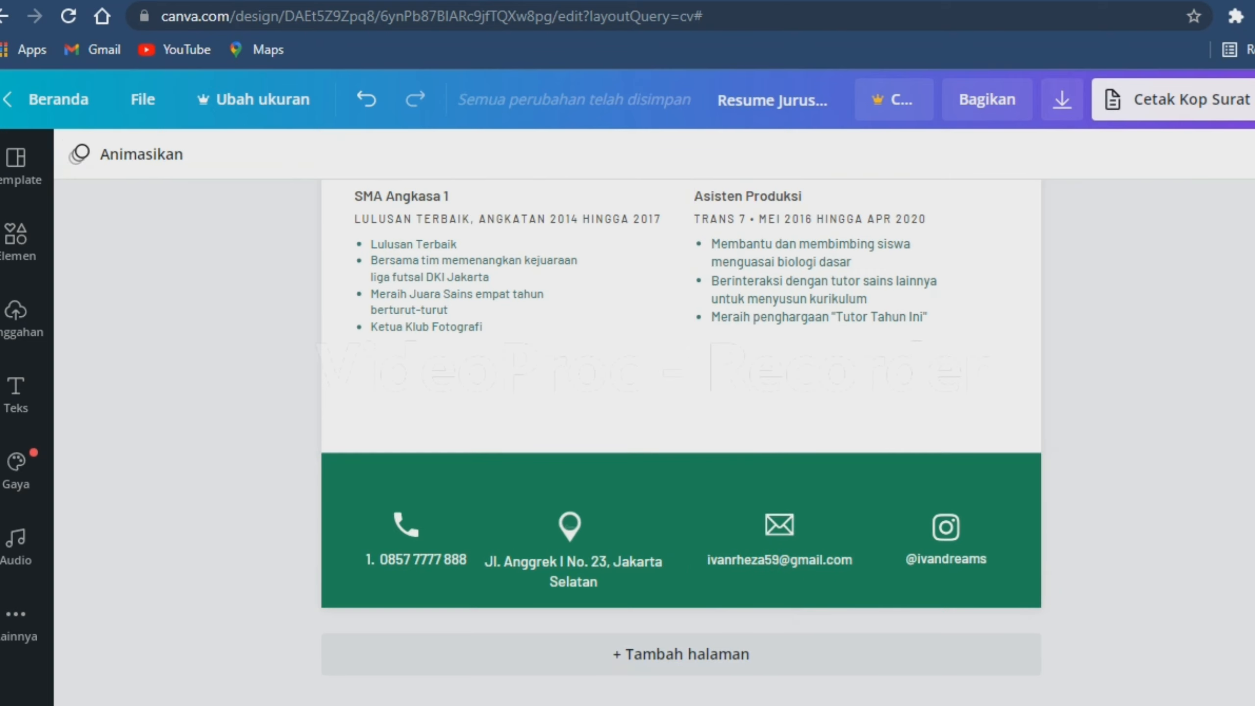
# - Nudge the location pin and address group slightly right, between the phone and e-mail entries
pyautogui.click(563, 542)
pyautogui.press('Right')
pyautogui.press('Right')
pyautogui.press('Right')
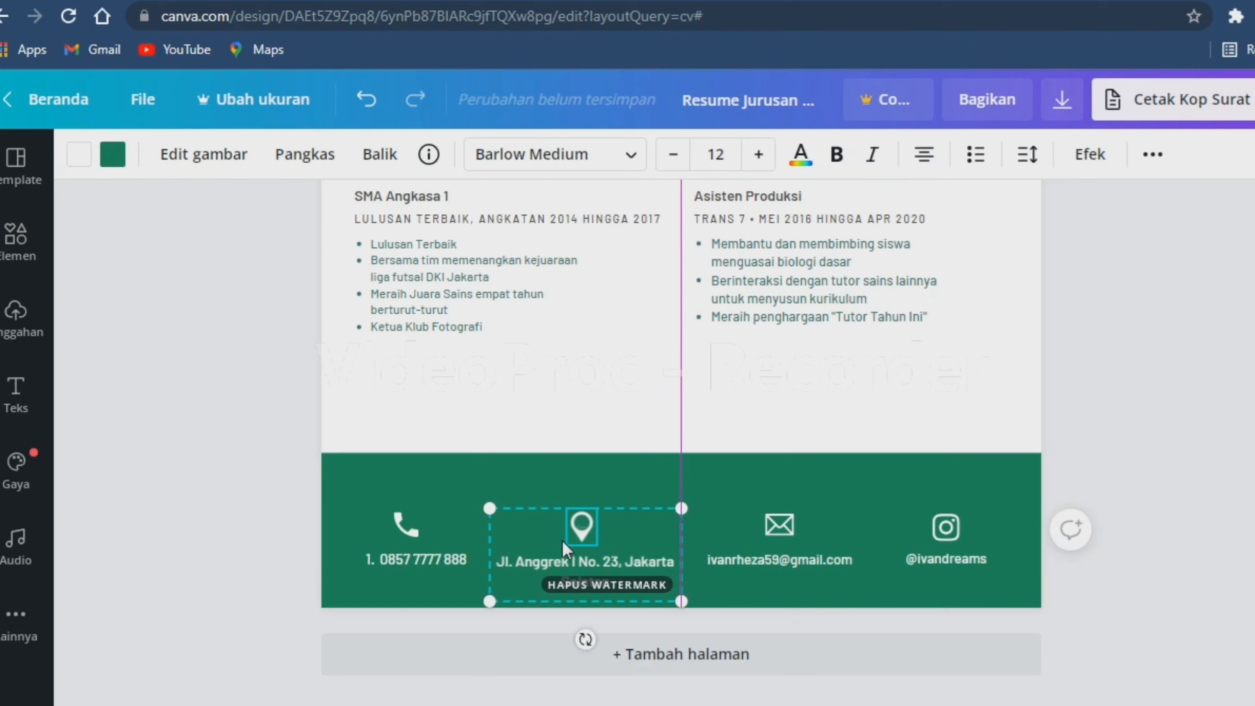
pyautogui.click(1200, 549)
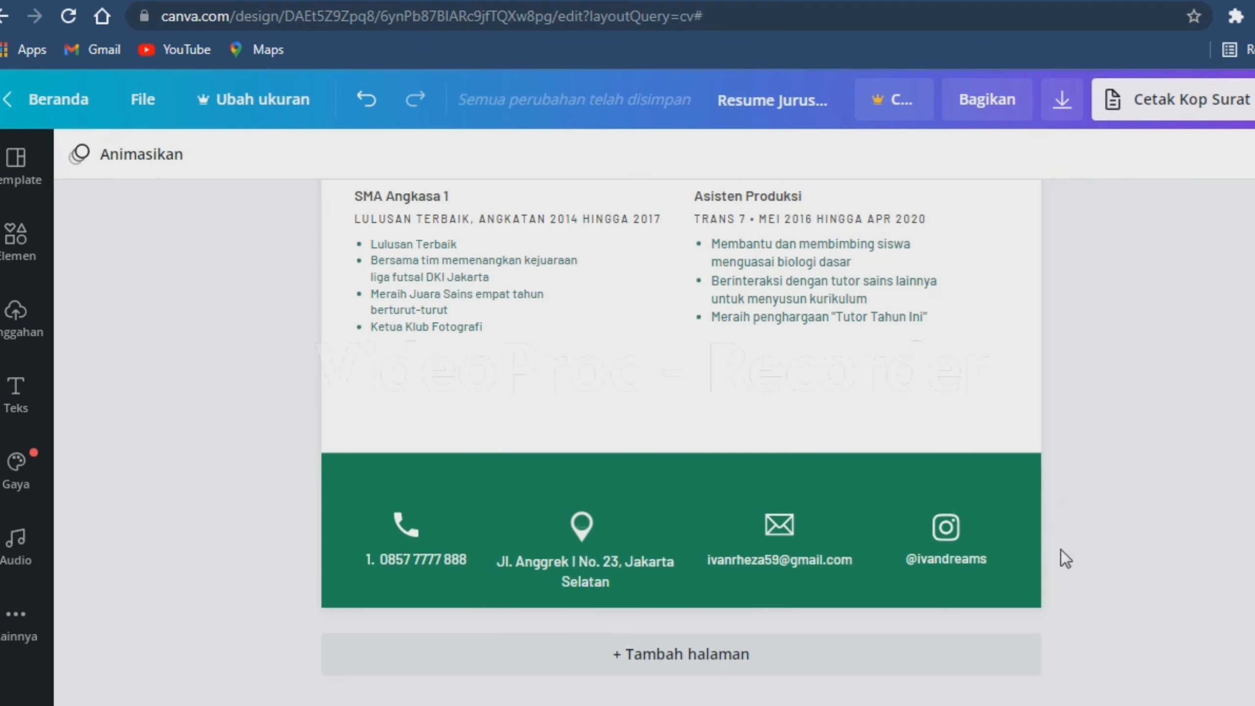
# - Nudge the Instagram icon and its account handle slightly right in the footer
pyautogui.click(947, 538)
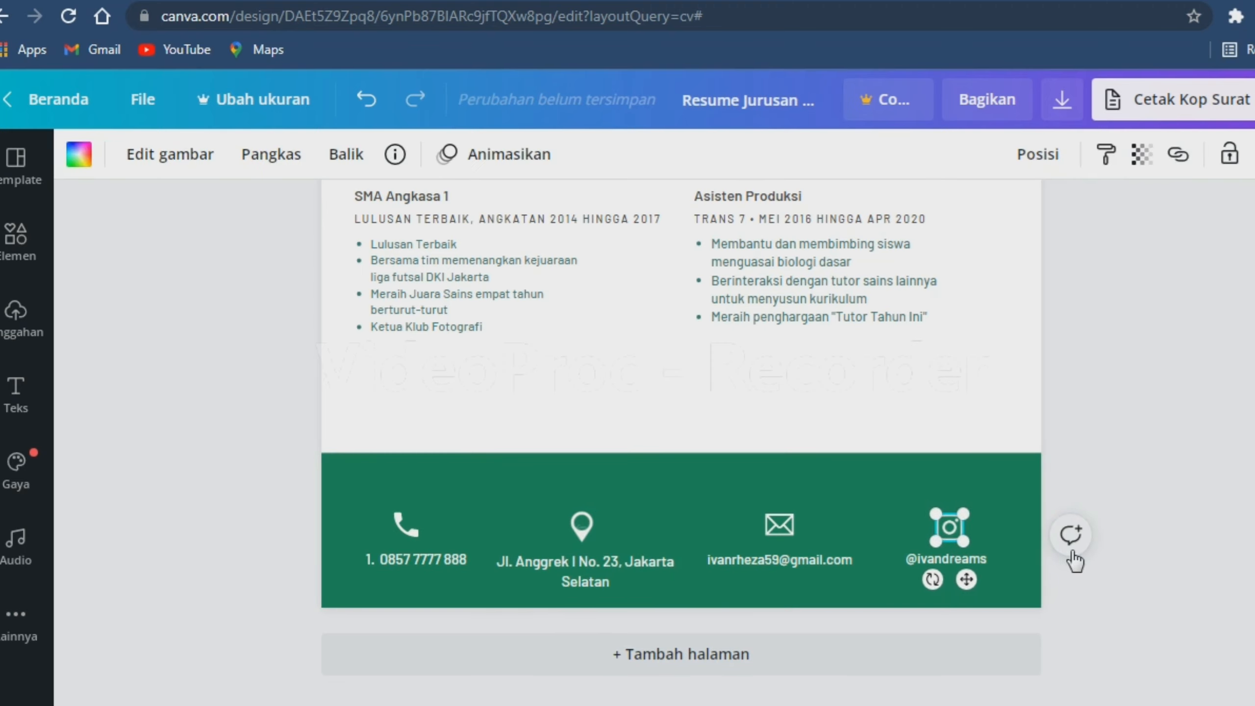
pyautogui.press('Right')
pyautogui.press('Right')
pyautogui.click(1157, 552)
pyautogui.click(955, 560)
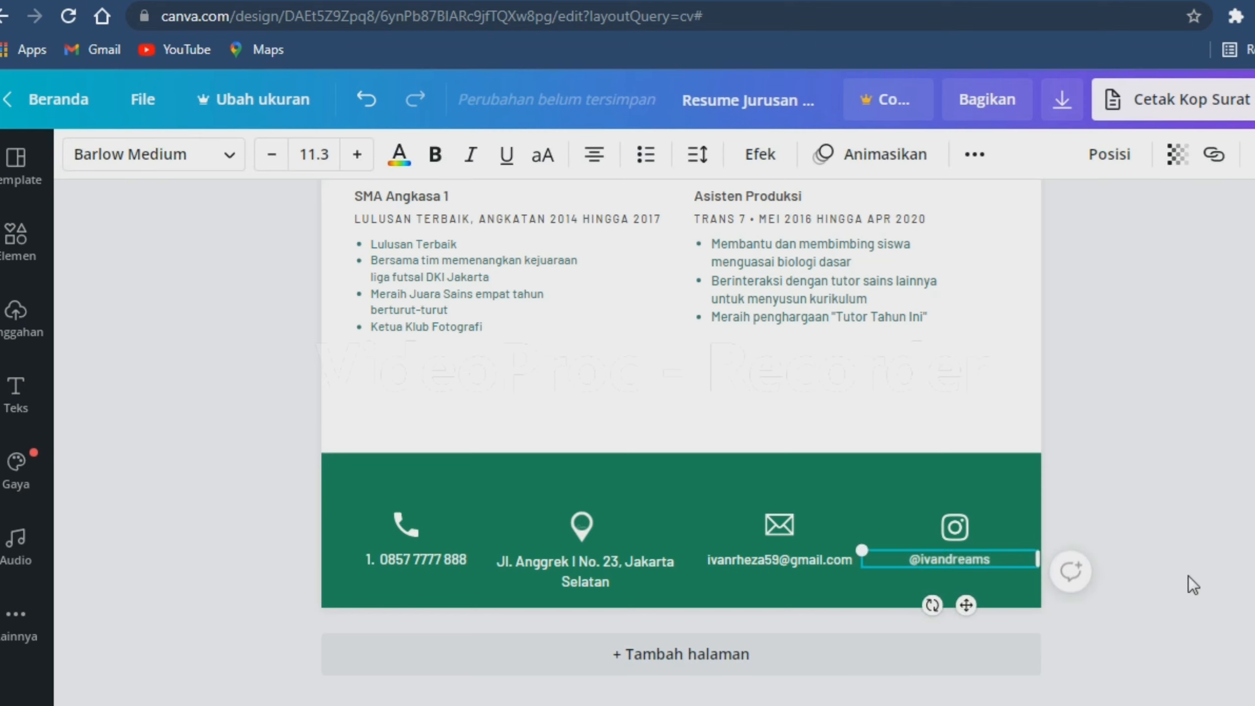
pyautogui.press('Right')
pyautogui.press('Right')
pyautogui.click(1199, 568)
# - Nudge the envelope icon and the e-mail address right, closer to the Instagram entry
pyautogui.click(793, 530)
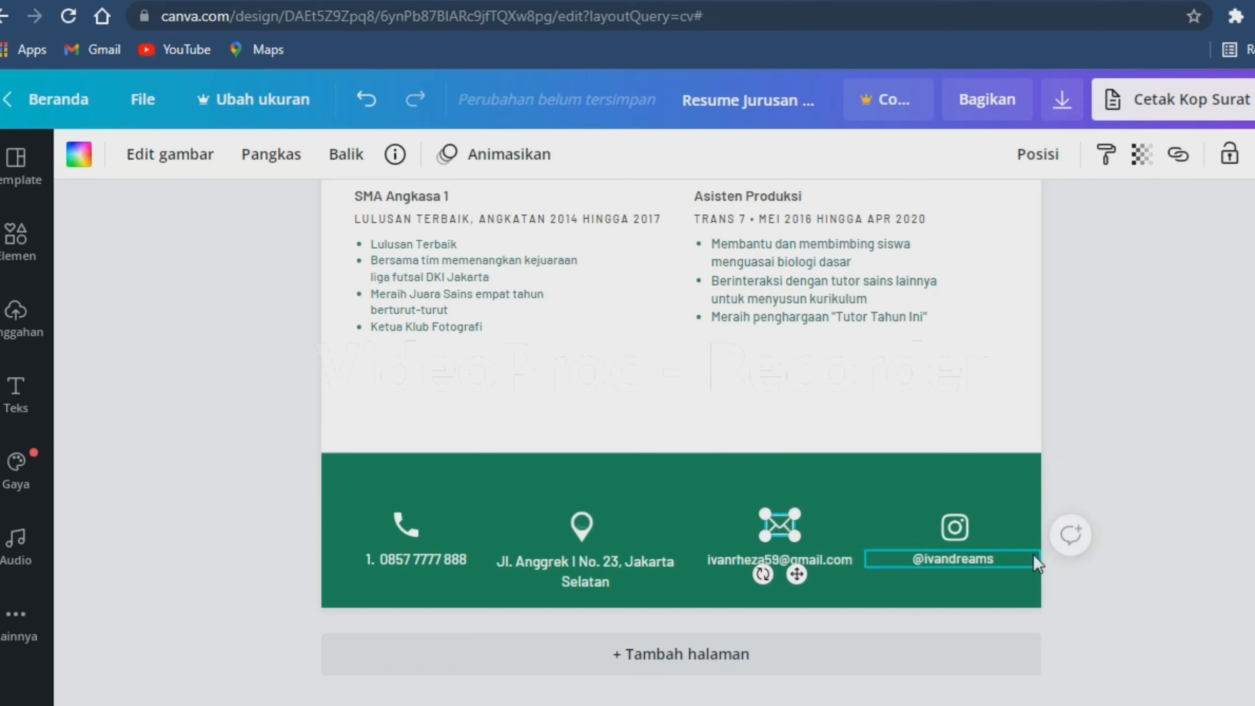
pyautogui.press('Right')
pyautogui.press('Right')
pyautogui.press('Right')
pyautogui.press('Right')
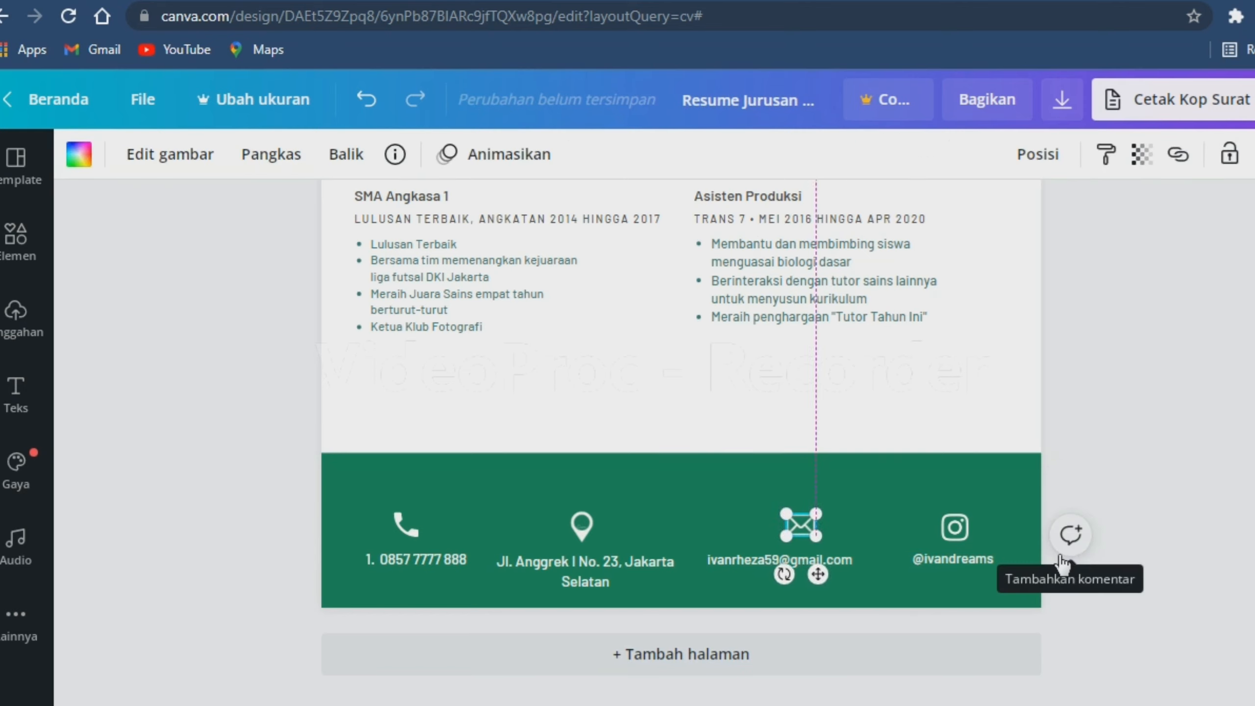
pyautogui.press('Right')
pyautogui.press('Right')
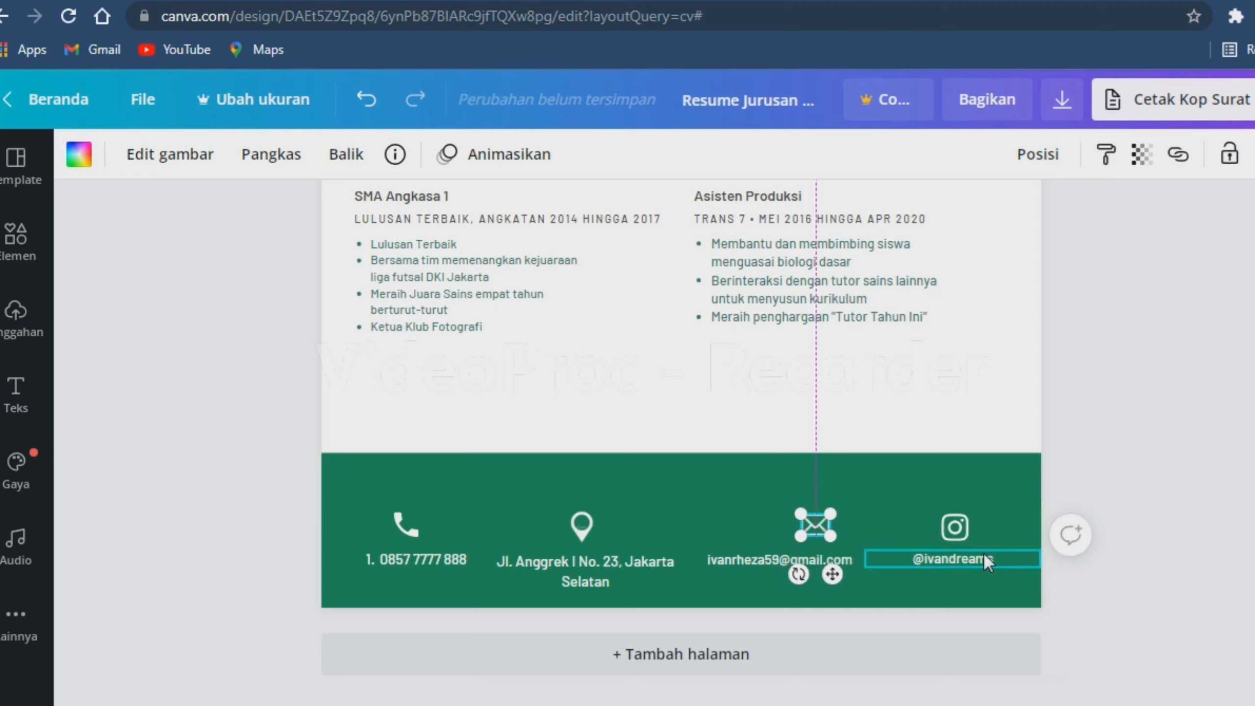
pyautogui.click(760, 567)
pyautogui.press('Right')
pyautogui.press('Right')
pyautogui.press('Right')
pyautogui.press('Right')
pyautogui.press('Right')
pyautogui.press('Right')
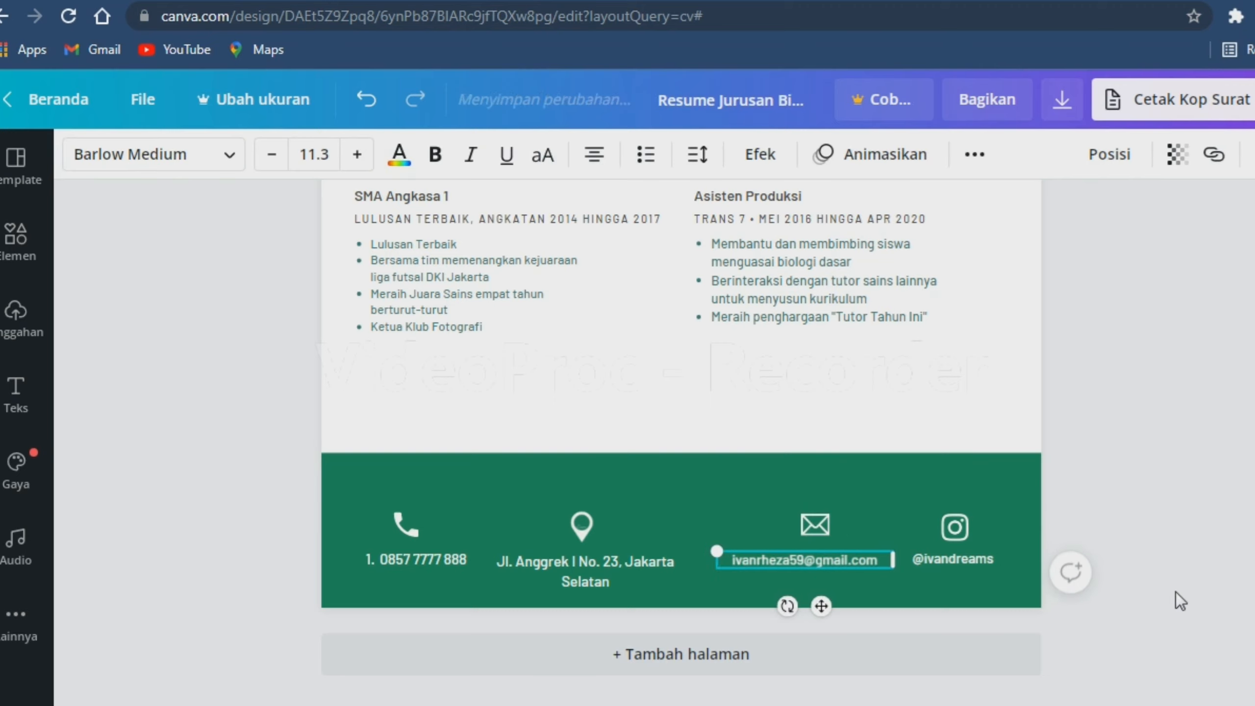
pyautogui.press('Escape')
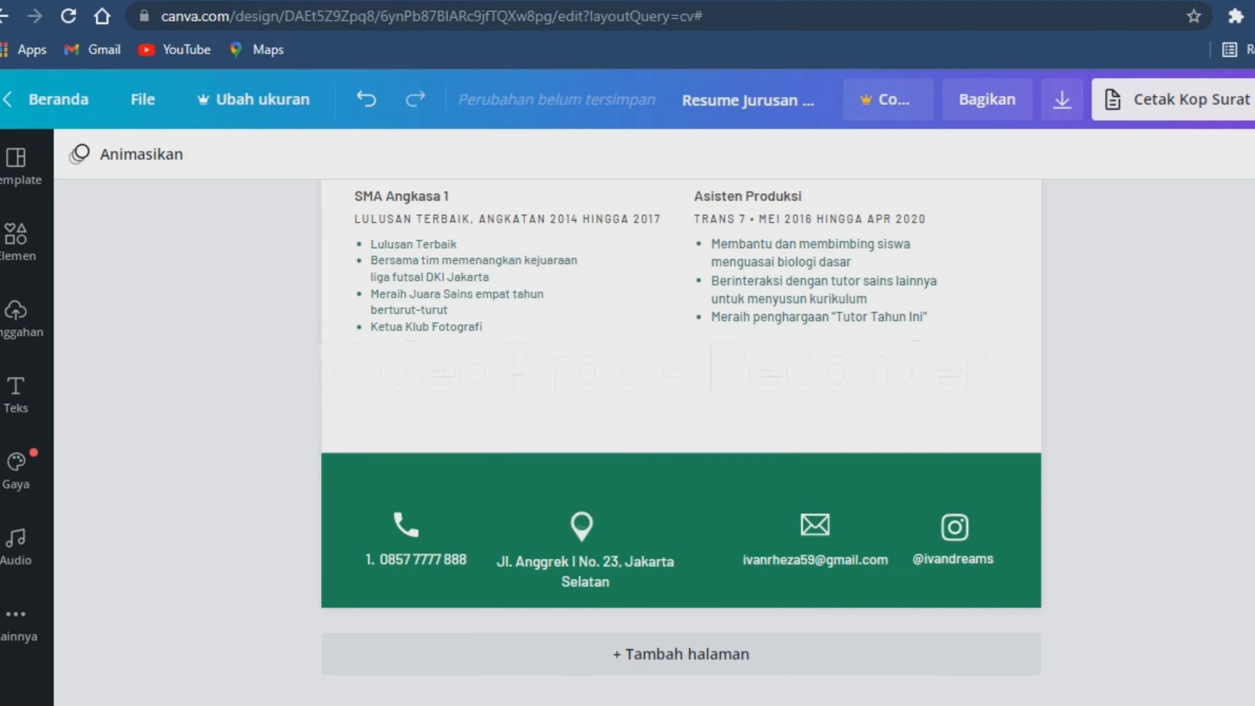
# - Shift the envelope icon and e-mail address slightly back left, and move the location pin and address group slightly right
pyautogui.moveTo(832, 527); pyautogui.dragTo(827, 526)
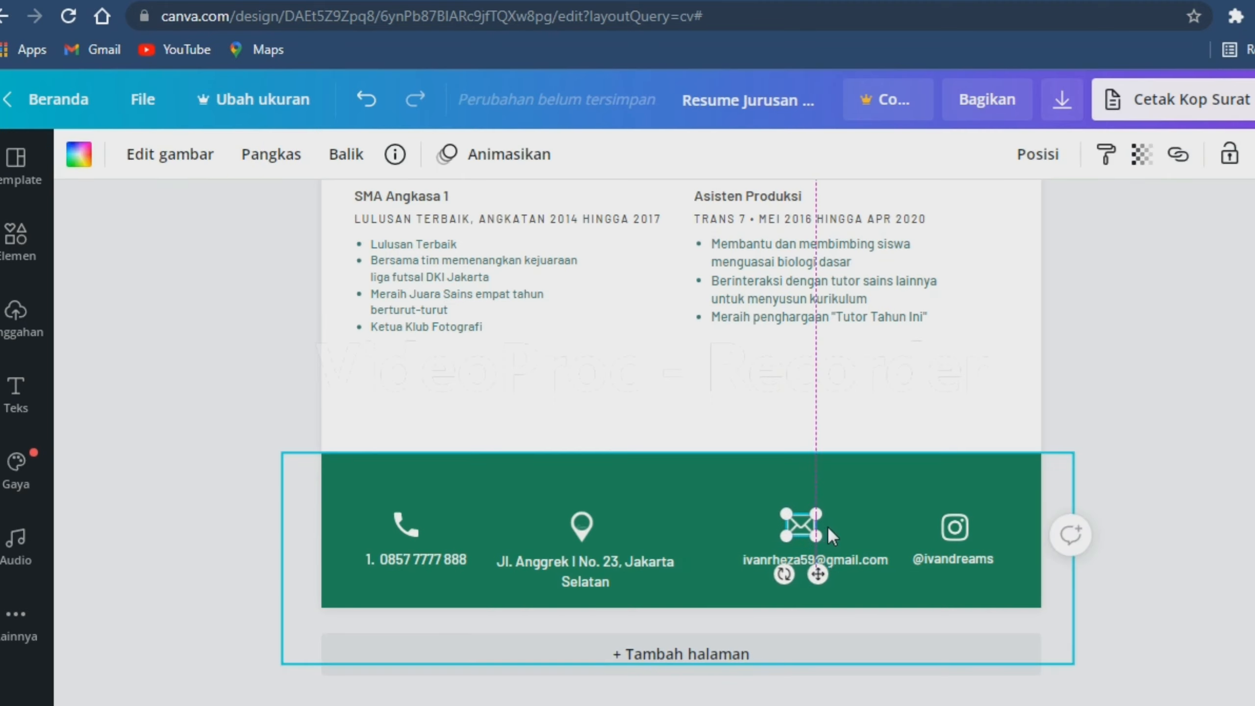
pyautogui.moveTo(843, 569); pyautogui.dragTo(829, 569)
pyautogui.click(1186, 582)
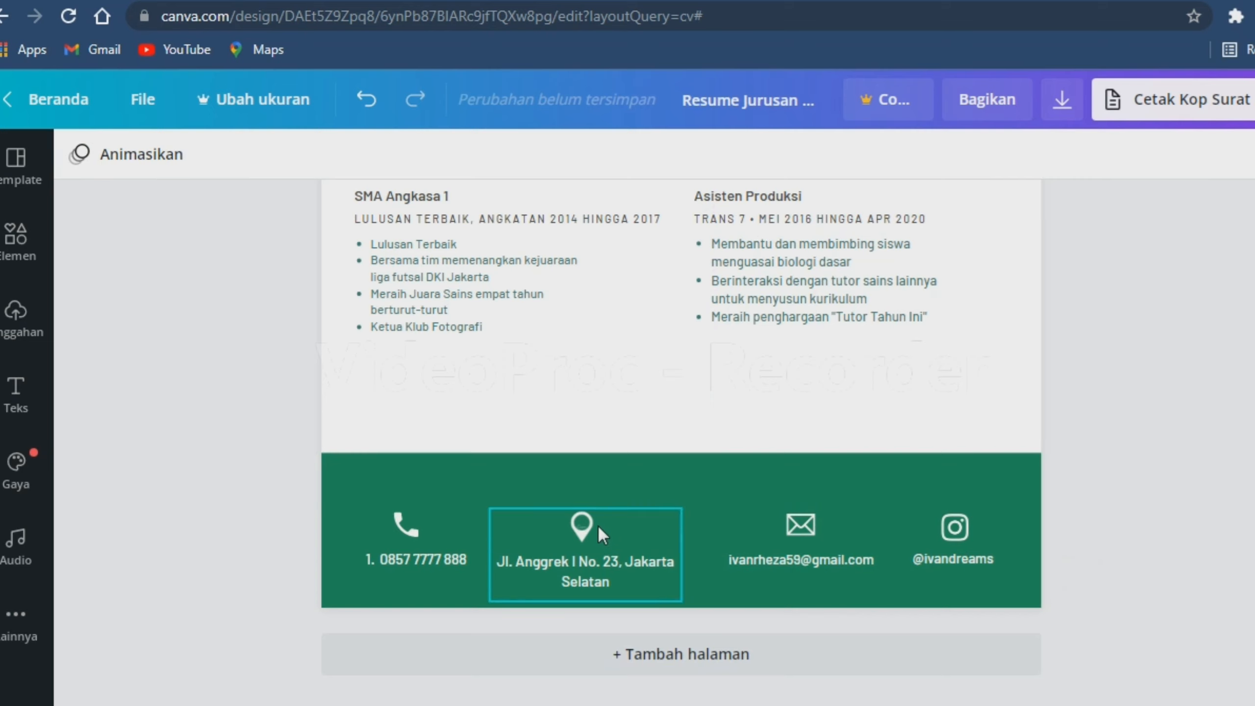
pyautogui.moveTo(598, 527); pyautogui.dragTo(621, 517)
pyautogui.click(1241, 531)
# - Nudge the phone icon and the phone number slightly right to even out the footer spacing
pyautogui.click(419, 540)
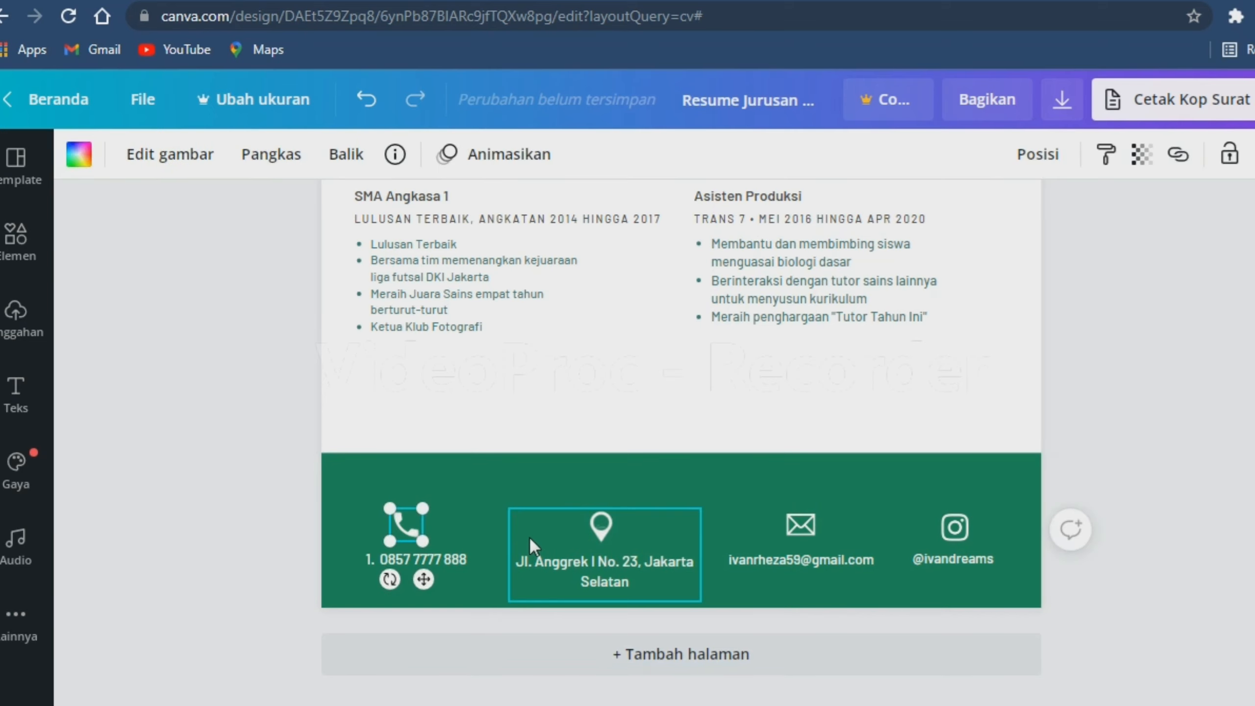
pyautogui.press('Right')
pyautogui.press('Right')
pyautogui.press('Right')
pyautogui.press('Right')
pyautogui.press('Right')
pyautogui.press('Right')
pyautogui.press('Right')
pyautogui.press('Right')
pyautogui.press('Right')
pyautogui.press('Right')
pyautogui.press('Right')
pyautogui.press('Right')
pyautogui.press('Right')
pyautogui.press('Right')
pyautogui.press('Right')
pyautogui.press('Right')
pyautogui.press('Right')
pyautogui.press('Right')
pyautogui.press('Right')
pyautogui.press('Right')
pyautogui.press('Right')
pyautogui.press('Right')
pyautogui.press('Right')
pyautogui.press('Right')
pyautogui.press('Right')
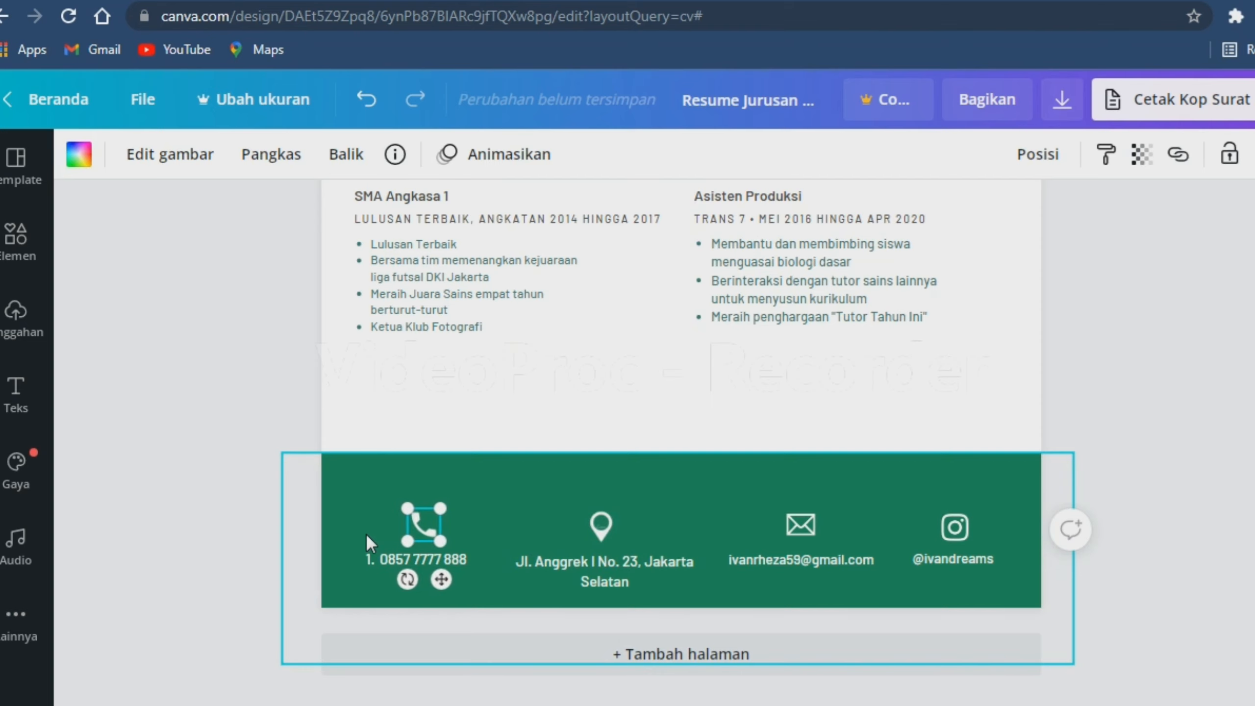
pyautogui.click(380, 562)
pyautogui.press('Right')
pyautogui.press('Right')
pyautogui.press('Right')
pyautogui.press('Right')
pyautogui.press('Right')
pyautogui.press('Right')
pyautogui.press('Right')
pyautogui.press('Right')
pyautogui.press('Right')
pyautogui.press('Right')
pyautogui.press('Right')
pyautogui.press('Right')
pyautogui.press('Right')
pyautogui.press('Right')
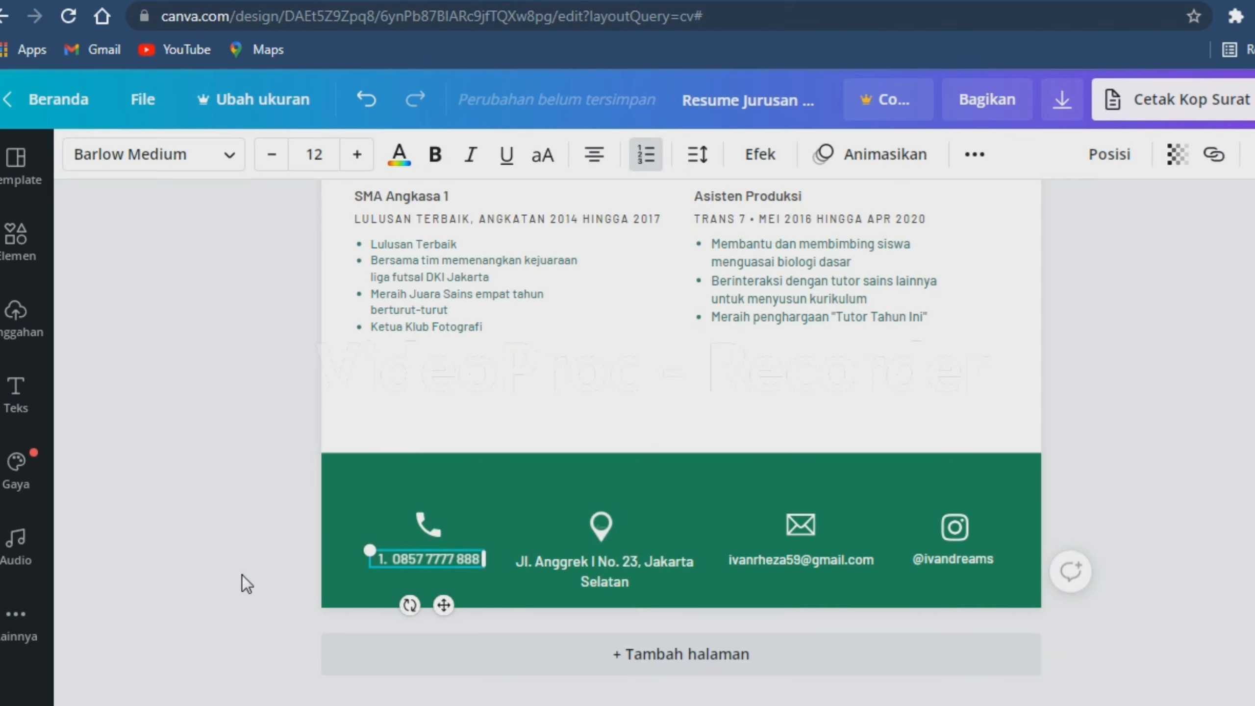
pyautogui.click(241, 575)
# - Remove the "1." list numbering in front of the footer's phone number
pyautogui.click(393, 559)
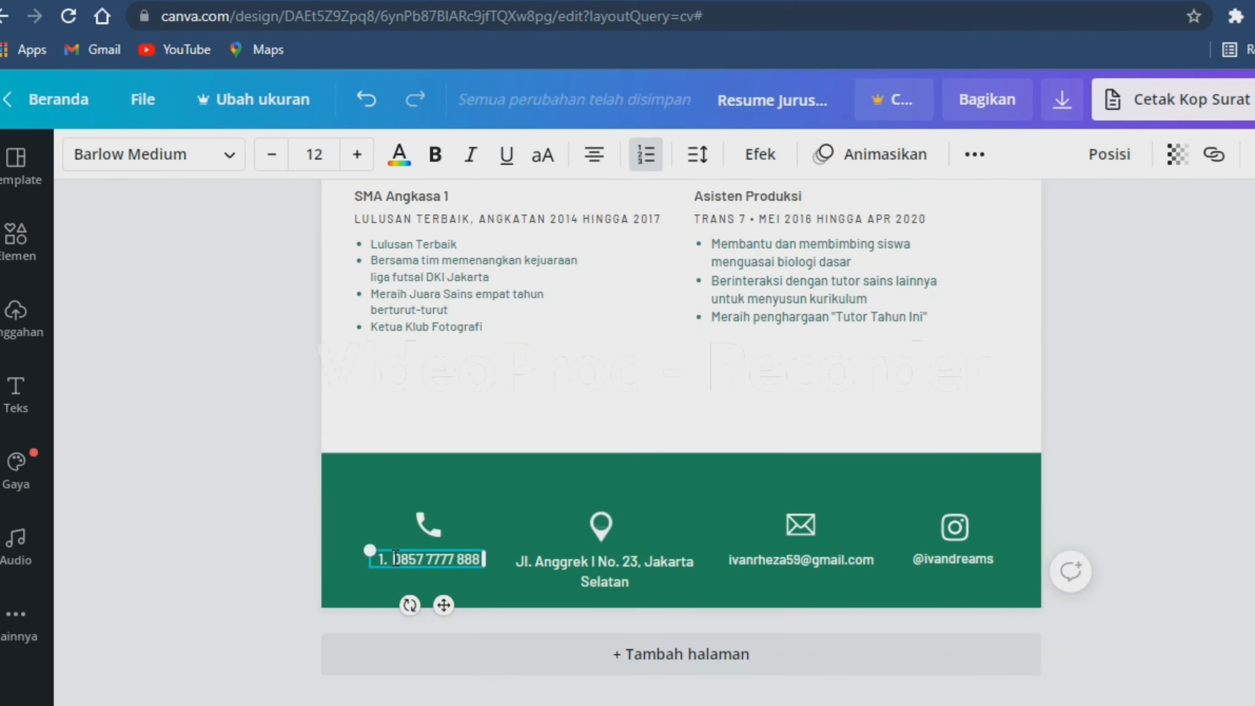
pyautogui.press('BackSpace')
pyautogui.click(518, 608)
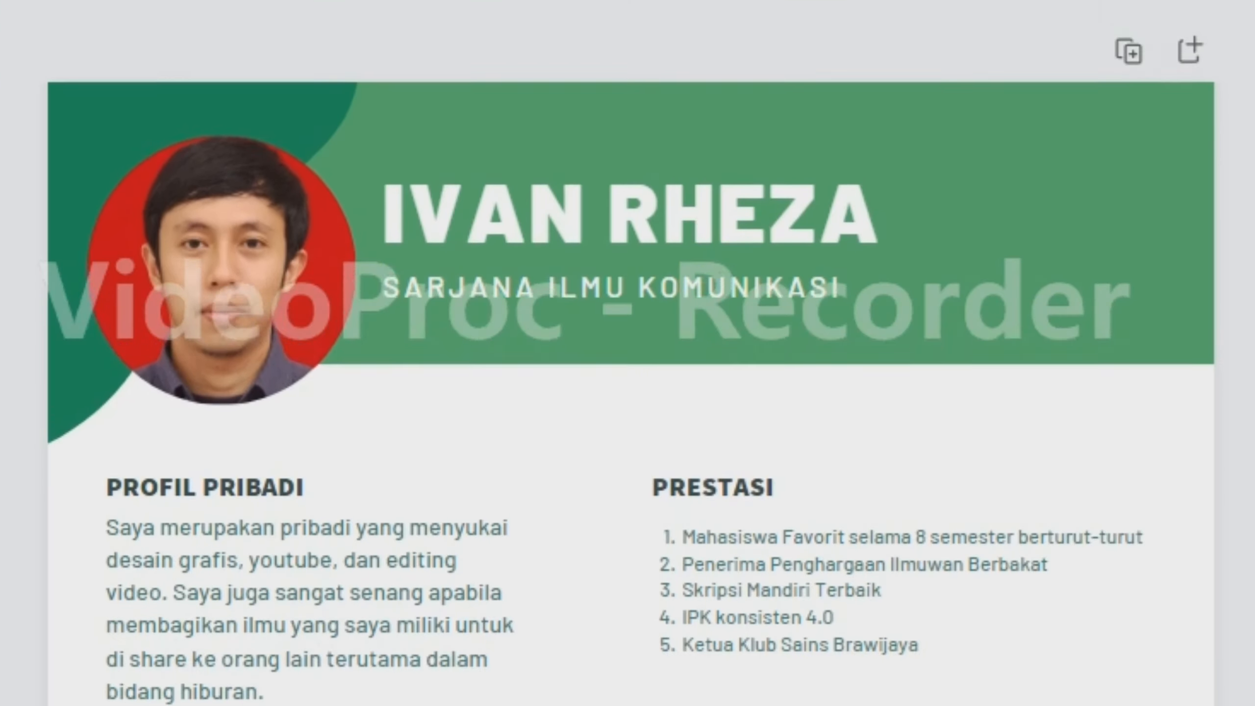
# - Nudge the "SMA Angkasa 1" education block down to leave a gap below the "Universitas Indonesia" entry
pyautogui.scroll(-10, 181, 558)
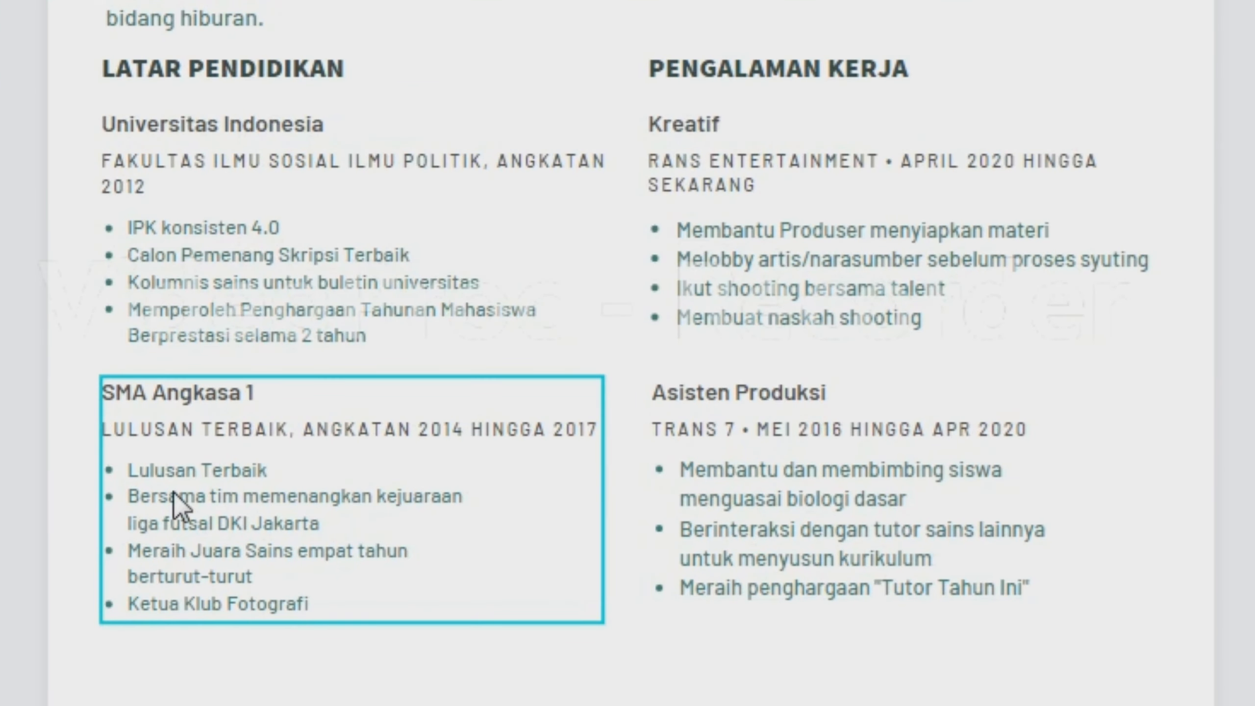
pyautogui.click(173, 492)
pyautogui.press('Down')
pyautogui.press('Down')
pyautogui.press('Down')
pyautogui.press('Down')
pyautogui.press('Down')
pyautogui.press('Down')
pyautogui.press('Down')
pyautogui.press('Down')
pyautogui.press('Down')
pyautogui.press('Down')
pyautogui.press('Down')
pyautogui.press('Down')
pyautogui.press('Down')
pyautogui.press('Down')
pyautogui.press('Down')
pyautogui.press('Down')
pyautogui.press('Down')
pyautogui.press('Down')
pyautogui.press('Down')
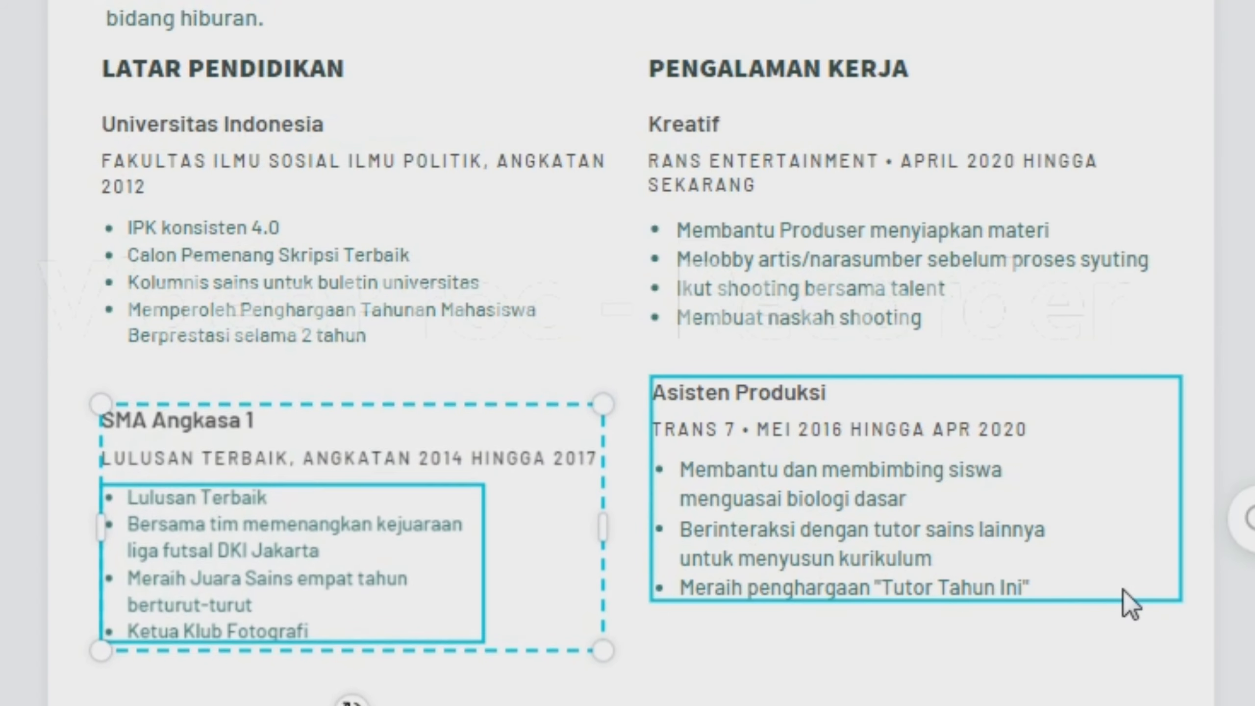
pyautogui.press('Down')
pyautogui.press('Down')
pyautogui.press('Down')
pyautogui.press('Down')
pyautogui.press('Down')
pyautogui.press('Down')
pyautogui.press('Down')
pyautogui.press('Down')
# - Nudge the "Asisten Produksi" work experience block down until its top aligns with the "SMA Angkasa 1" block
pyautogui.click(1065, 596)
pyautogui.press('Down')
pyautogui.press('Down')
pyautogui.press('Down')
pyautogui.press('Down')
pyautogui.press('Down')
pyautogui.press('Down')
pyautogui.press('Down')
pyautogui.press('Down')
pyautogui.press('Down')
pyautogui.press('Down')
pyautogui.press('Down')
pyautogui.press('Down')
pyautogui.press('Down')
pyautogui.press('Down')
pyautogui.press('Down')
pyautogui.press('Down')
pyautogui.press('Down')
pyautogui.press('Down')
pyautogui.press('Down')
pyautogui.press('Down')
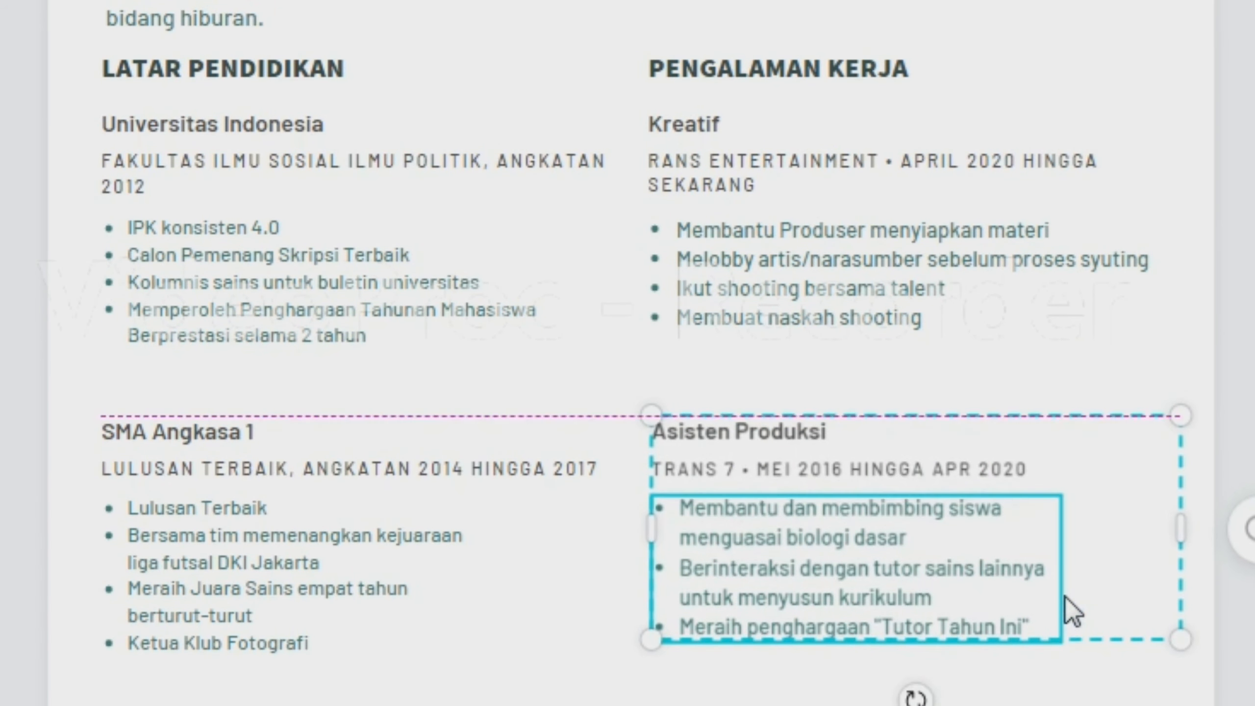
pyautogui.click(1243, 598)
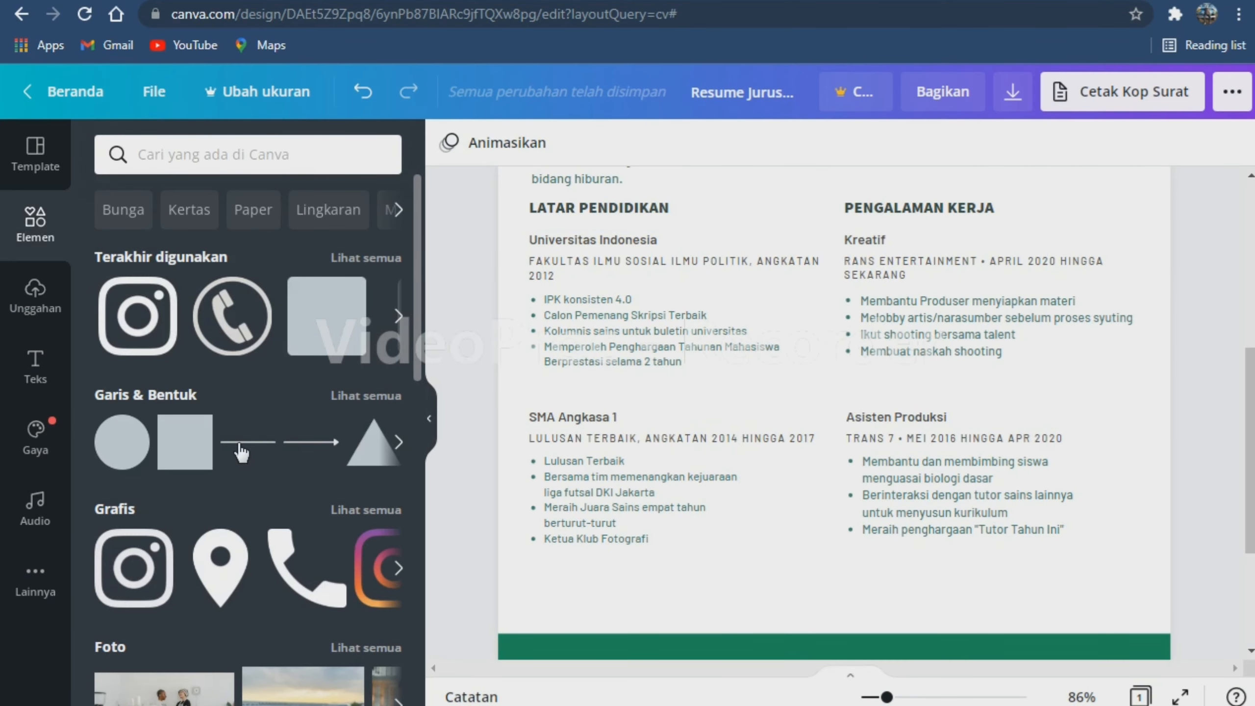
# - Add a plain straight line and place it between the upper and lower entries, starting at the education column's left edge
pyautogui.click(241, 450)
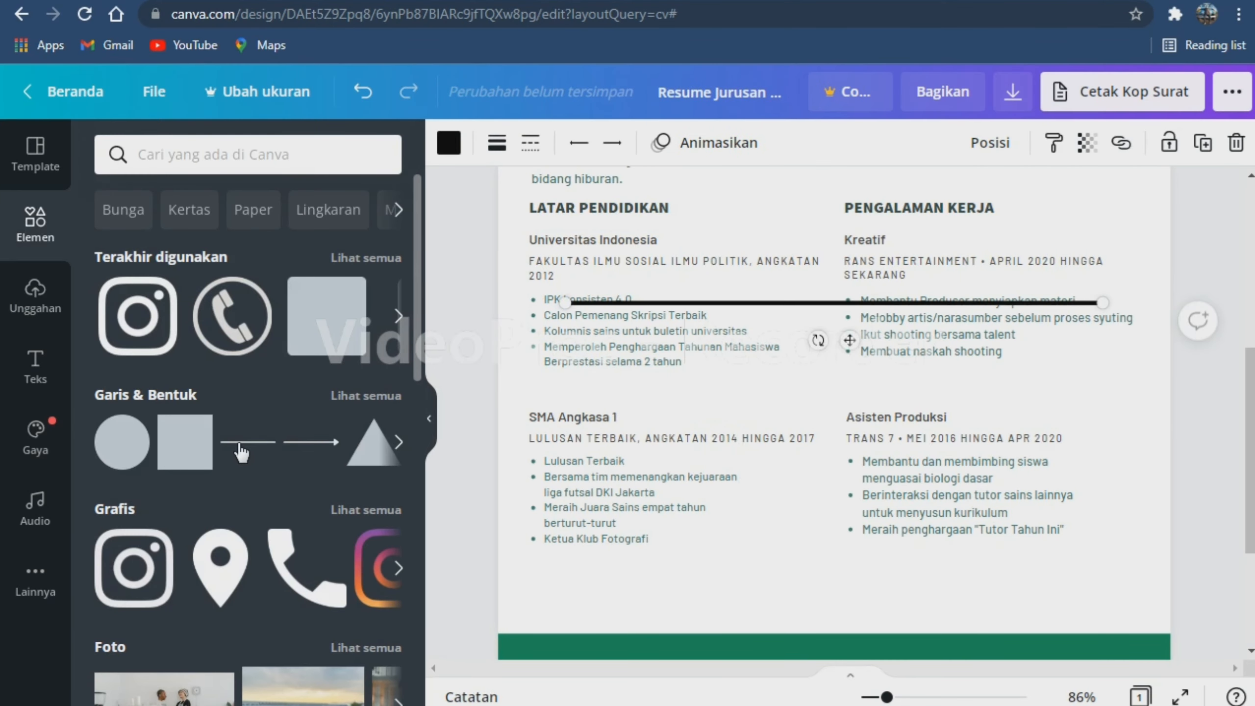
pyautogui.click(430, 421)
pyautogui.moveTo(672, 340); pyautogui.dragTo(587, 448)
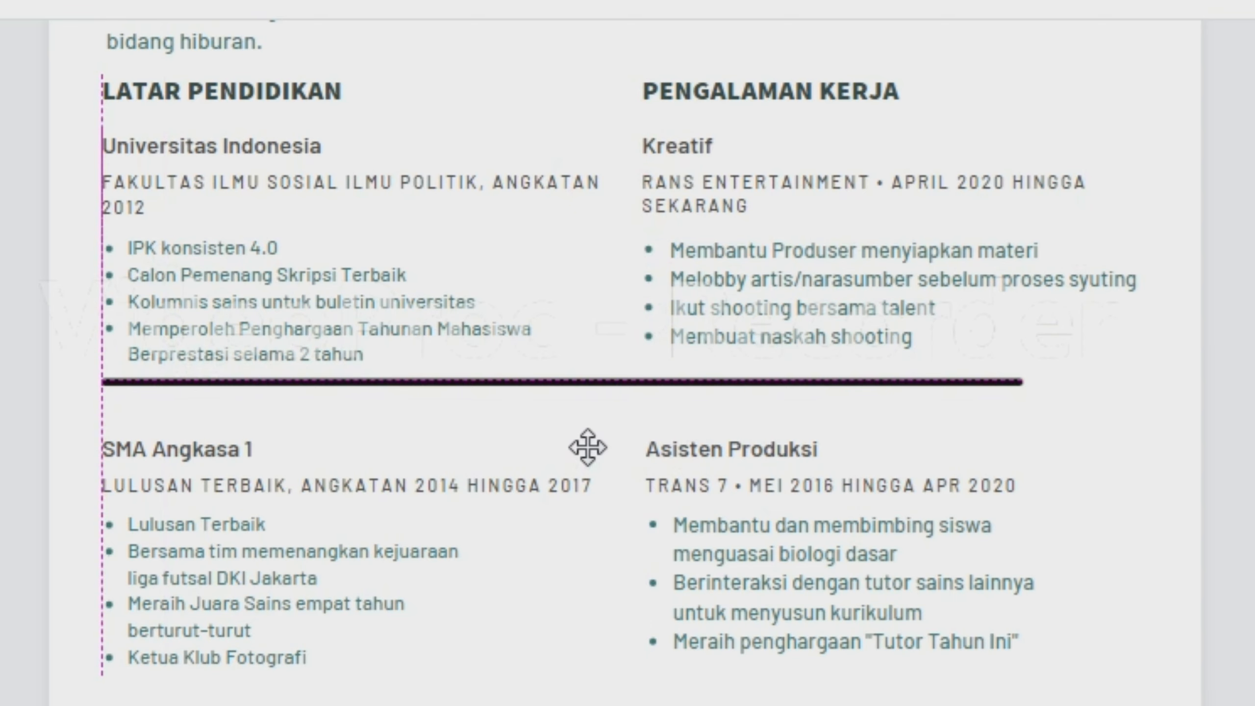
# - Move the "SMA Angkasa 1" and "Asisten Produksi" blocks slightly further down, away from the divider line
pyautogui.scroll(5, 611, 540)
pyautogui.scroll(-8, 611, 541)
pyautogui.click(224, 442)
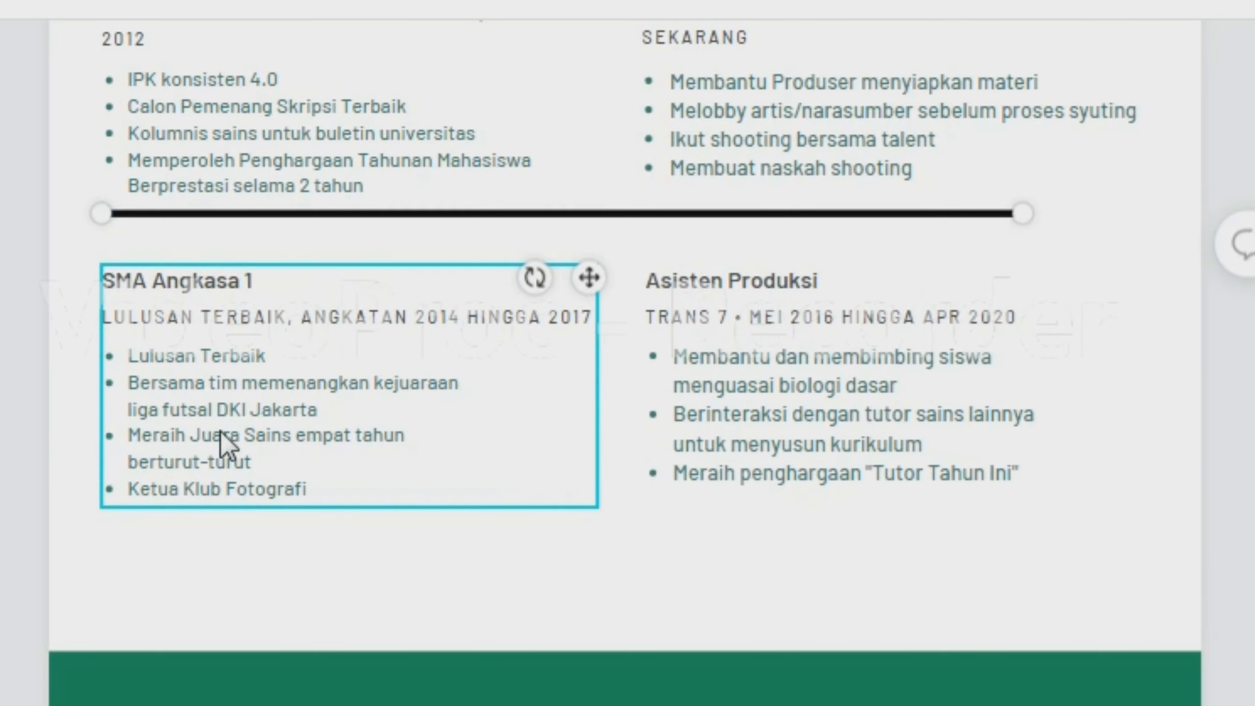
pyautogui.moveTo(356, 415); pyautogui.dragTo(400, 436)
pyautogui.click(836, 395)
pyautogui.moveTo(883, 452); pyautogui.dragTo(887, 470)
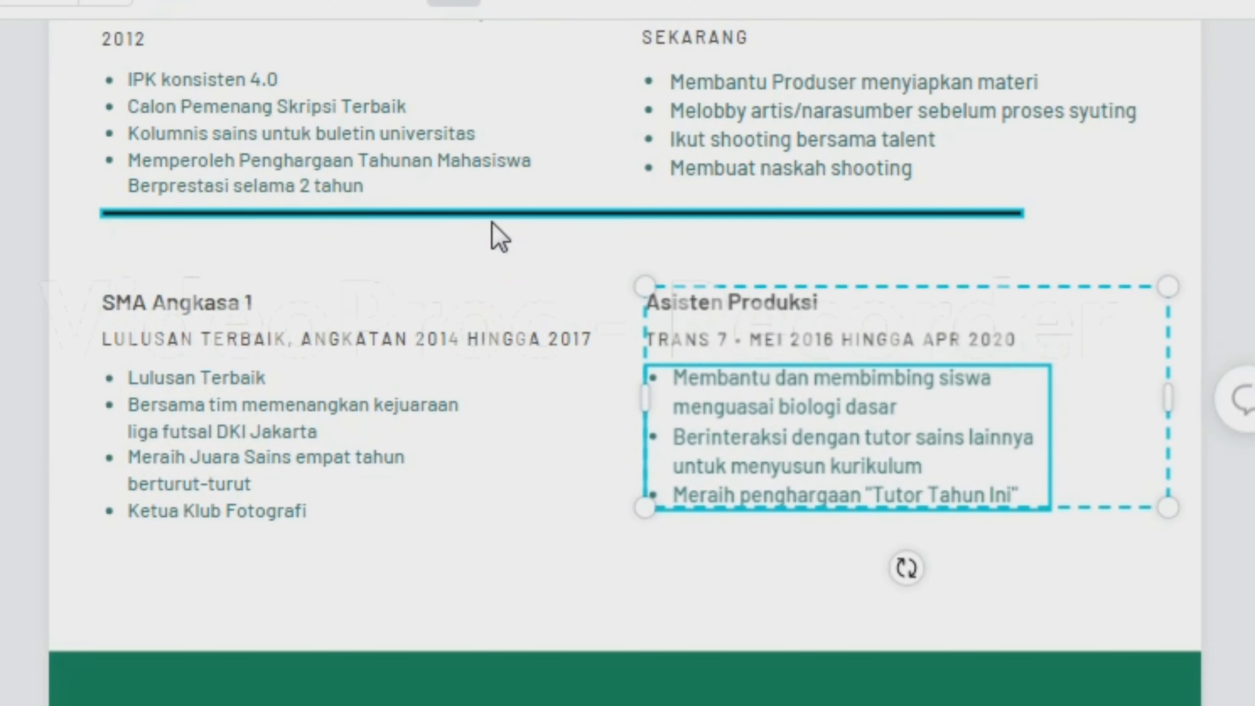
# - Lower the divider line slightly, extend it across both columns and fine-tune its horizontal position
pyautogui.moveTo(493, 222)
pyautogui.mouseDown()
pyautogui.moveTo(488, 286)
pyautogui.moveTo(490, 242)
pyautogui.mouseUp()
pyautogui.scroll(10, 1142, 611)
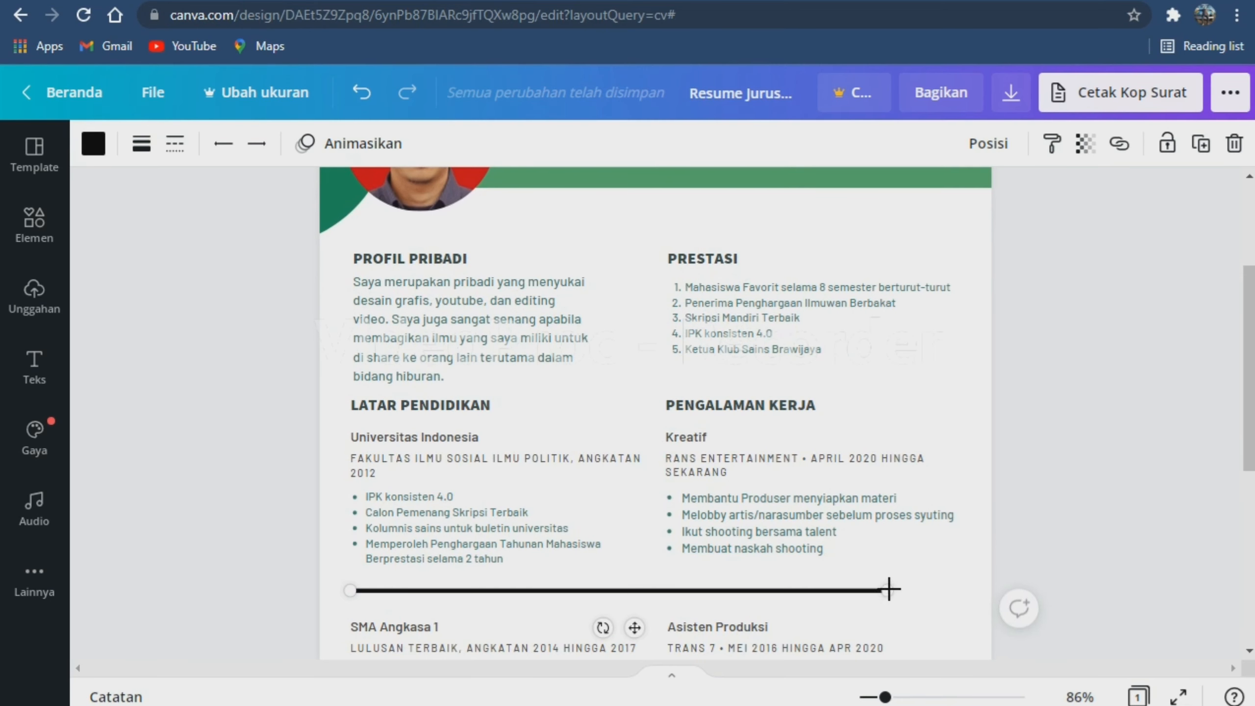
pyautogui.moveTo(889, 589); pyautogui.dragTo(957, 590)
pyautogui.click(487, 591)
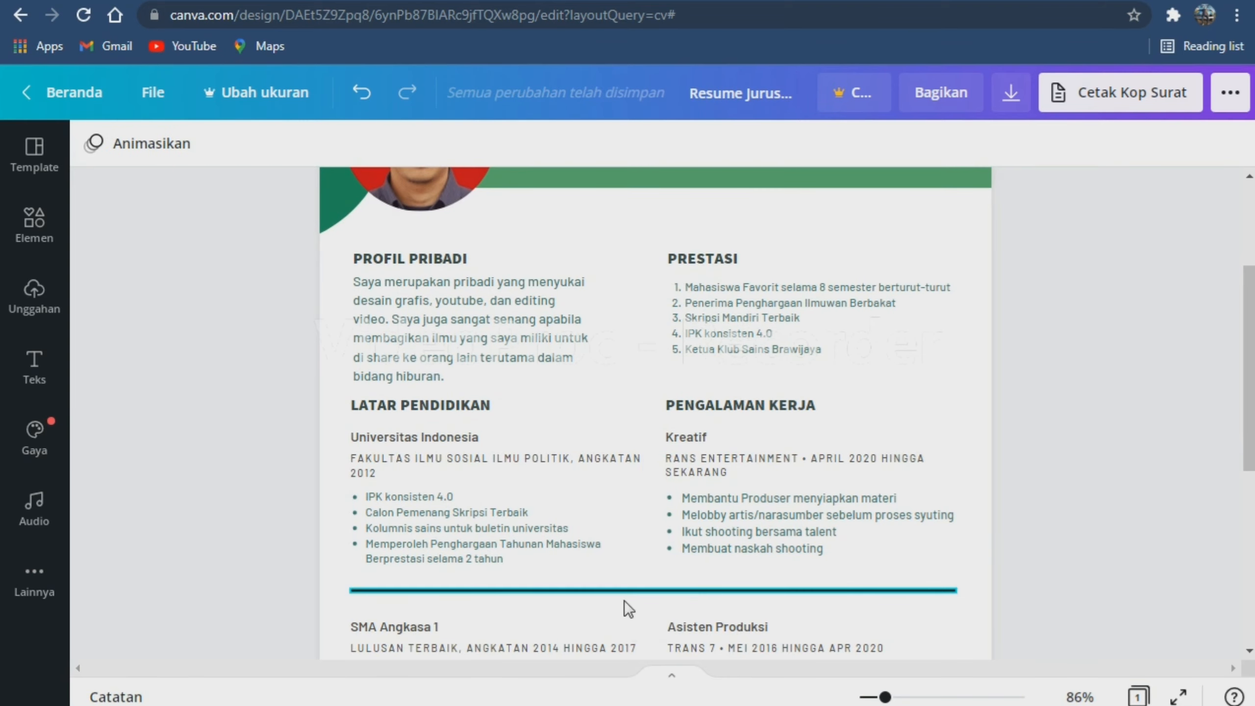
pyautogui.moveTo(634, 592); pyautogui.dragTo(629, 591)
# - Reduce the divider line's thickness to a thin solid rule
pyautogui.click(175, 143)
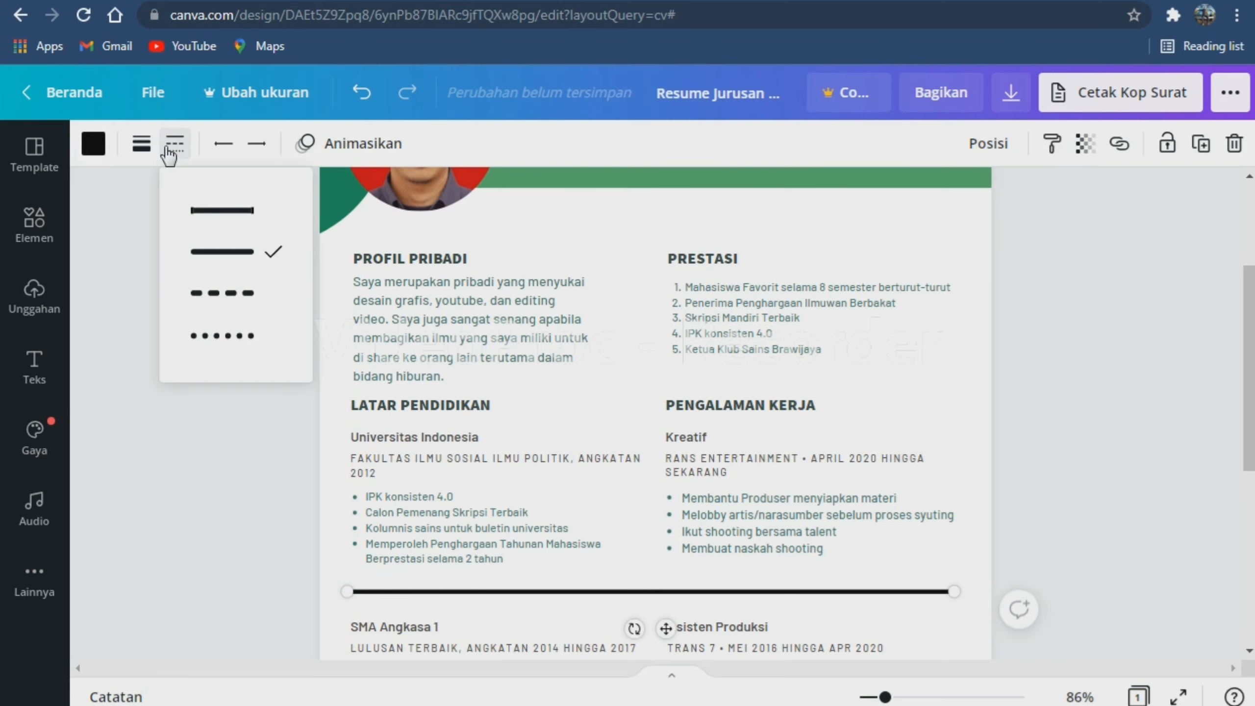
pyautogui.click(142, 143)
pyautogui.moveTo(284, 202); pyautogui.dragTo(269, 203)
pyautogui.click(1136, 465)
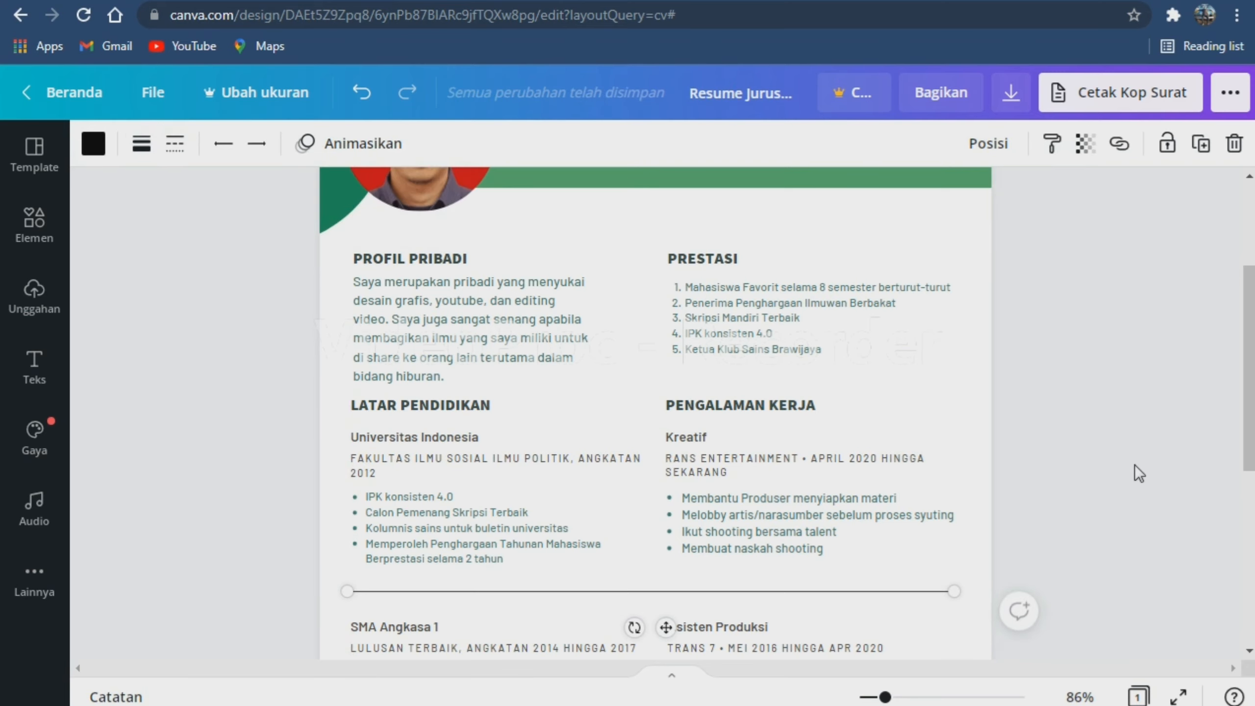
pyautogui.click(976, 474)
pyautogui.click(1125, 541)
# - Shift the divider line slightly down, closer to the "SMA Angkasa 1" and "Asisten Produksi" entries
pyautogui.scroll(-4, 1127, 543)
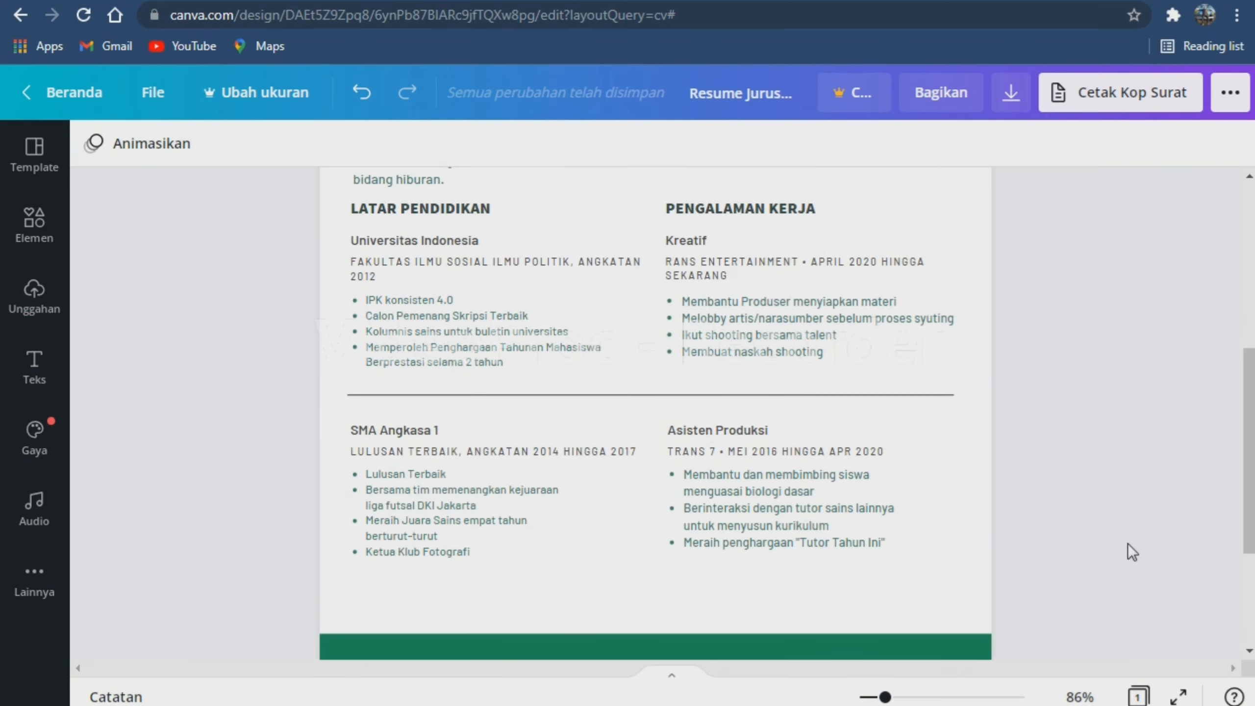
pyautogui.scroll(4, 1081, 526)
pyautogui.scroll(-6, 1100, 530)
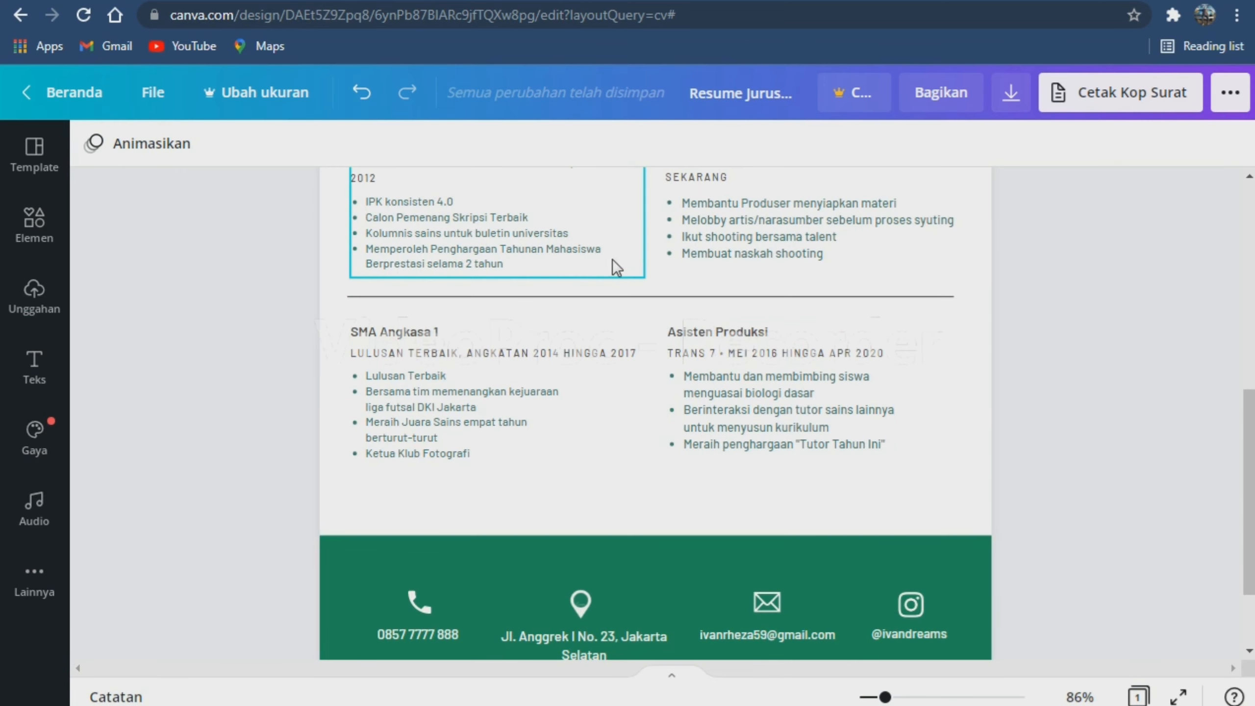
pyautogui.click(649, 295)
# - Nudge the "LATAR PENDIDIKAN" heading down, closer to the "Universitas Indonesia" entry
pyautogui.scroll(4, 869, 387)
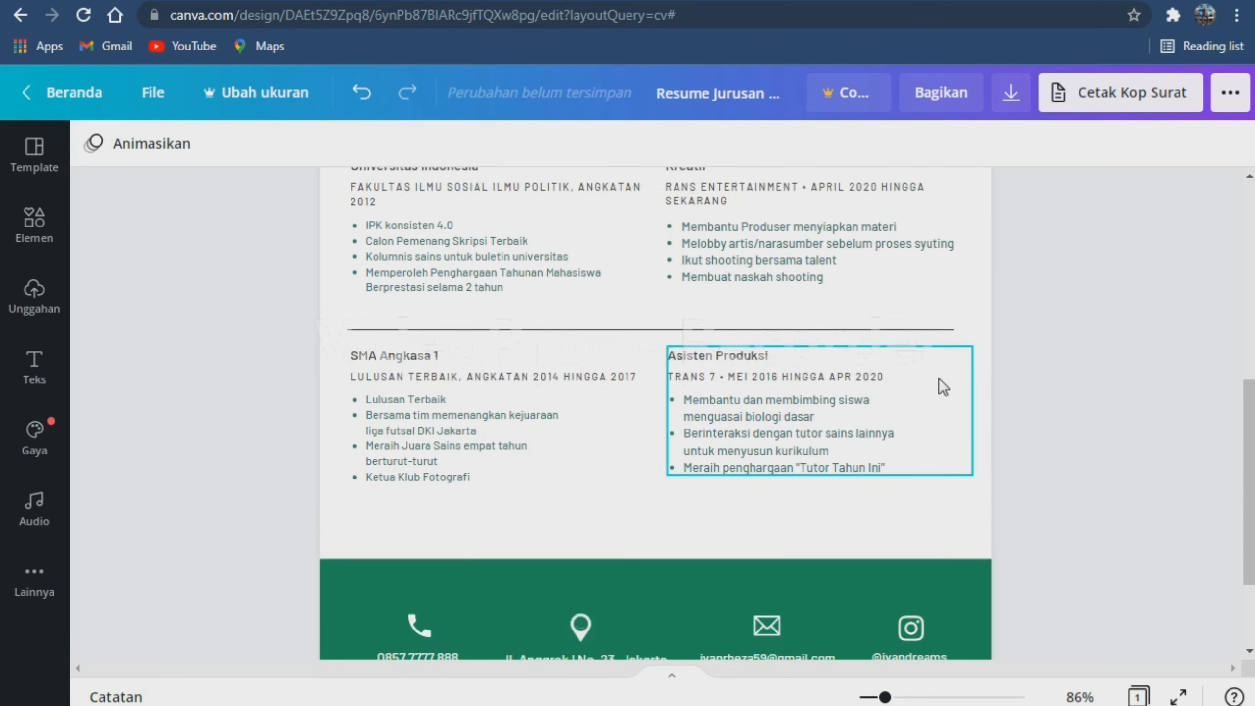
pyautogui.click(477, 440)
pyautogui.click(384, 309)
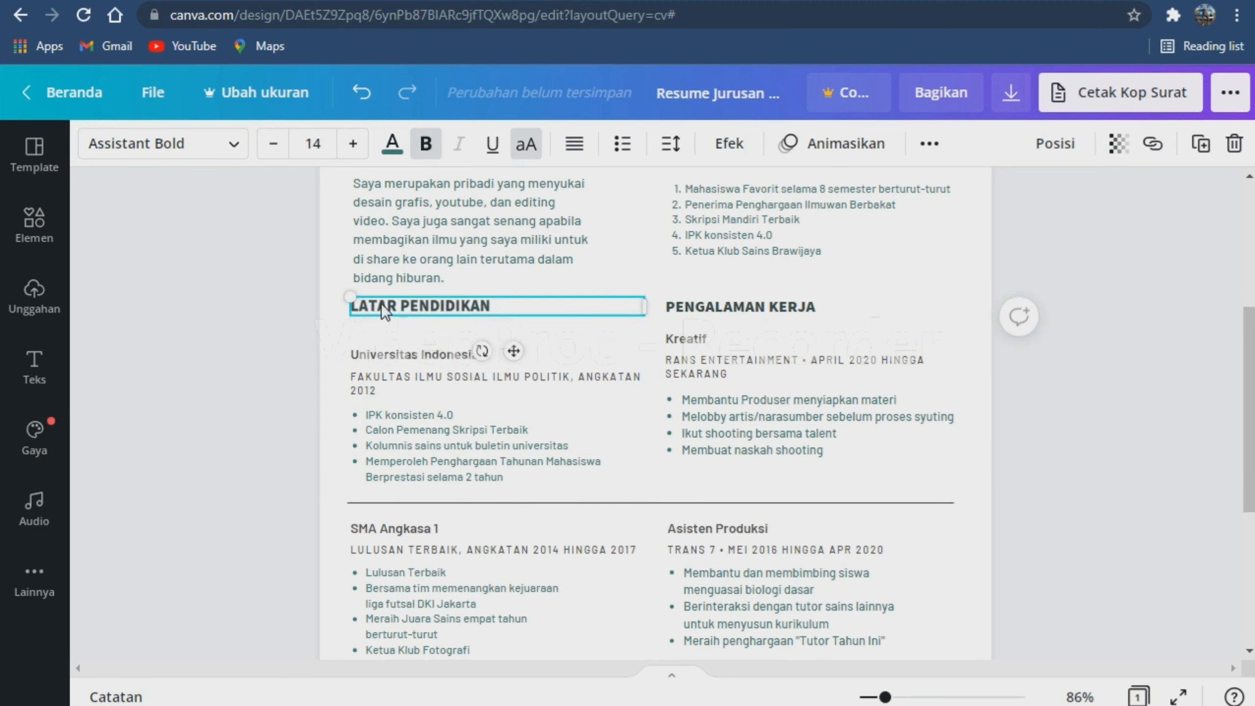
pyautogui.press('Down')
pyautogui.press('Down')
pyautogui.press('Down')
pyautogui.press('Down')
# - Nudge the "Kreatif" block down so it lines up with the "Universitas Indonesia" entry
pyautogui.click(914, 437)
pyautogui.press('Down')
pyautogui.press('Down')
pyautogui.press('Down')
pyautogui.press('Down')
pyautogui.press('Down')
pyautogui.press('Down')
pyautogui.press('Down')
pyautogui.press('Down')
pyautogui.press('Down')
pyautogui.press('Down')
pyautogui.press('Down')
pyautogui.press('Down')
pyautogui.press('Down')
pyautogui.press('Down')
pyautogui.press('Down')
pyautogui.press('Down')
pyautogui.press('Down')
pyautogui.press('Down')
pyautogui.press('Down')
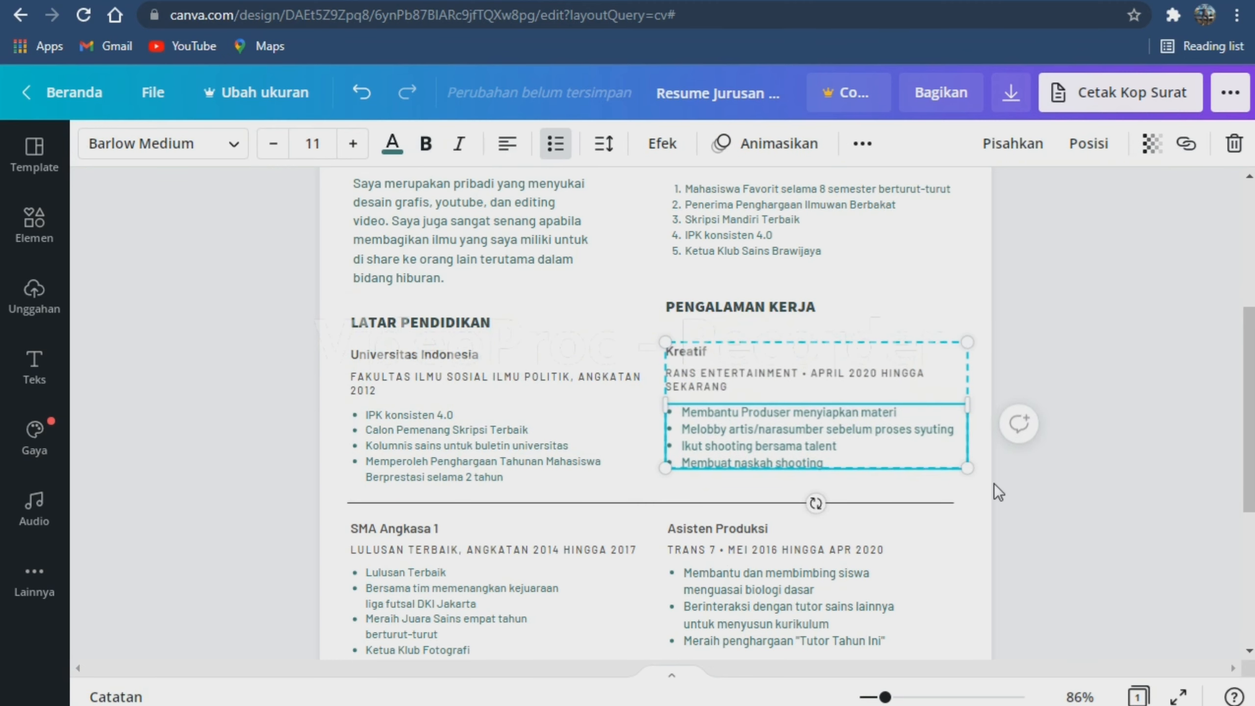
# - Nudge the "PENGALAMAN KERJA" heading down until it is level with "LATAR PENDIDIKAN"
pyautogui.click(736, 307)
pyautogui.press('Down')
pyautogui.press('Down')
pyautogui.press('Down')
pyautogui.press('Down')
pyautogui.press('Down')
pyautogui.press('Down')
pyautogui.press('Down')
pyautogui.press('Down')
pyautogui.press('Down')
pyautogui.press('Down')
pyautogui.press('Down')
pyautogui.press('Down')
pyautogui.press('Down')
pyautogui.press('Down')
pyautogui.press('Down')
pyautogui.press('Down')
pyautogui.press('Down')
pyautogui.press('Down')
pyautogui.press('Down')
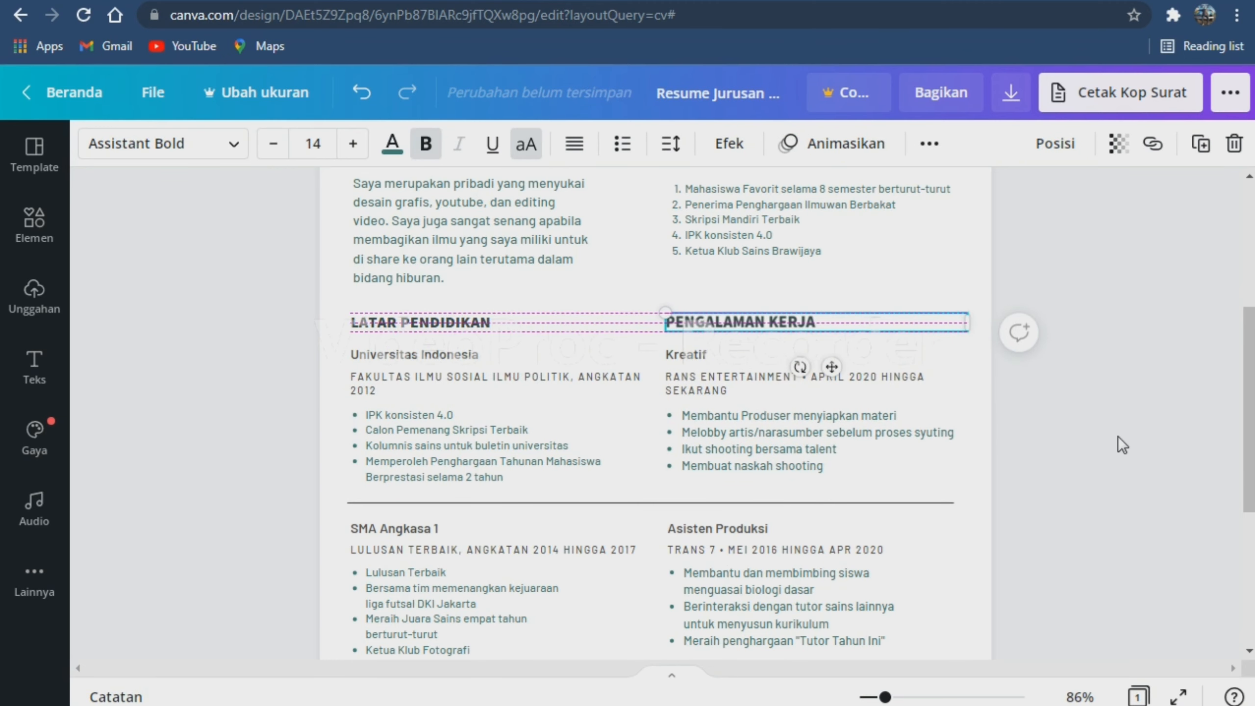
pyautogui.click(1098, 533)
# - Duplicate the divider line and place the copy just above the "LATAR PENDIDIKAN" and "PENGALAMAN KERJA" headings
pyautogui.scroll(-2, 1133, 540)
pyautogui.scroll(7, 1133, 541)
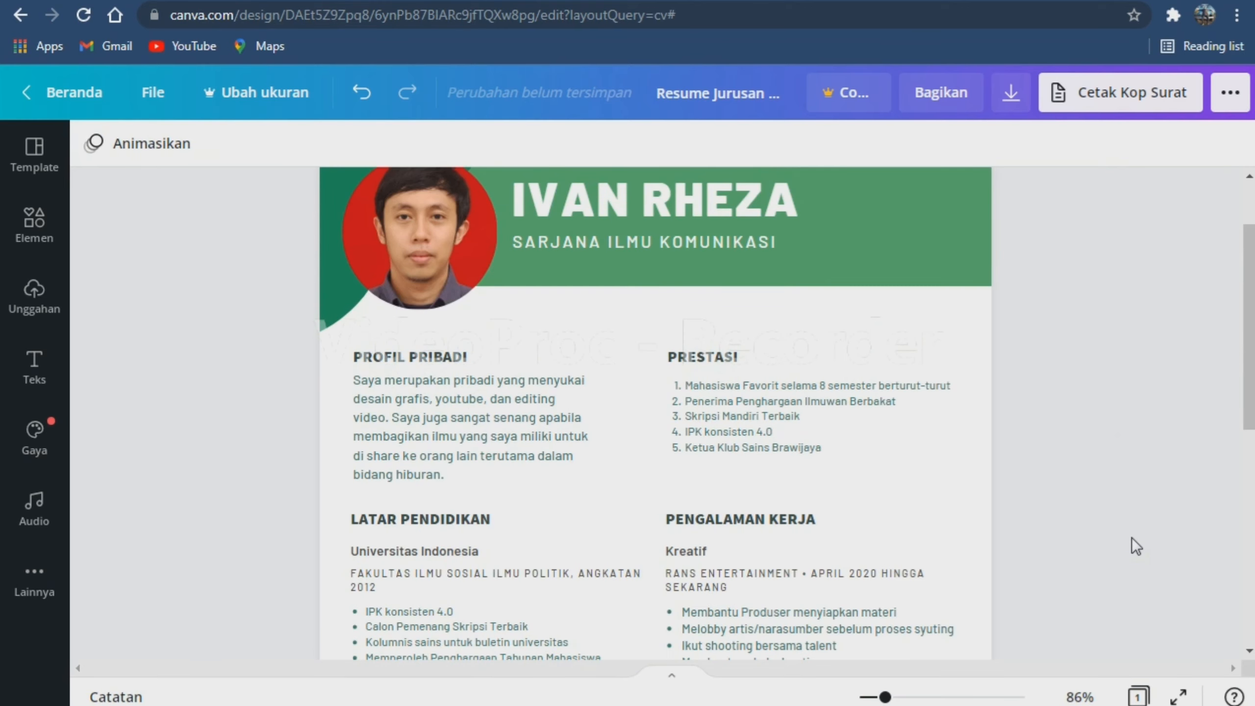
pyautogui.scroll(-3, 810, 588)
pyautogui.click(643, 601)
pyautogui.click(1200, 144)
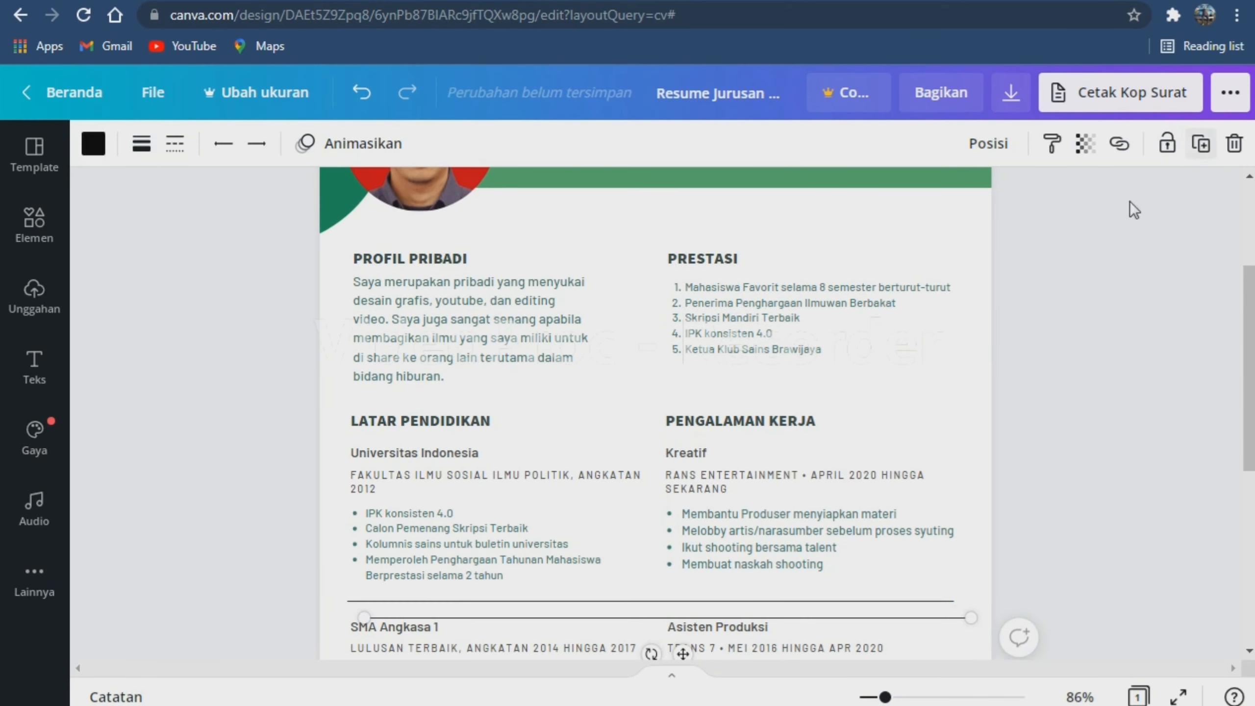
pyautogui.moveTo(682, 650); pyautogui.dragTo(669, 430)
pyautogui.click(1107, 457)
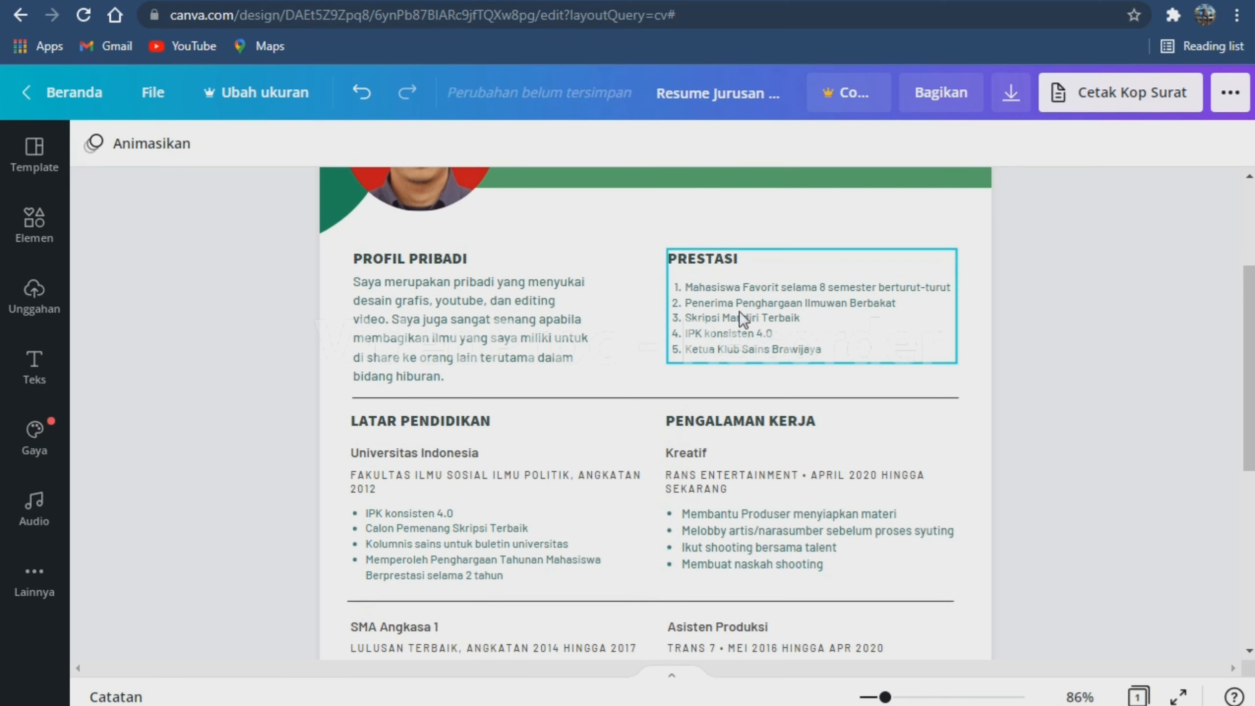
pyautogui.scroll(-3, 1204, 557)
pyautogui.scroll(3, 1111, 528)
pyautogui.scroll(1, 932, 487)
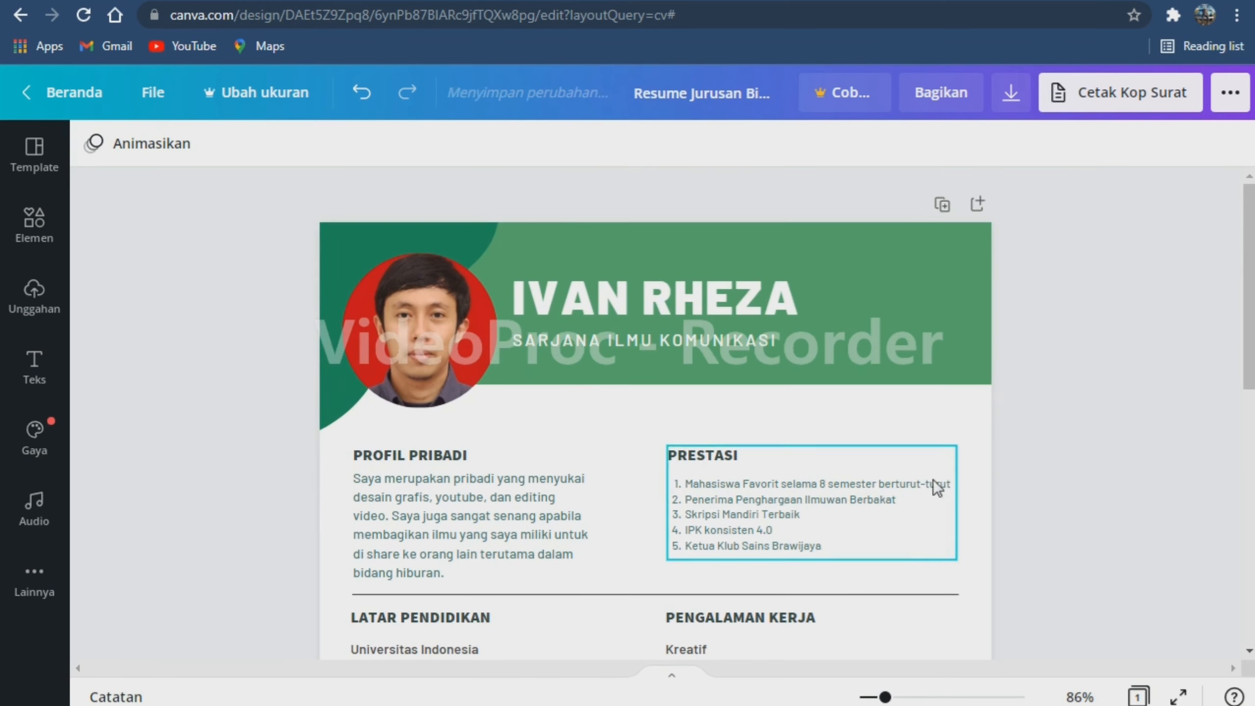
# - Set the font size of the numbered list under "PRESTASI" to 12, matching the profile paragraph
pyautogui.scroll(-3, 1107, 504)
pyautogui.scroll(2, 1110, 505)
pyautogui.click(468, 402)
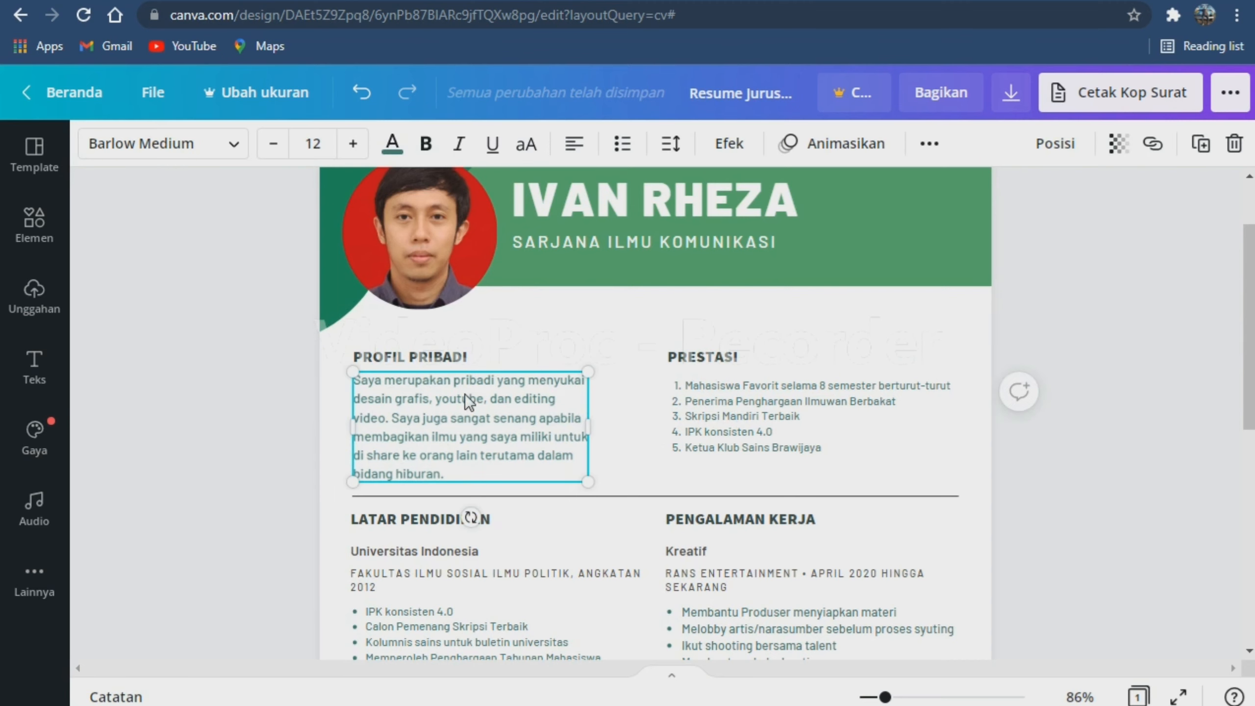
pyautogui.click(790, 415)
pyautogui.click(312, 143)
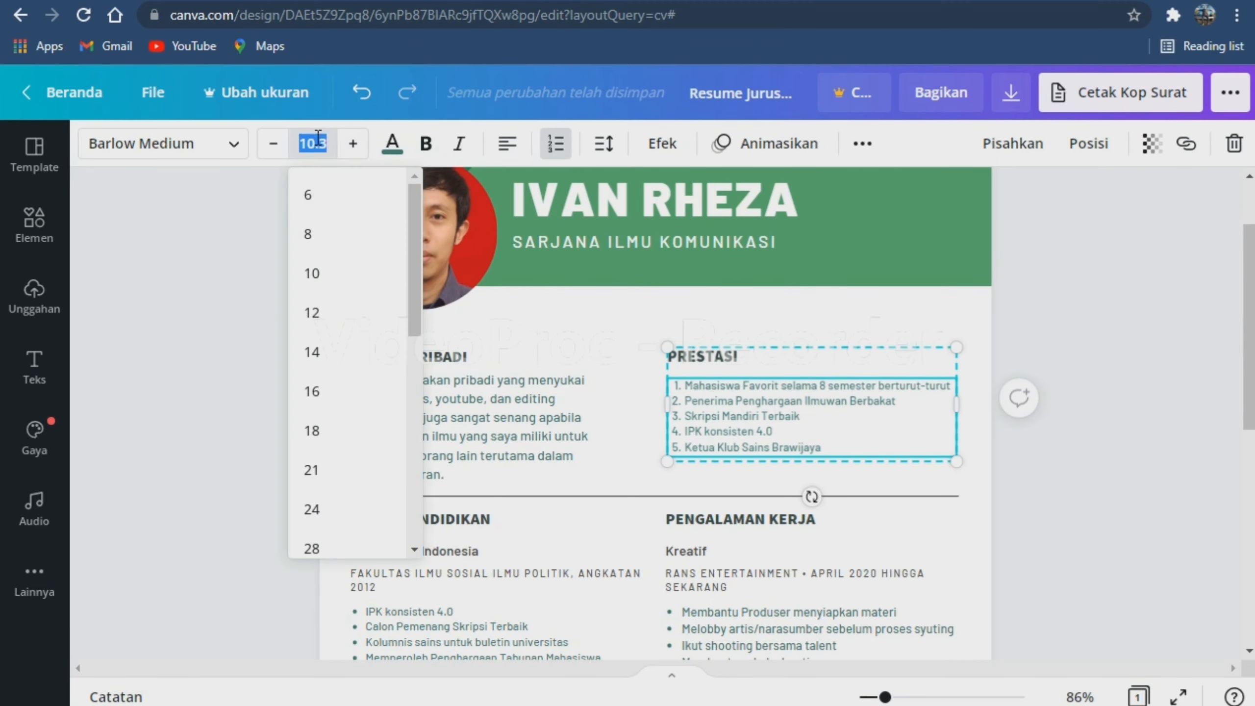
pyautogui.click(327, 315)
pyautogui.click(1118, 476)
pyautogui.click(831, 430)
pyautogui.click(1176, 550)
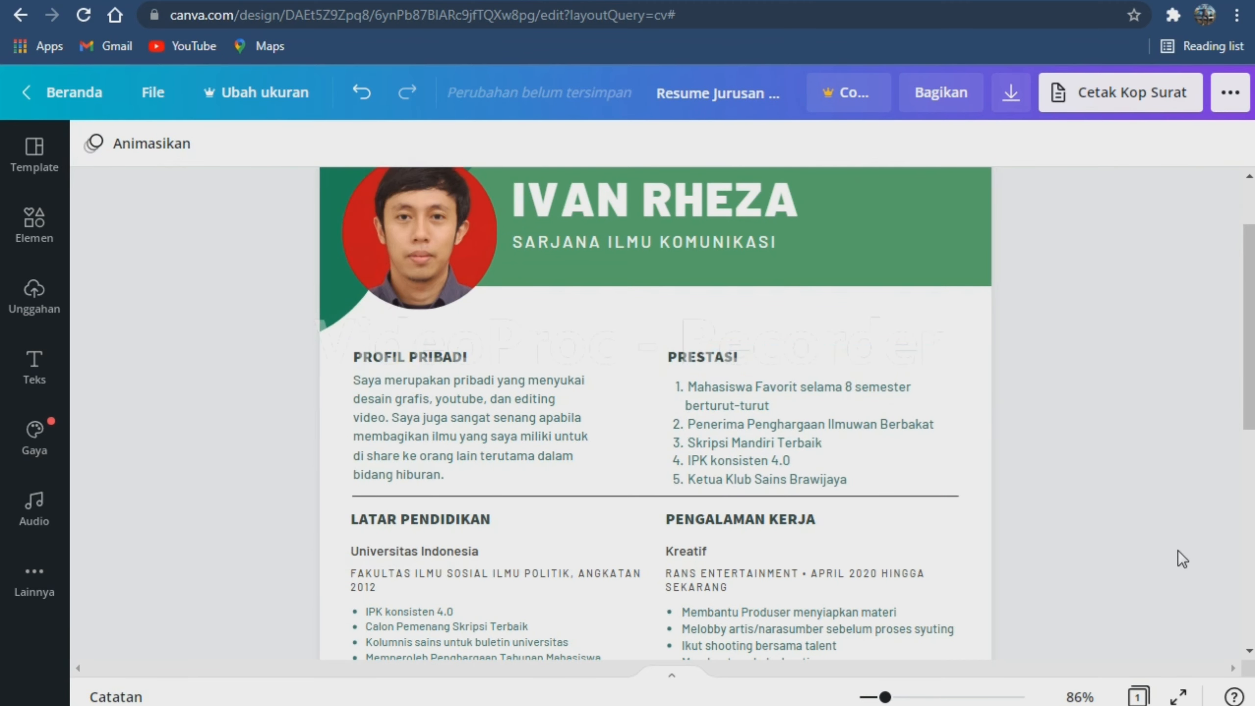
# - Group the "PROFIL PRIBADI" heading with the paragraph below it
pyautogui.scroll(-5, 1176, 549)
pyautogui.scroll(7, 1176, 549)
pyautogui.click(430, 477)
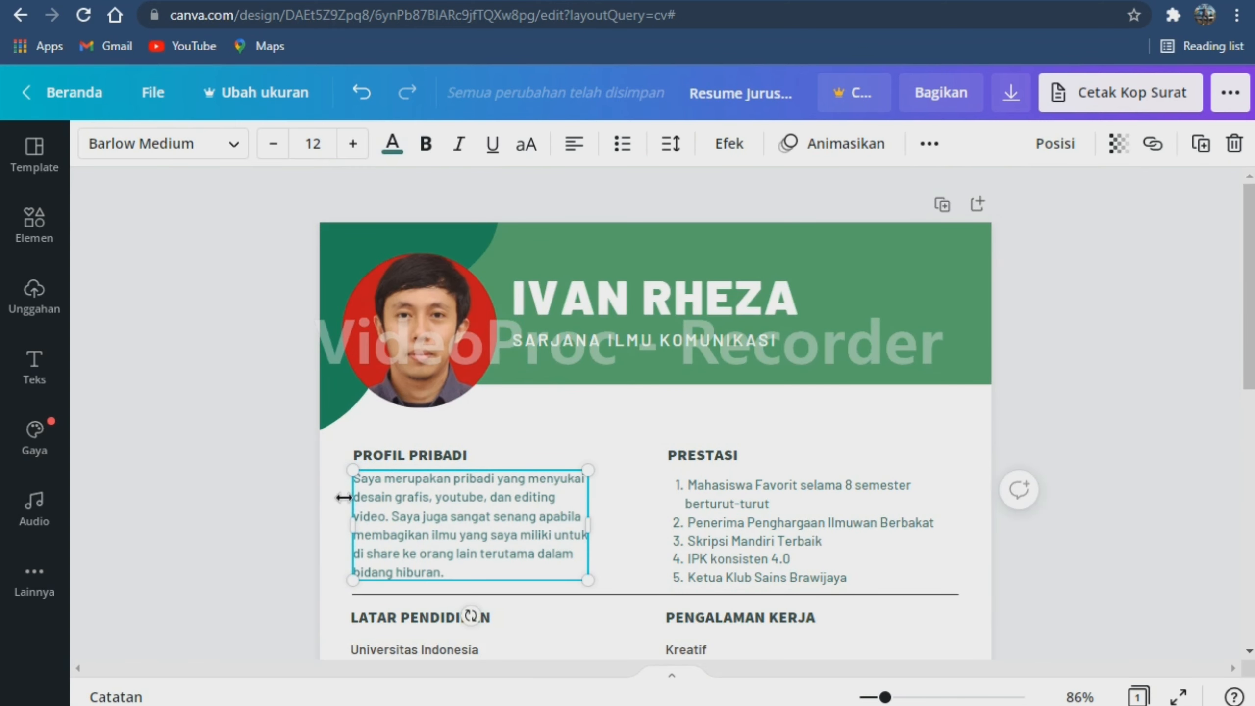
pyautogui.click(614, 556)
pyautogui.moveTo(497, 480); pyautogui.dragTo(494, 457)
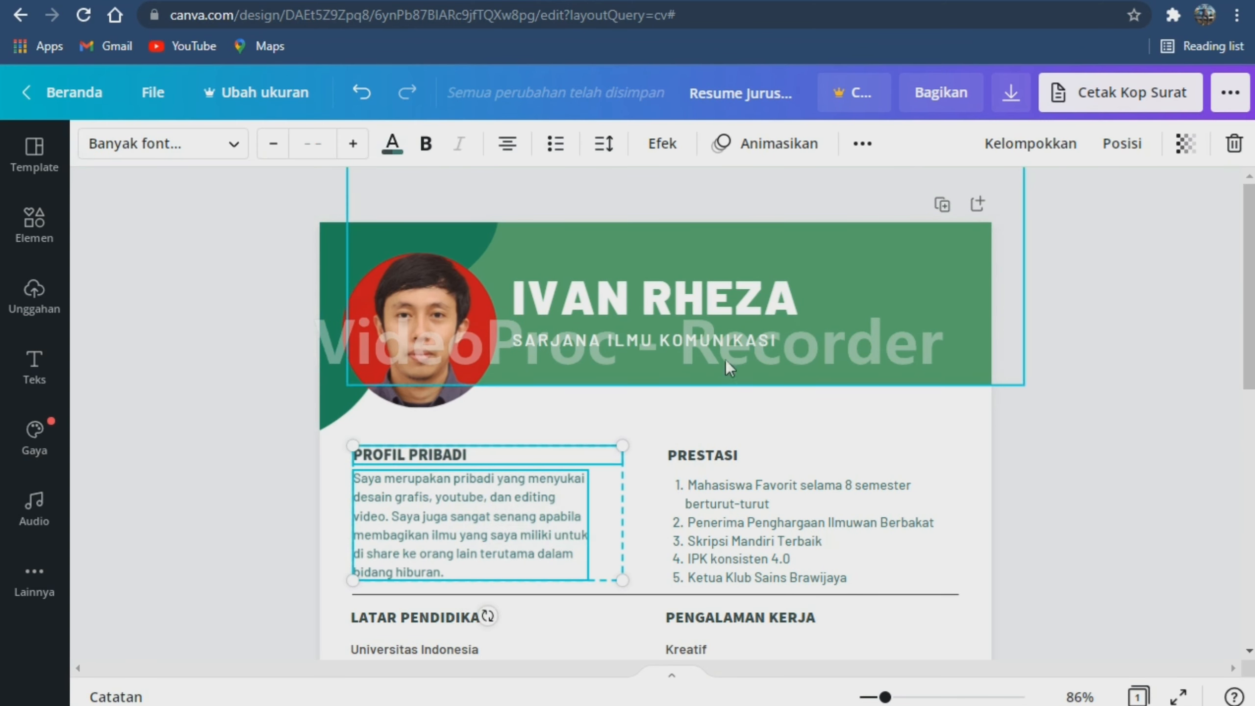
pyautogui.click(1032, 155)
pyautogui.click(1117, 474)
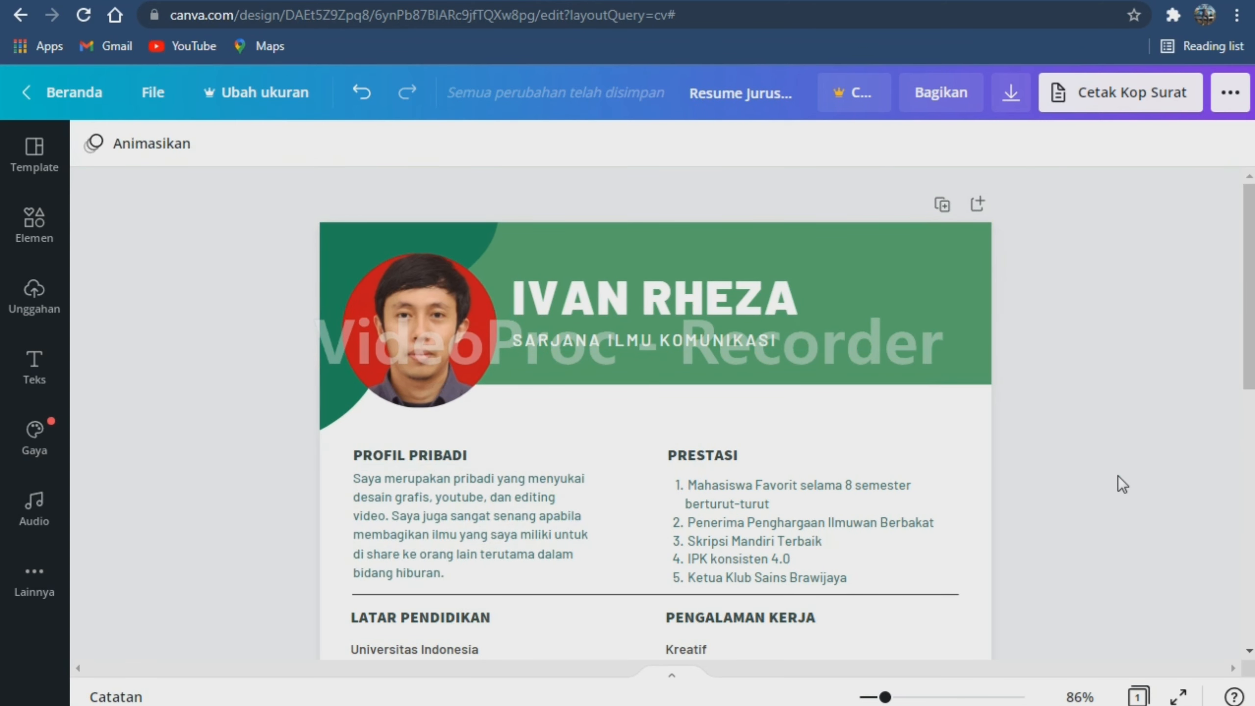
# - Move the "PROFIL PRIBADI" group and the "PRESTASI" block slightly up, away from the divider line
pyautogui.click(534, 514)
pyautogui.moveTo(533, 514); pyautogui.dragTo(534, 507)
pyautogui.click(1140, 517)
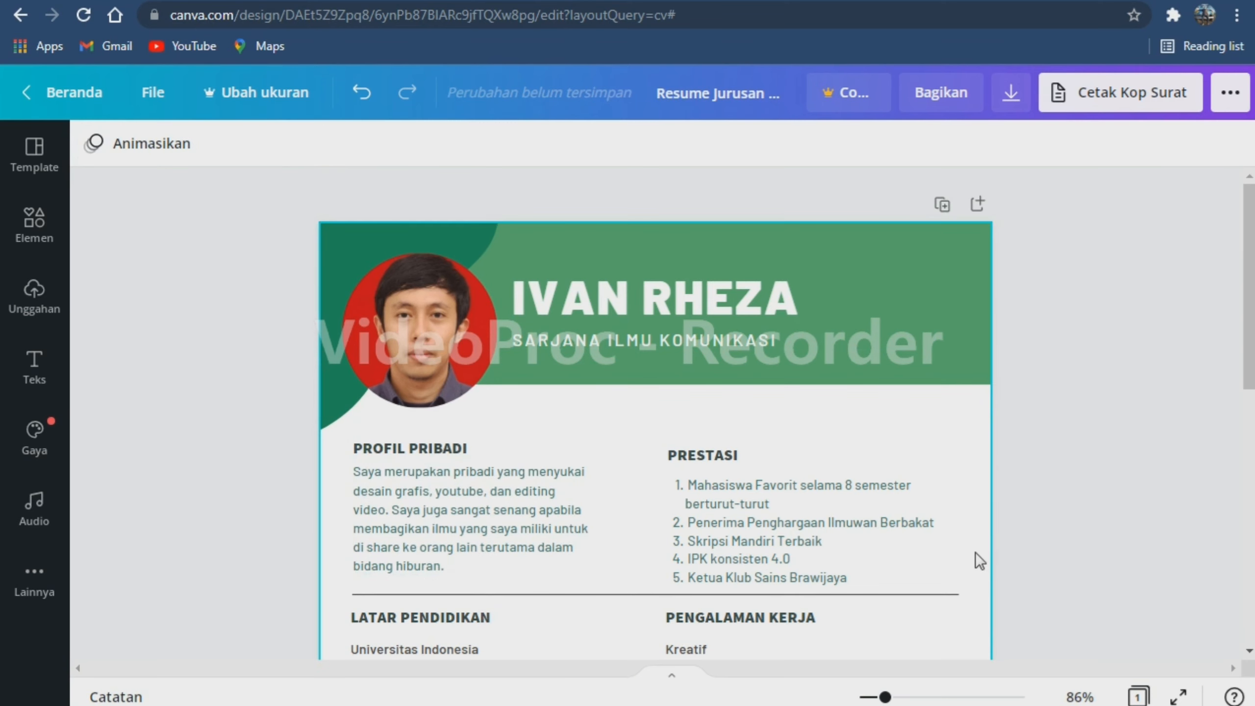
pyautogui.click(800, 525)
pyautogui.click(1089, 512)
pyautogui.scroll(-6, 1220, 546)
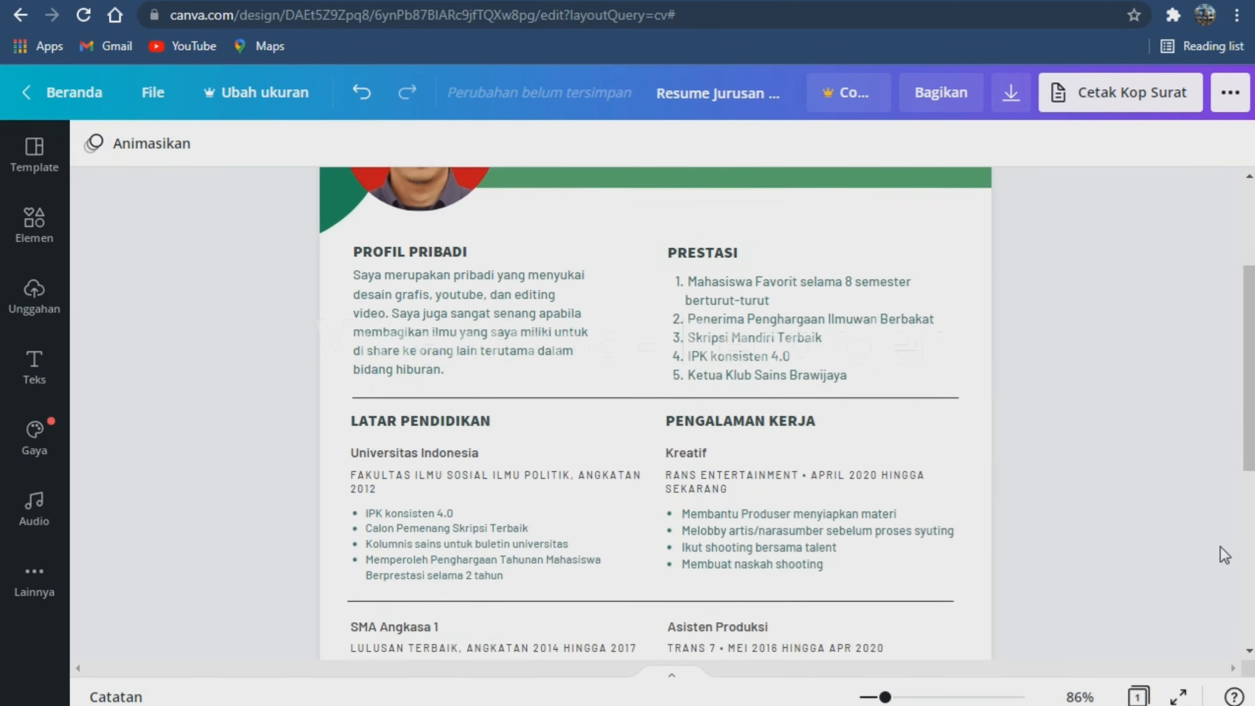
pyautogui.scroll(1, 1232, 551)
pyautogui.scroll(-1, 1233, 551)
pyautogui.scroll(3, 1235, 552)
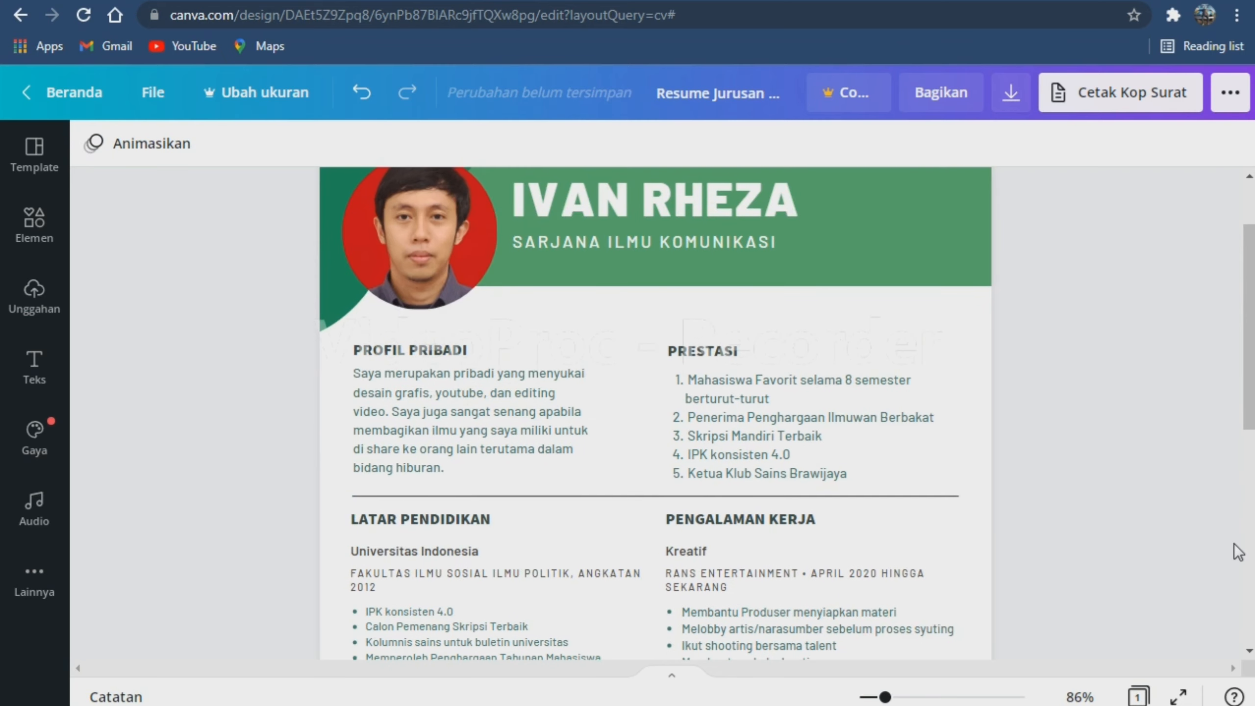
pyautogui.scroll(-3, 1238, 551)
pyautogui.scroll(2, 1236, 551)
# - Reduce the "PRESTASI" list and the "PROFIL PRIBADI" paragraph to font size 11, matching the work experience bullets
pyautogui.click(768, 462)
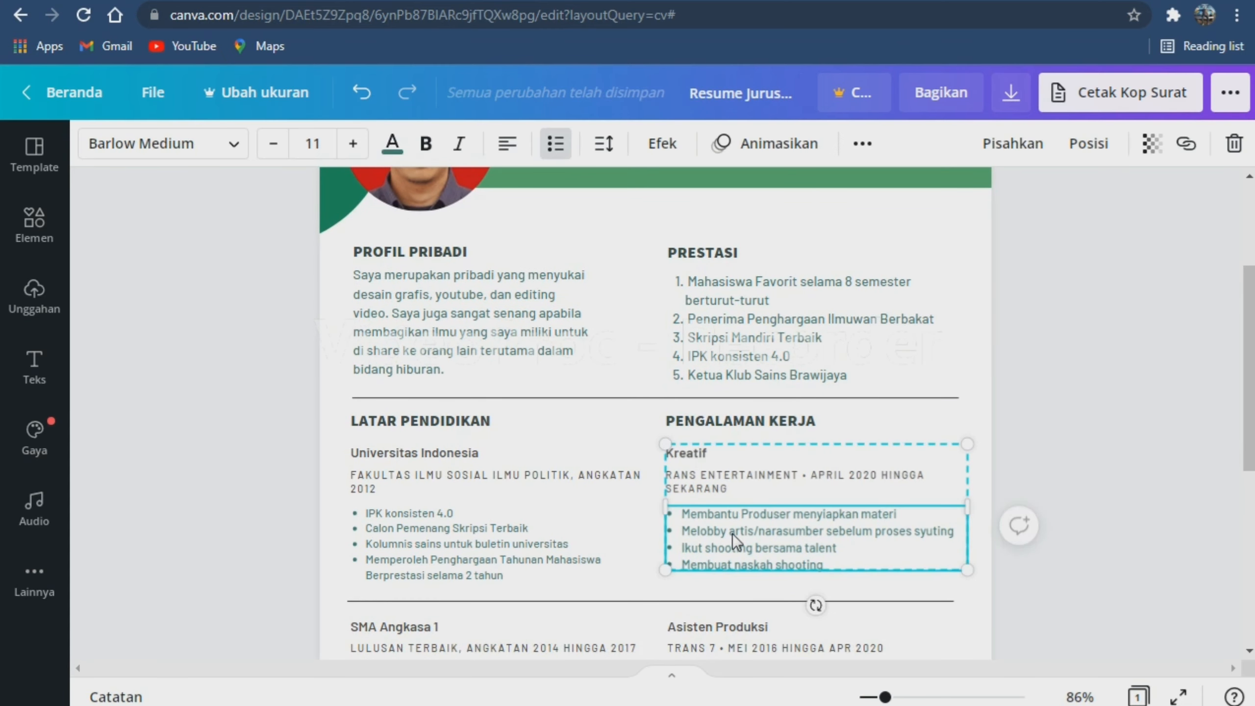
pyautogui.click(741, 365)
pyautogui.click(273, 144)
pyautogui.click(374, 276)
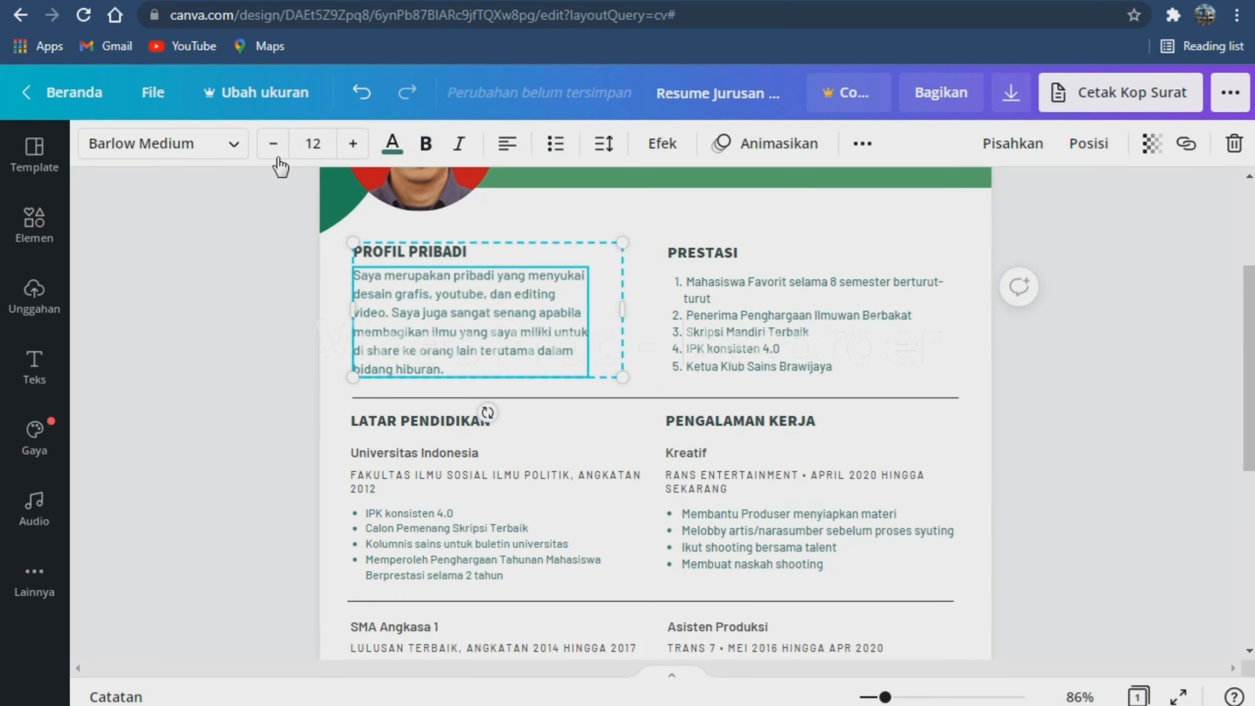
pyautogui.click(273, 143)
pyautogui.click(1123, 494)
# - Shift the "PROFIL PRIBADI" and "PRESTASI" blocks slightly down so that their headings line up
pyautogui.click(486, 296)
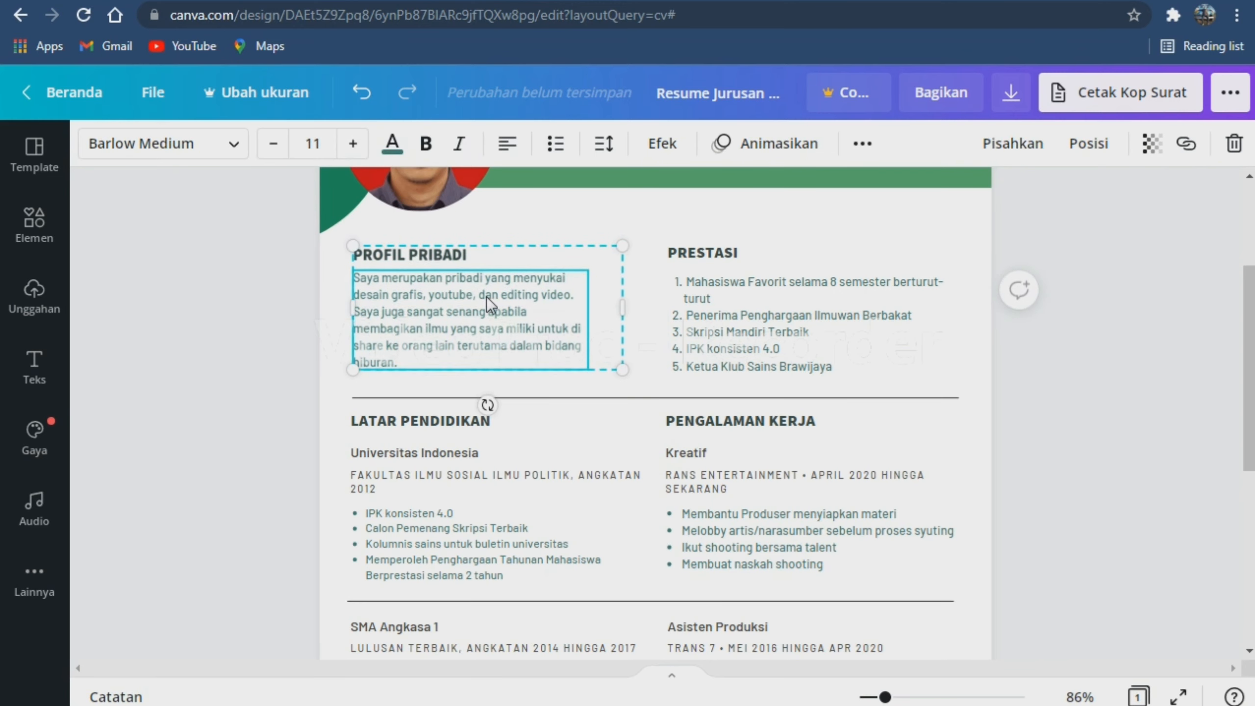
pyautogui.click(824, 330)
pyautogui.click(1099, 432)
# - Increase the "LULUSAN TERBAIK, ANGKATAN 2014 HINGGA 2017" line under "SMA Angkasa 1" to font size 11
pyautogui.scroll(-4, 1106, 433)
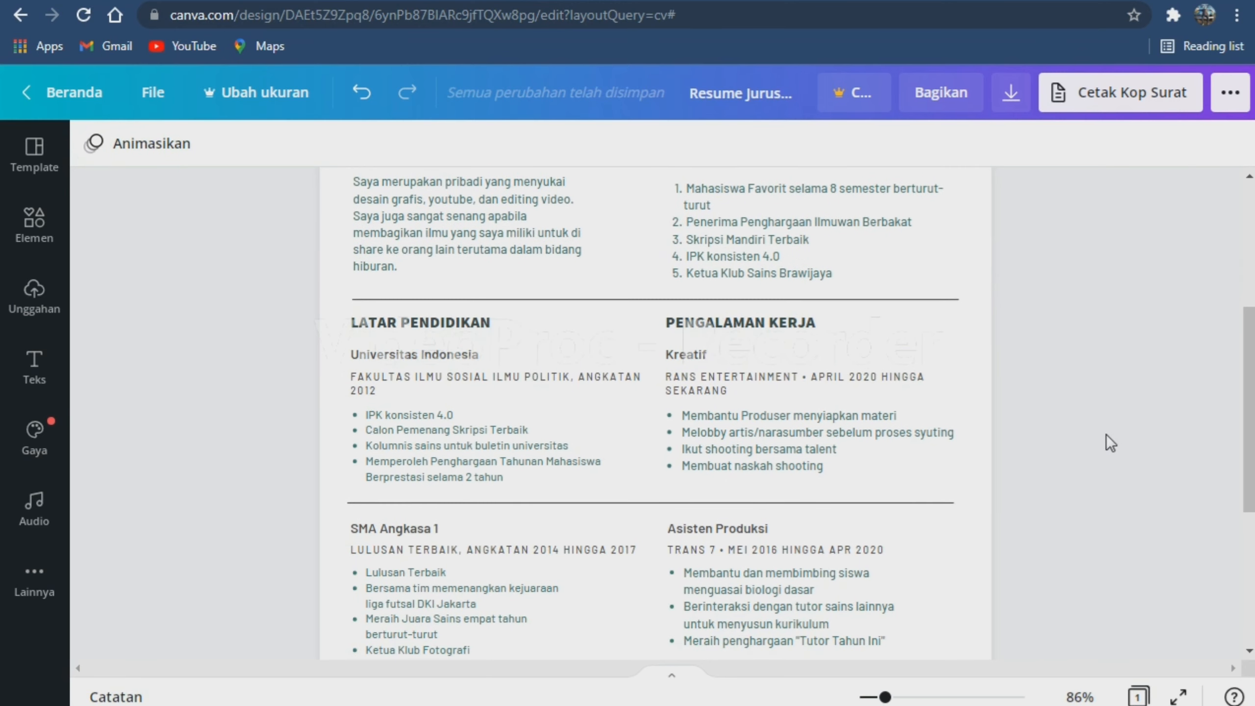
pyautogui.click(797, 336)
pyautogui.click(779, 465)
pyautogui.click(459, 452)
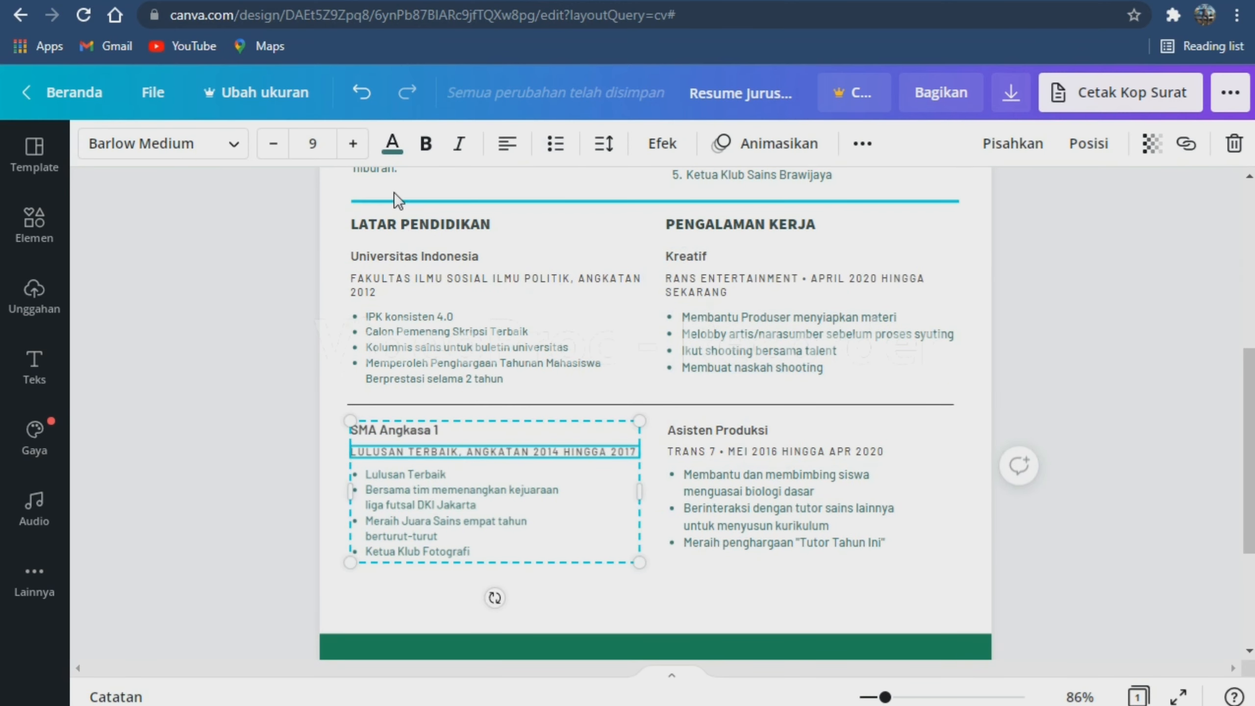
pyautogui.click(353, 144)
pyautogui.click(353, 143)
pyautogui.click(1185, 573)
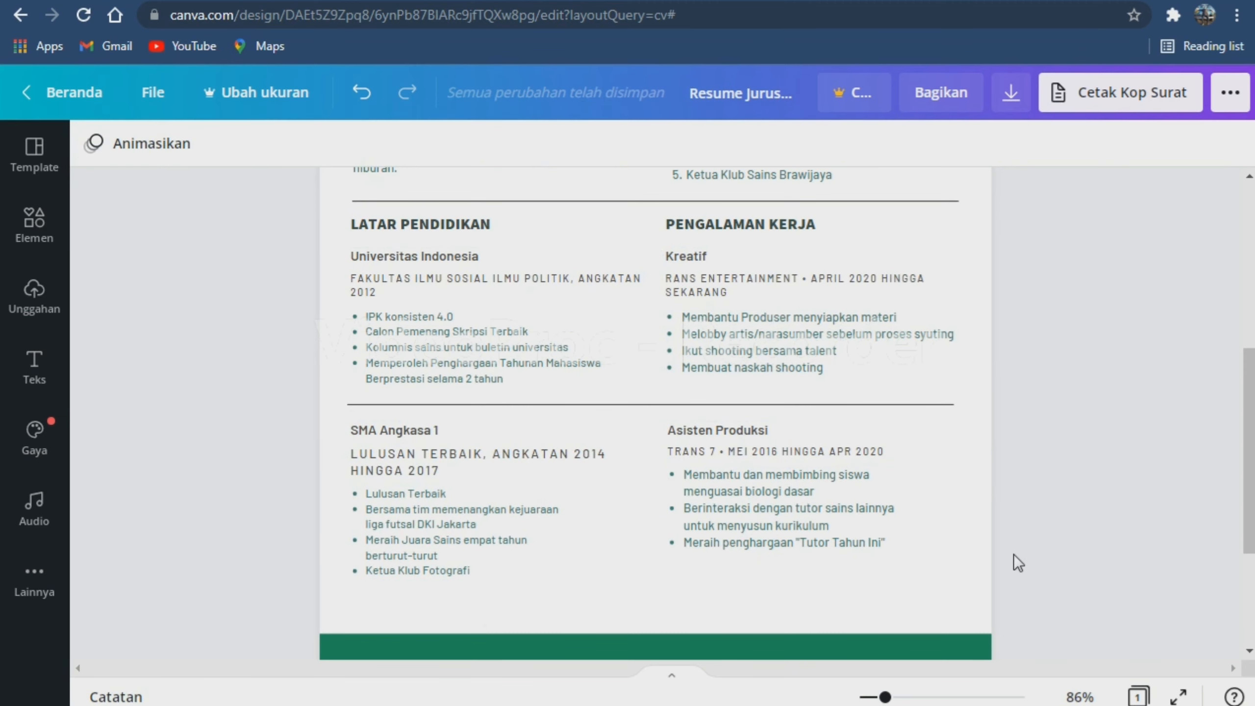
# - Review the spacing and alignment of the resume sections from the "SMA Angkasa 1" entry up to the header
pyautogui.scroll(2, 1011, 554)
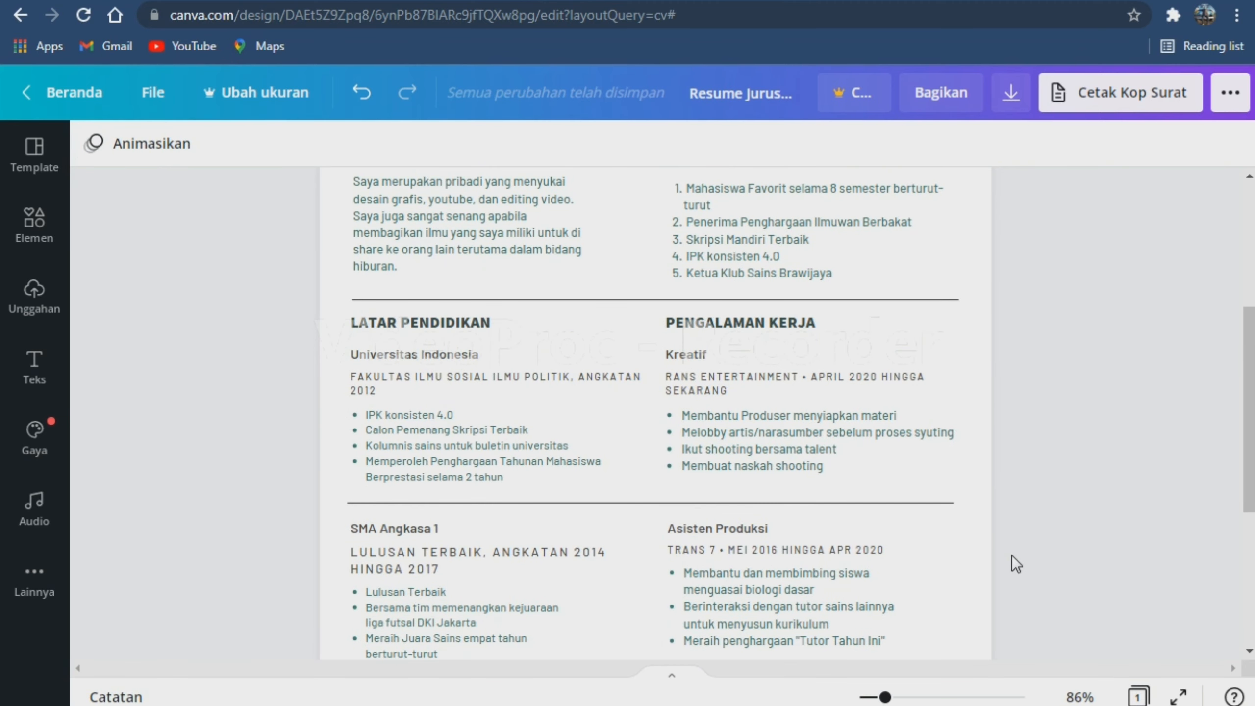
pyautogui.scroll(4, 1011, 555)
pyautogui.scroll(1, 1012, 555)
pyautogui.scroll(-1, 1012, 555)
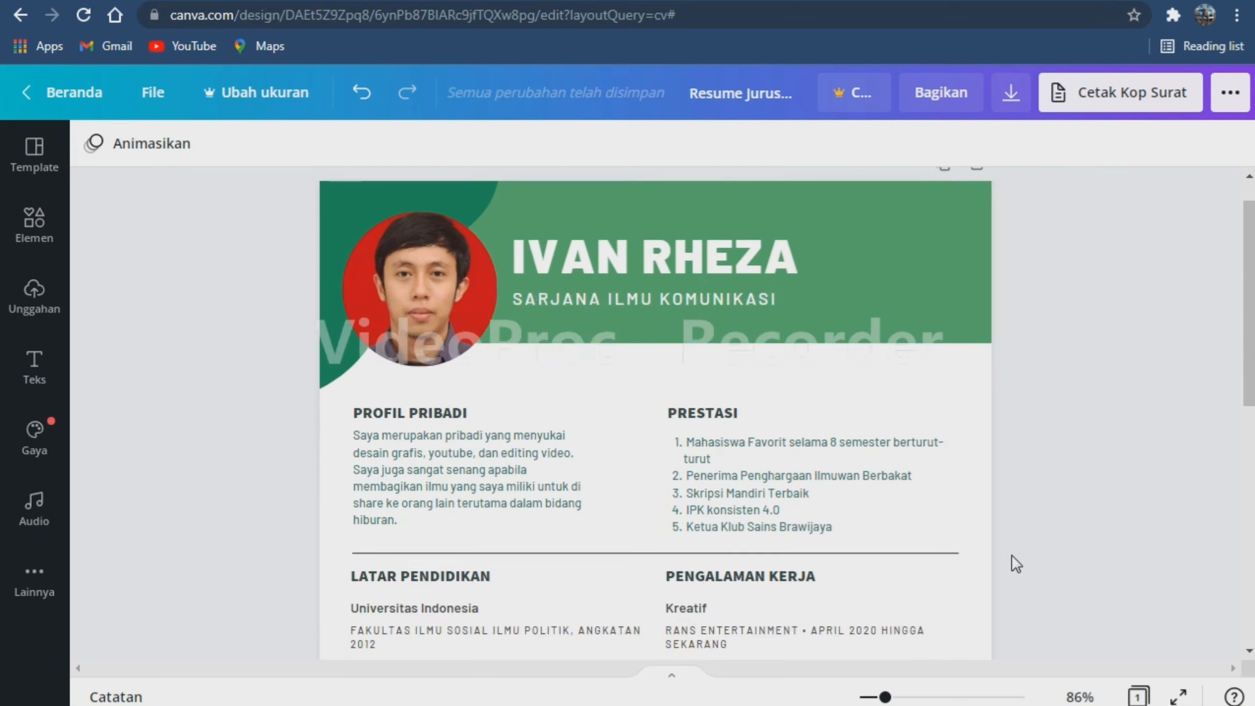
pyautogui.scroll(1, 1011, 555)
pyautogui.scroll(-1, 1012, 555)
pyautogui.scroll(2, 1011, 554)
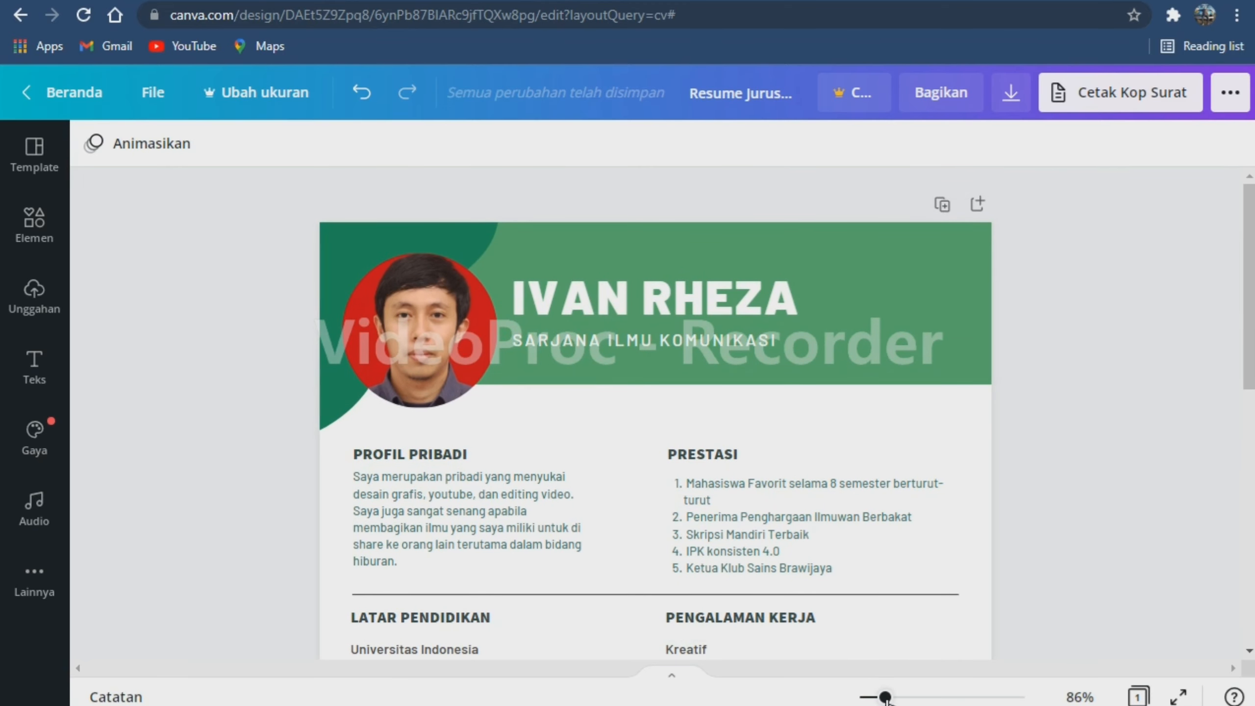
# - Zoom out to 74% and delete the smartphone illustration from above the footer
pyautogui.moveTo(884, 697)
pyautogui.mouseDown()
pyautogui.moveTo(865, 697)
pyautogui.moveTo(881, 697)
pyautogui.mouseUp()
pyautogui.scroll(-3, 929, 609)
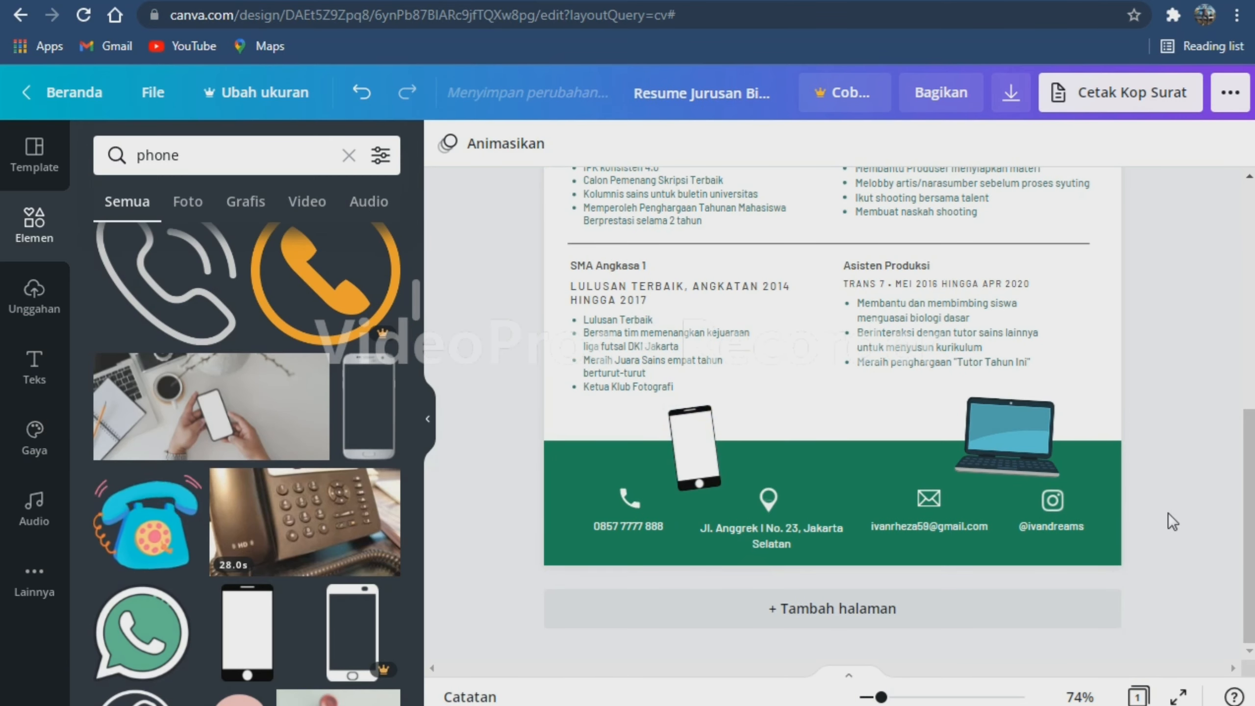
pyautogui.click(692, 435)
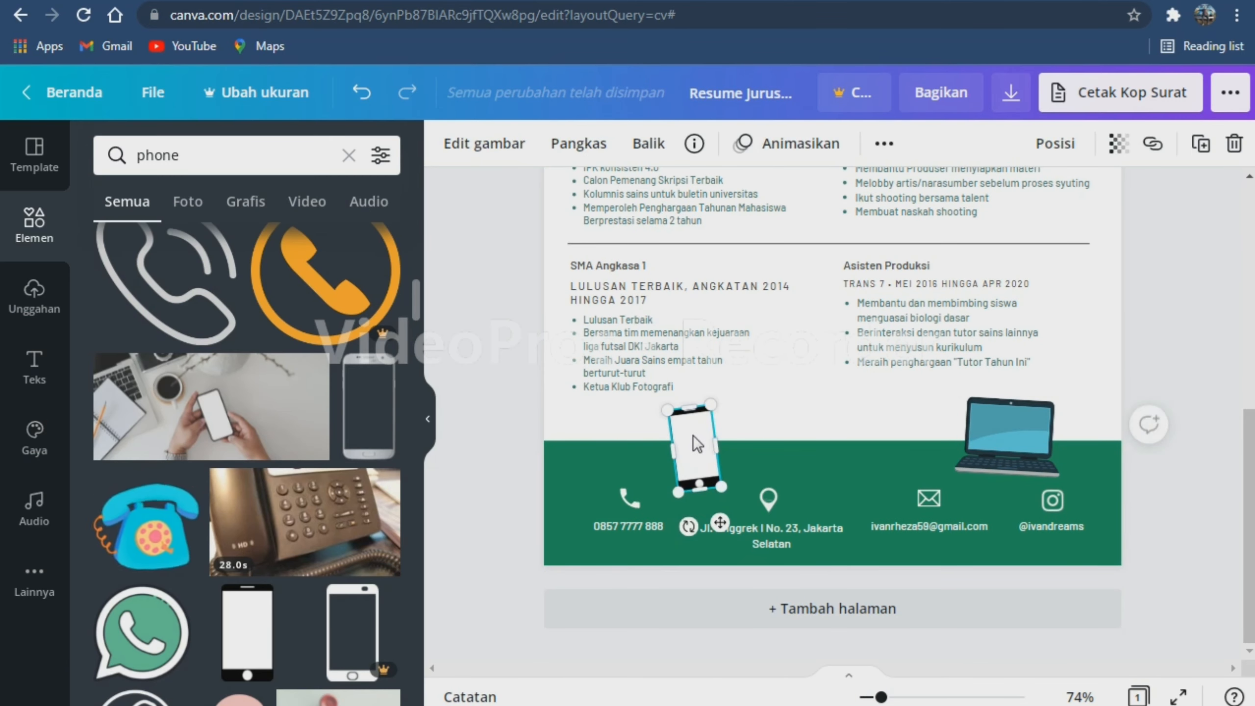
pyautogui.press('Delete')
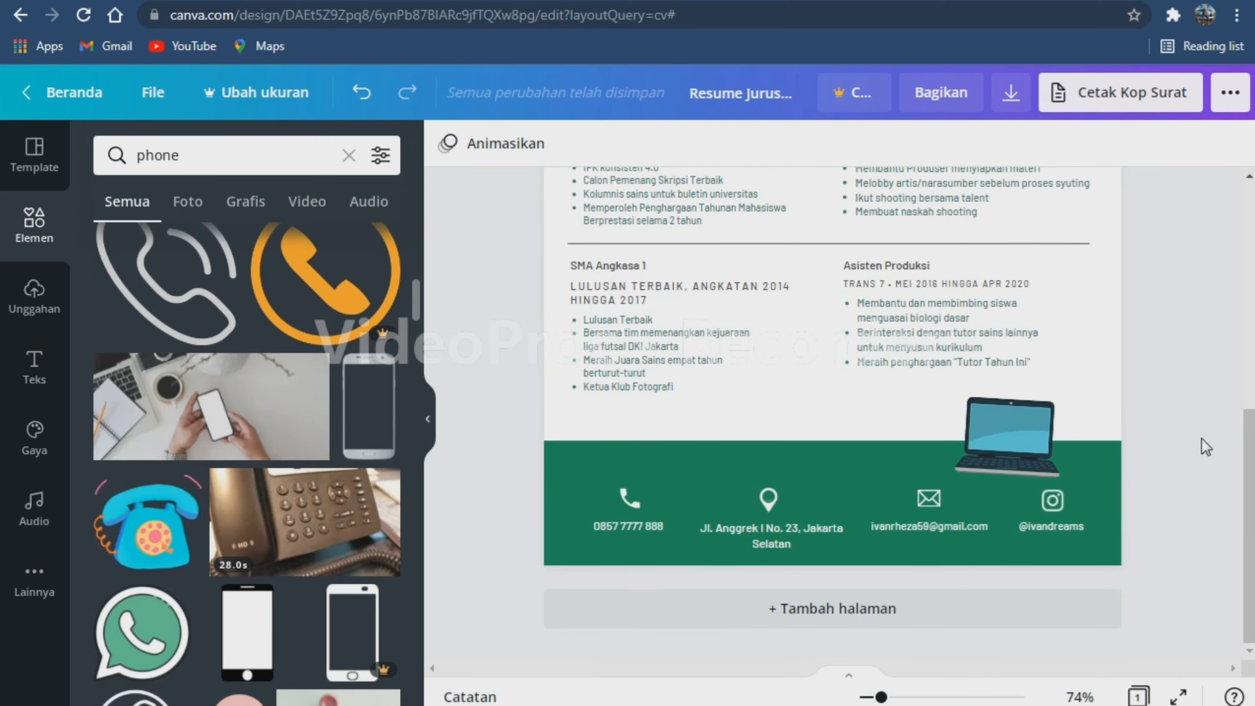
# - Try a light cyan and a dark teal fill on the header banner, and undo both colour changes
pyautogui.scroll(10, 1202, 440)
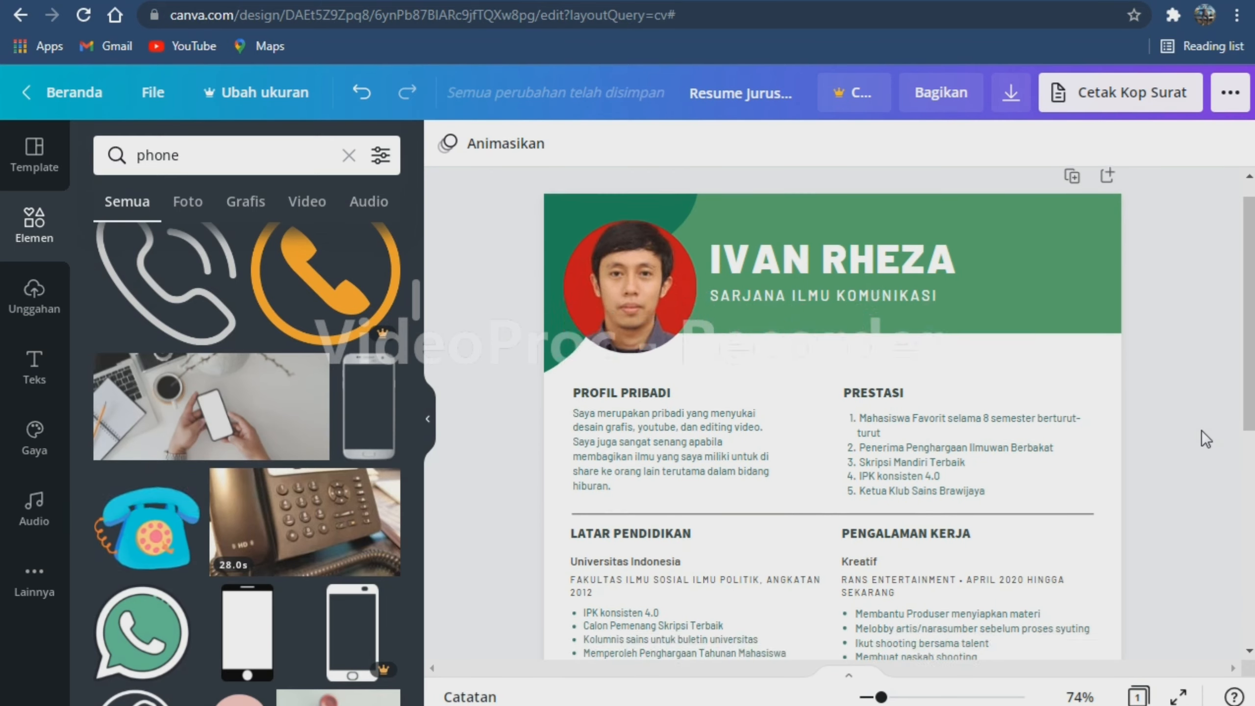
pyautogui.click(1107, 327)
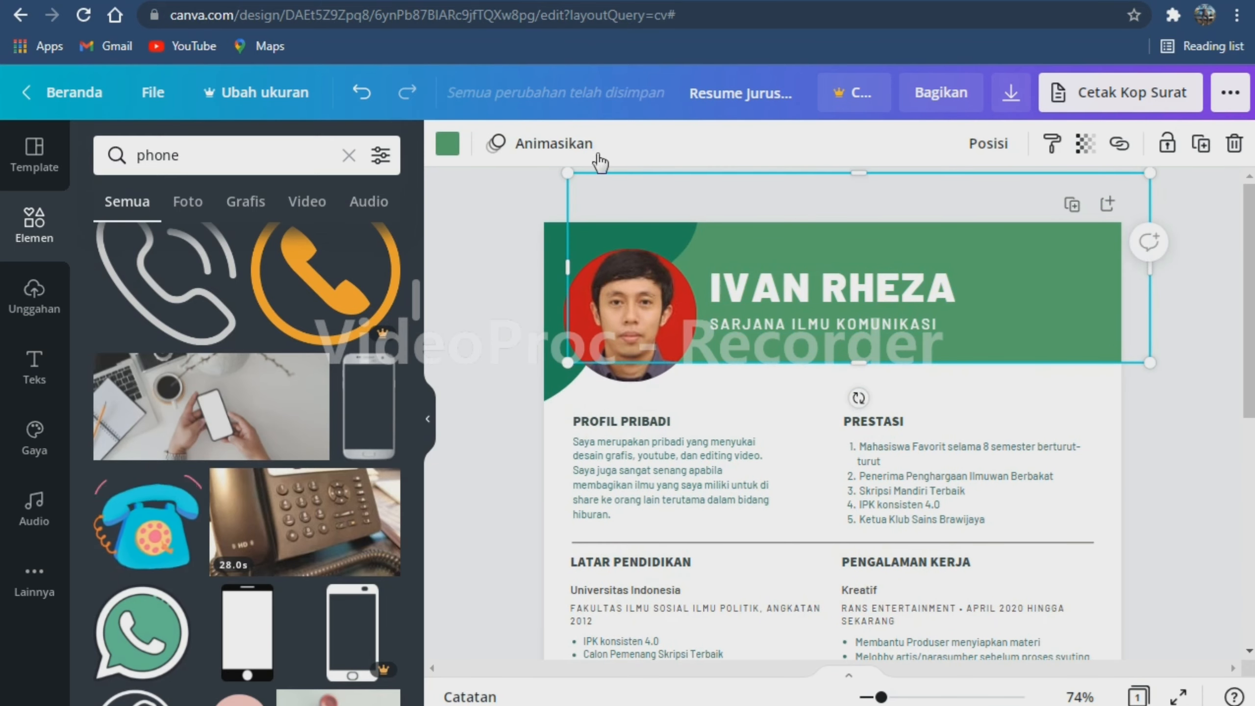
pyautogui.click(455, 143)
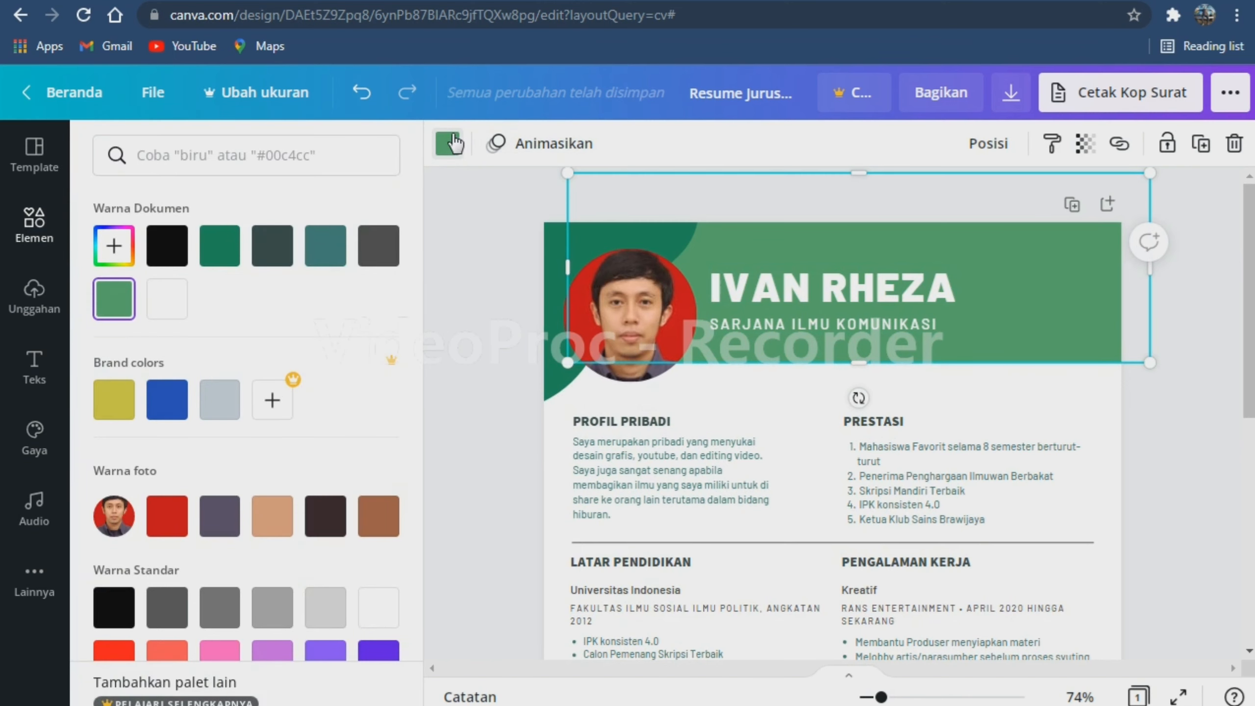
pyautogui.scroll(-3, 260, 426)
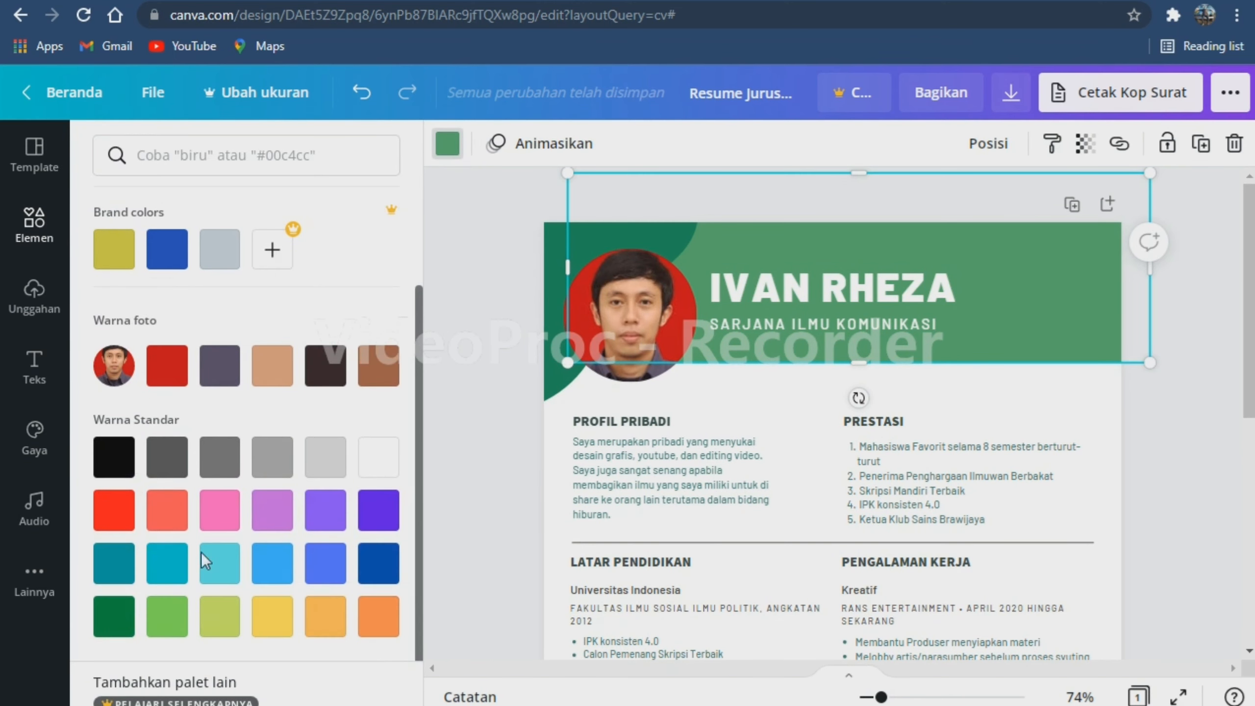
pyautogui.click(219, 563)
pyautogui.scroll(3, 223, 494)
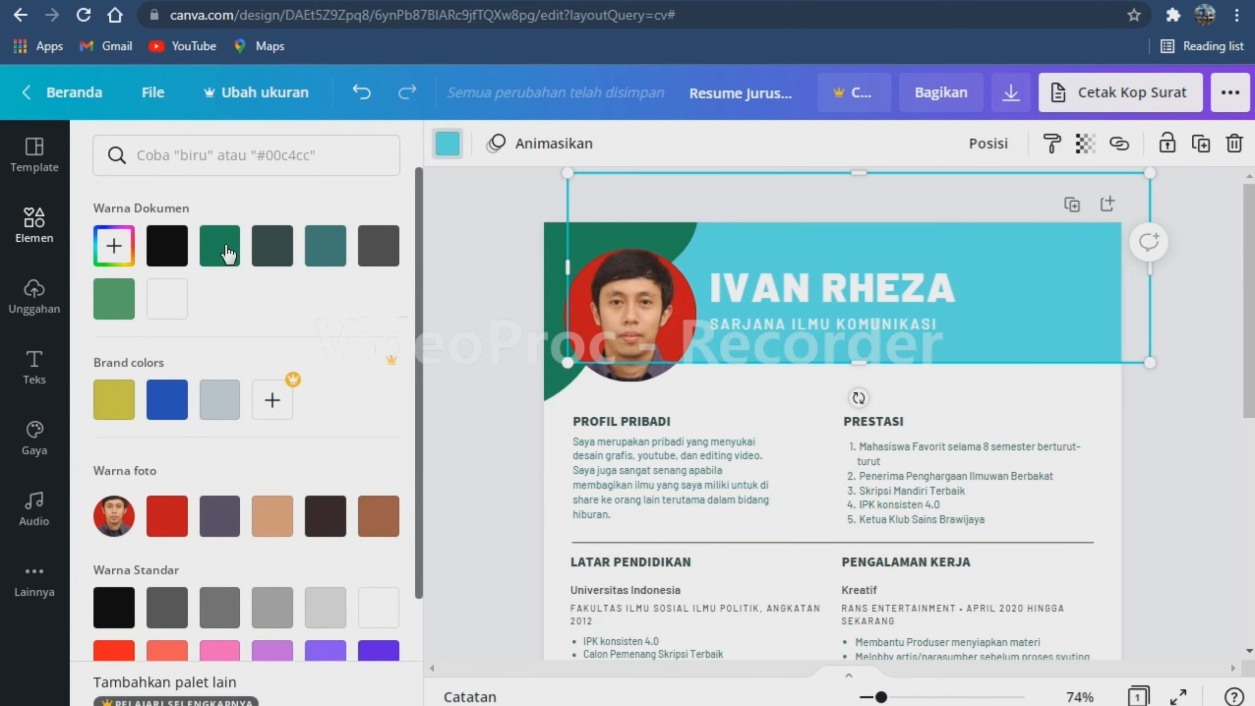
pyautogui.click(334, 249)
pyautogui.click(362, 92)
pyautogui.click(361, 93)
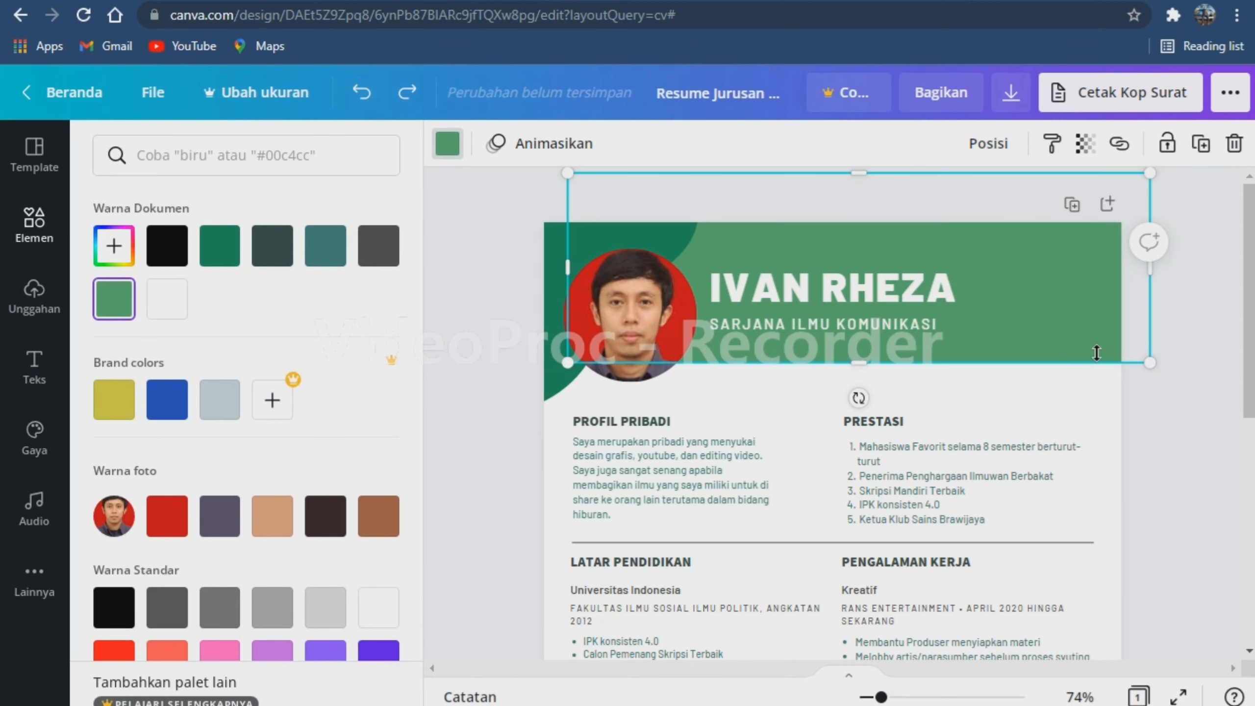
# - Deselect the header banner and review the whole resume from the header down to the footer and back
pyautogui.click(1218, 461)
pyautogui.scroll(-5, 1183, 490)
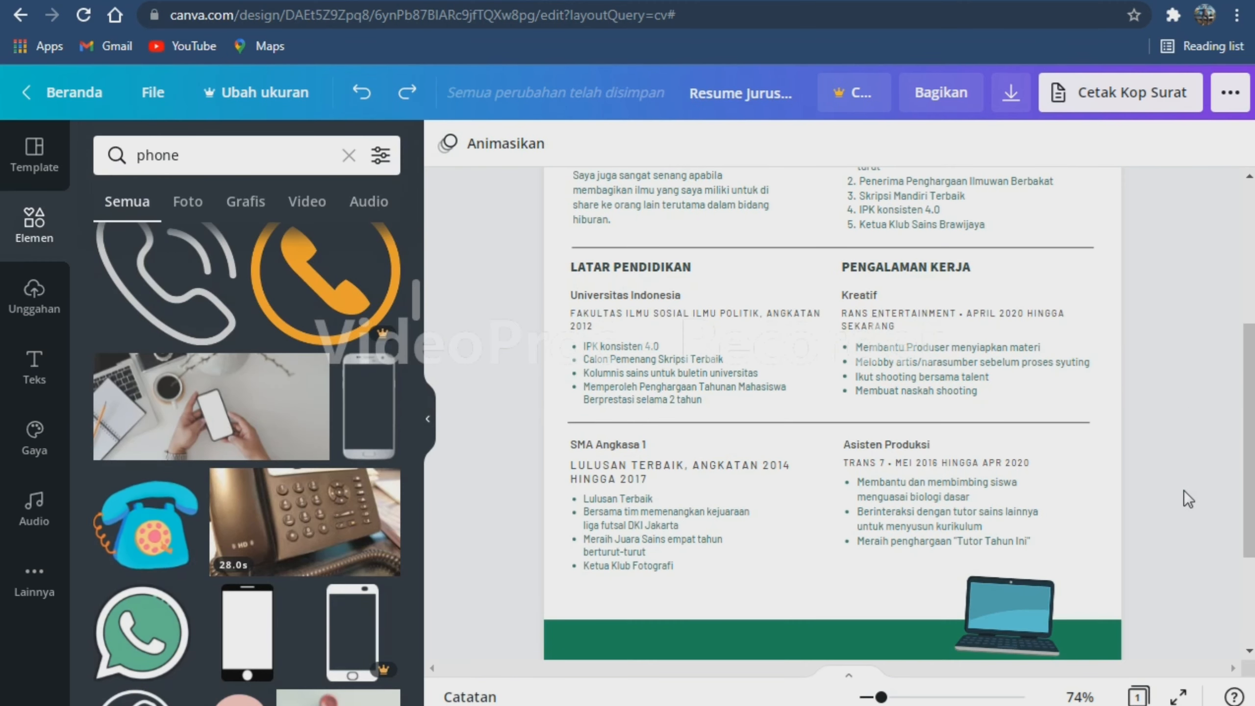
pyautogui.scroll(2, 1183, 491)
pyautogui.scroll(3, 1182, 434)
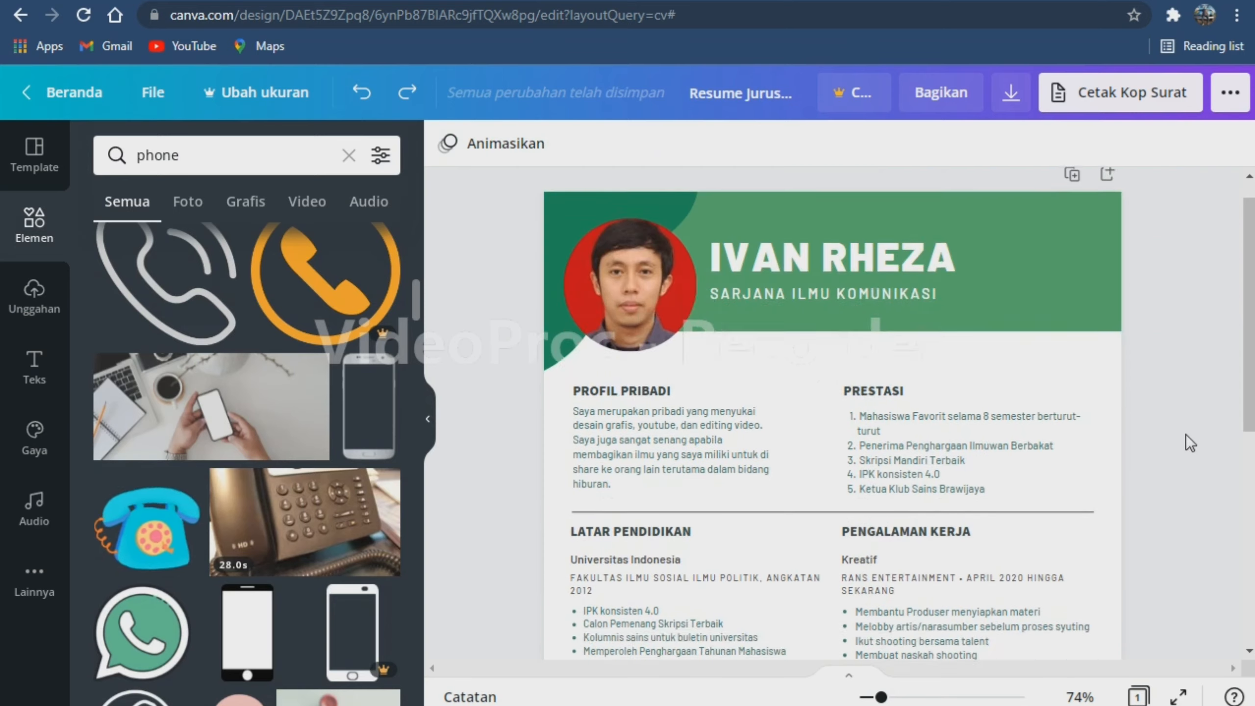
pyautogui.scroll(-5, 1182, 433)
pyautogui.scroll(5, 1182, 433)
pyautogui.scroll(-5, 1182, 433)
pyautogui.scroll(6, 1182, 433)
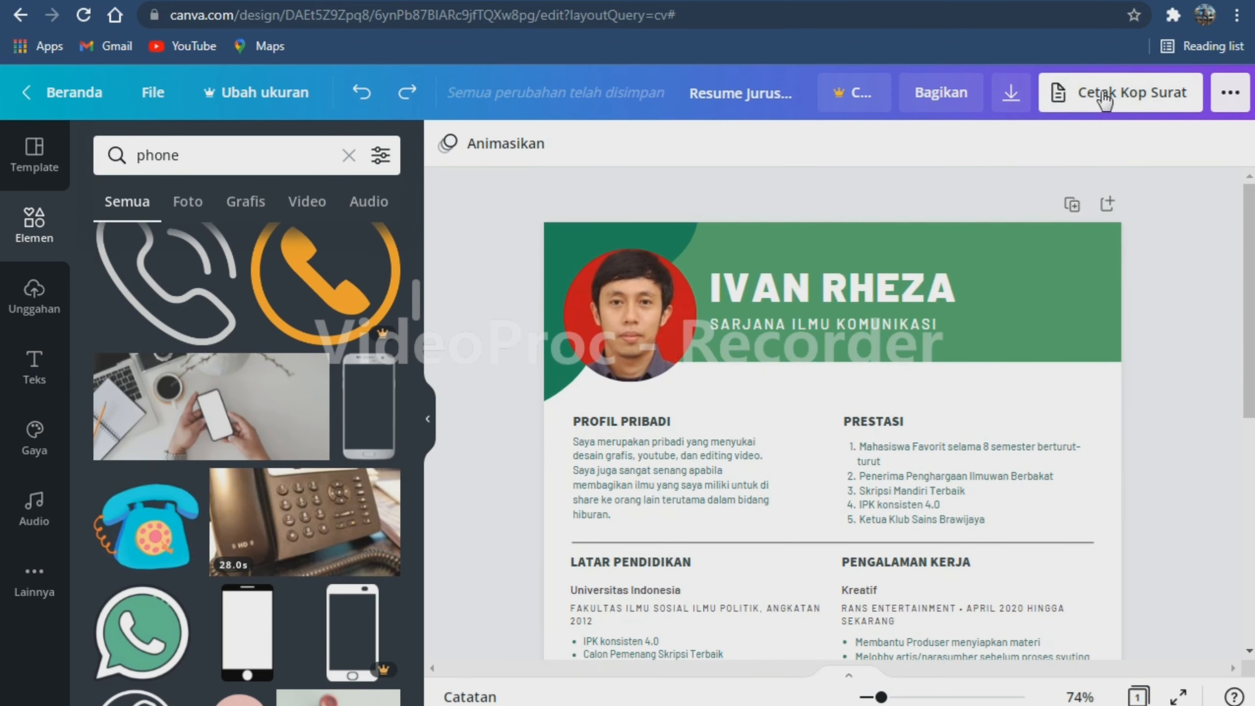
# - Check the download settings with Cetak PDF as the file type, and close them without downloading
pyautogui.click(1010, 94)
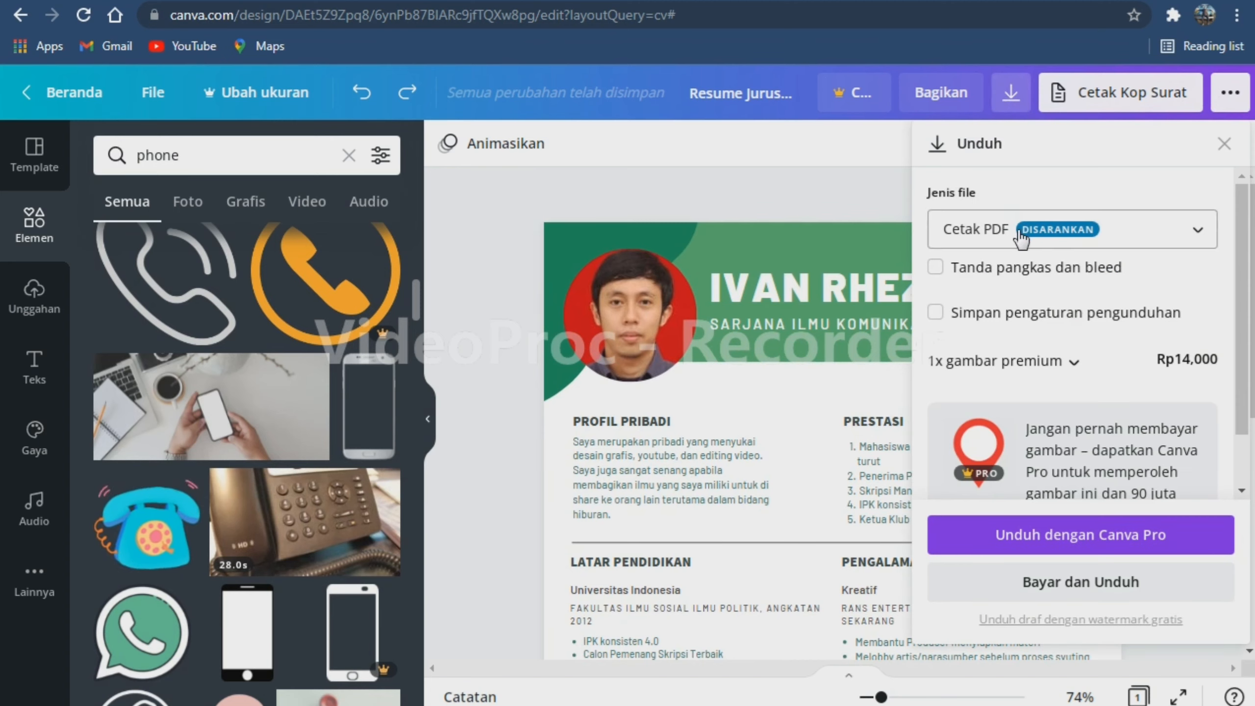
pyautogui.click(1021, 240)
pyautogui.click(1018, 281)
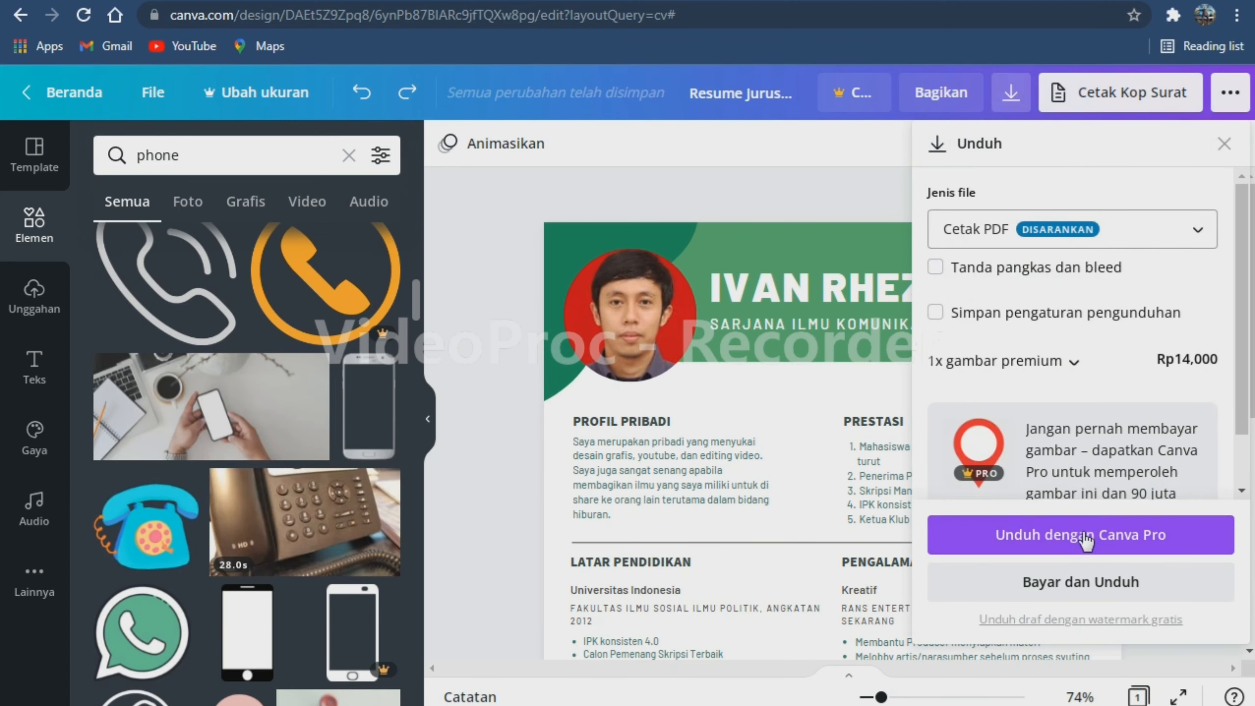
pyautogui.click(1224, 144)
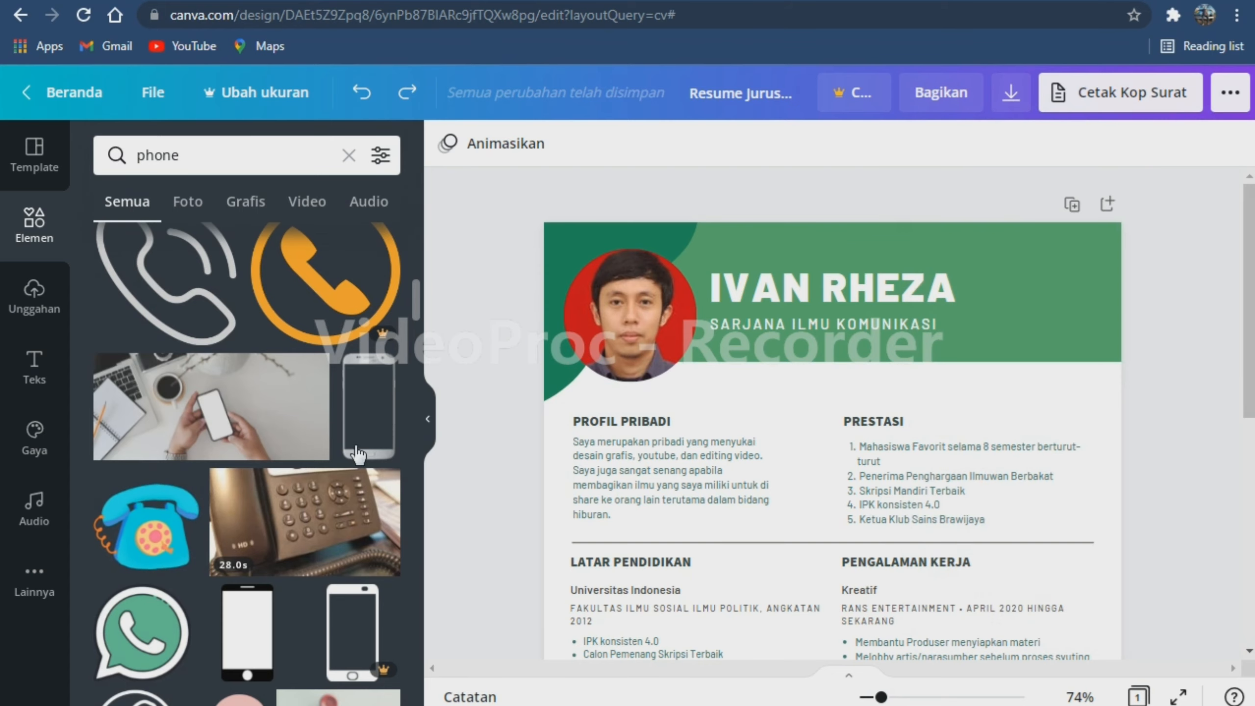
# - Hide the element search results and view the upper half of the resume at 95% zoom
pyautogui.click(428, 419)
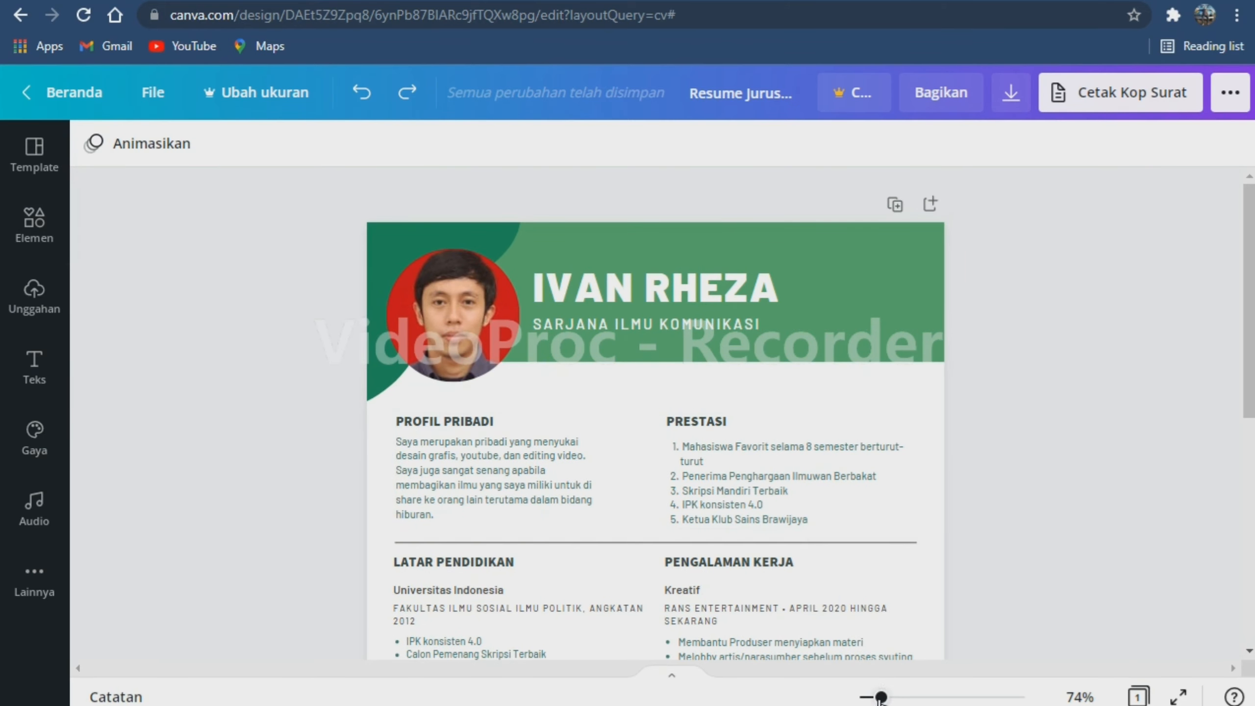
pyautogui.moveTo(881, 697); pyautogui.dragTo(888, 697)
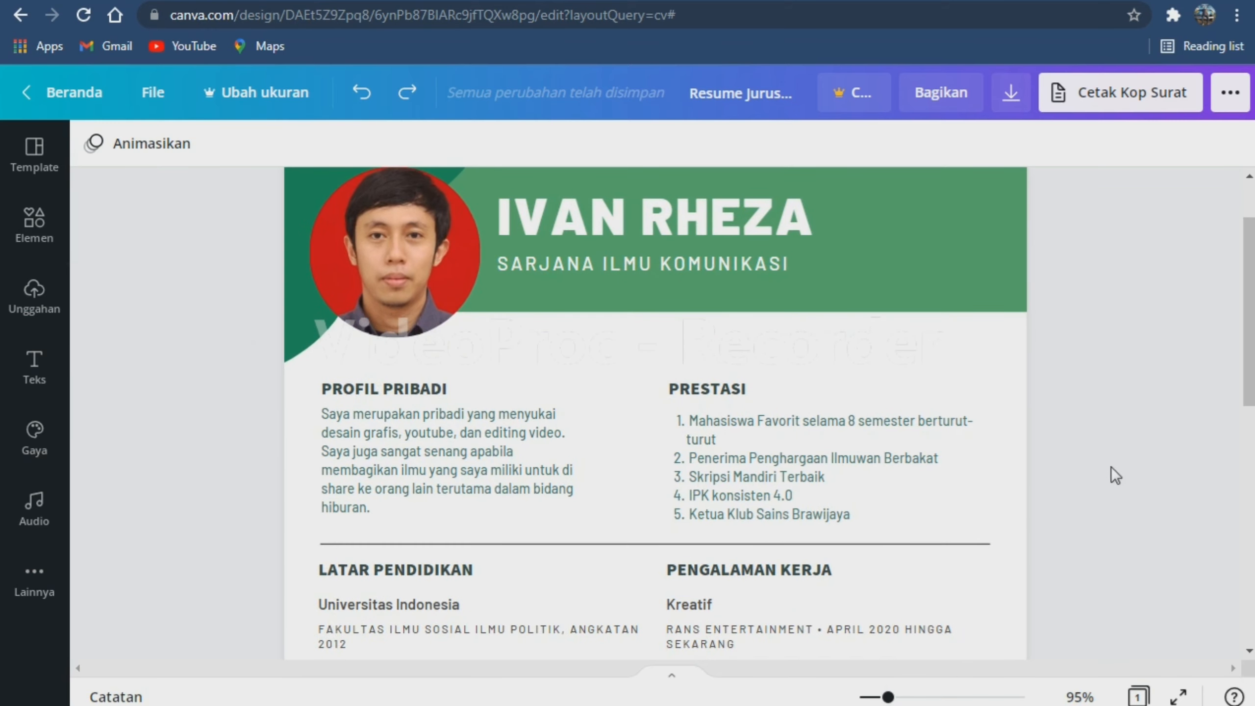
pyautogui.scroll(2, 1137, 457)
pyautogui.scroll(-3, 1164, 453)
pyautogui.scroll(3, 1168, 451)
# - Go back to the list of all designs, reopen the Resume Jurusan Biologi Minimal Hijau design and collapse its template browser
pyautogui.click(96, 92)
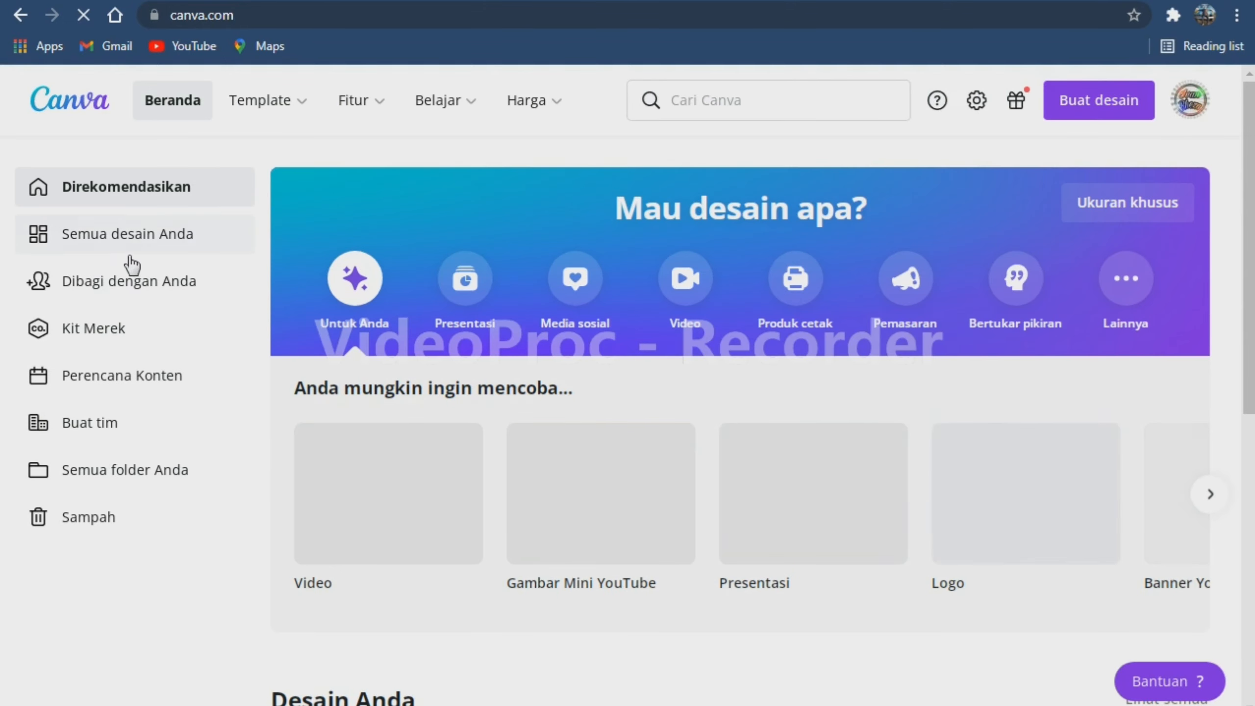
pyautogui.click(131, 252)
pyautogui.click(355, 338)
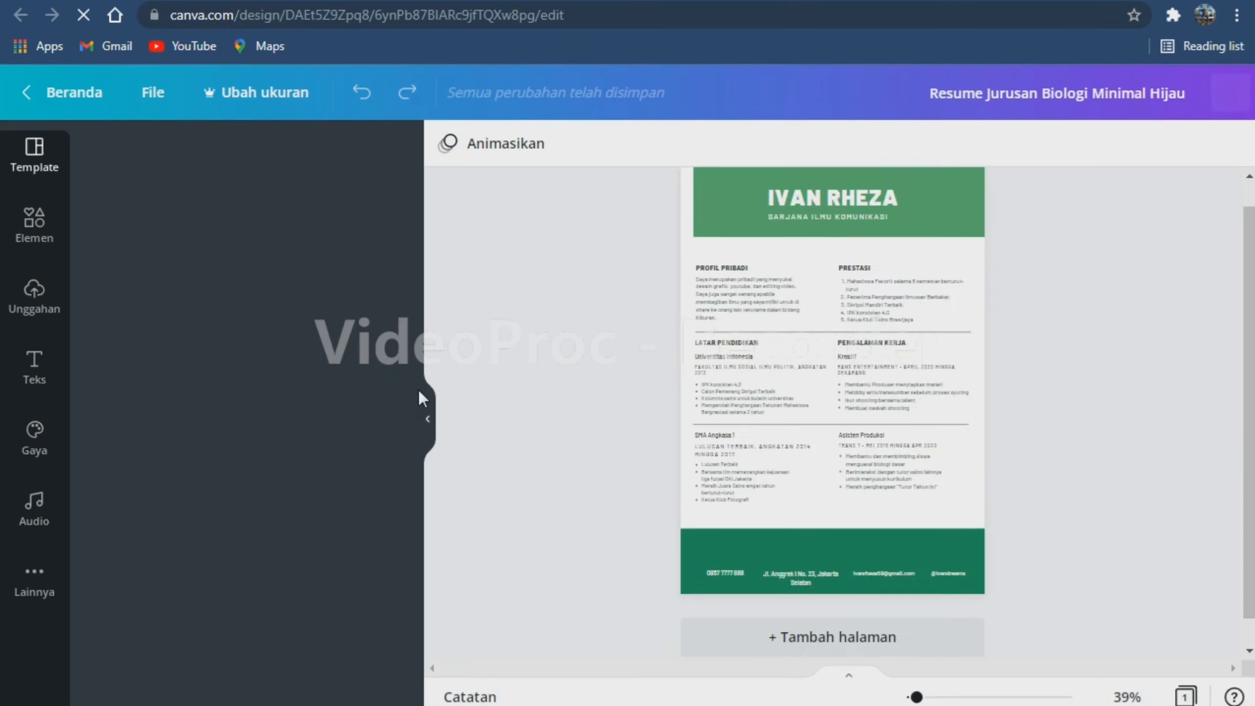
pyautogui.click(428, 419)
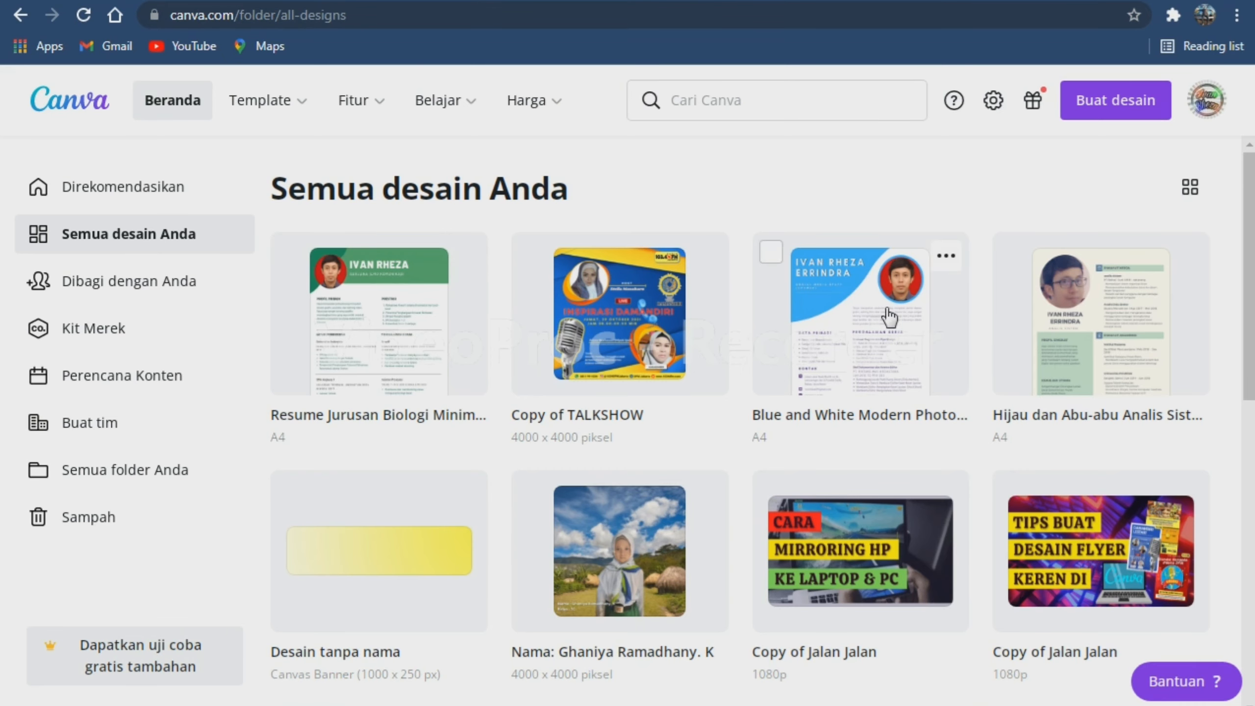
# - Open the Blue and White Modern Photo Engineering Resume from the list of all designs and collapse its template browser
pyautogui.click(889, 316)
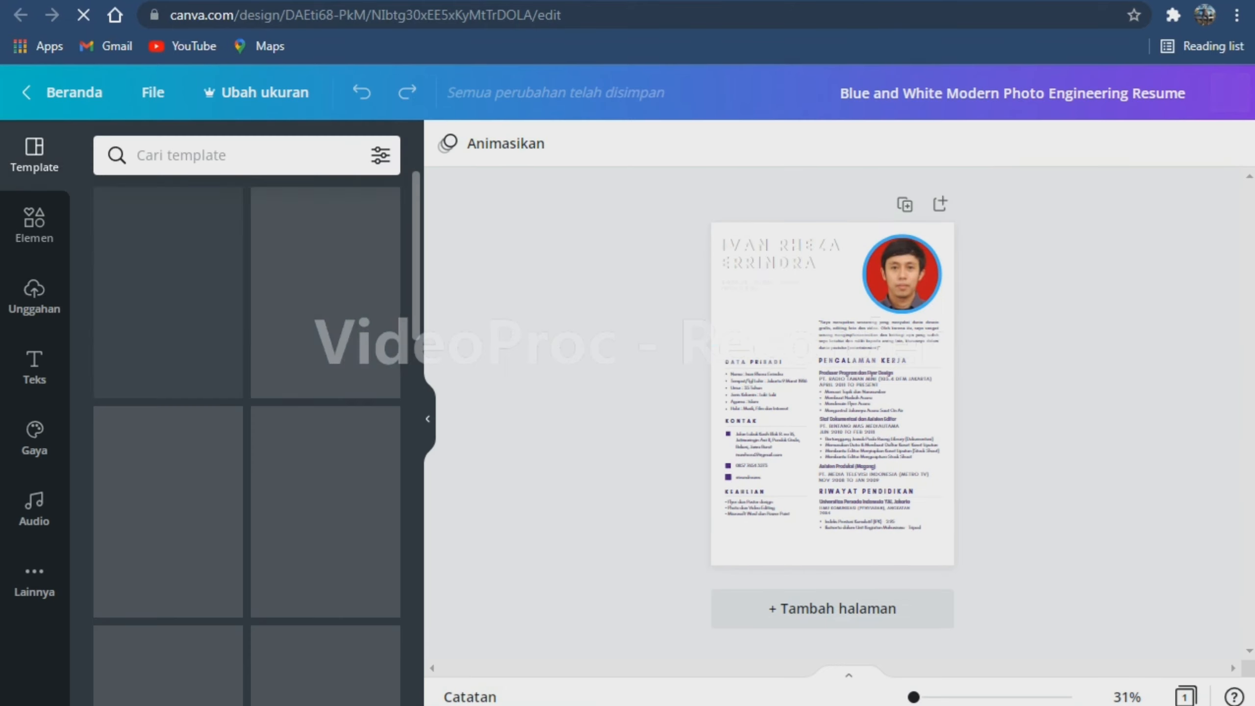
pyautogui.click(423, 419)
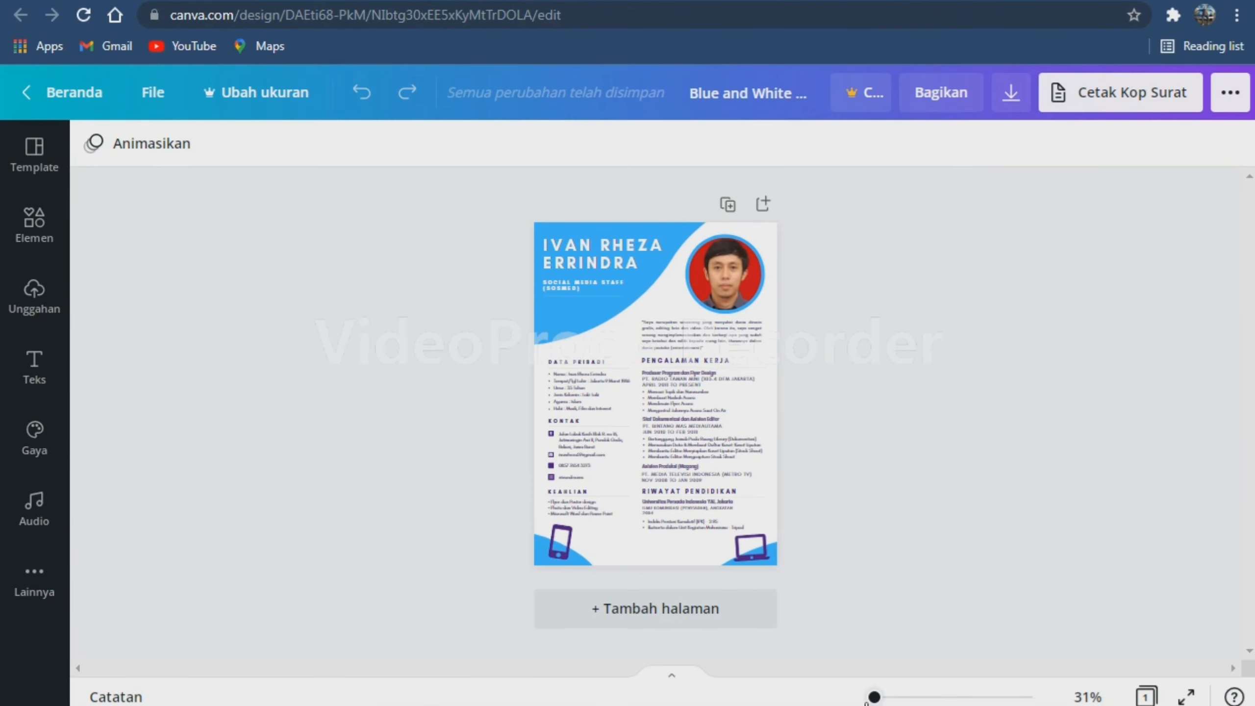